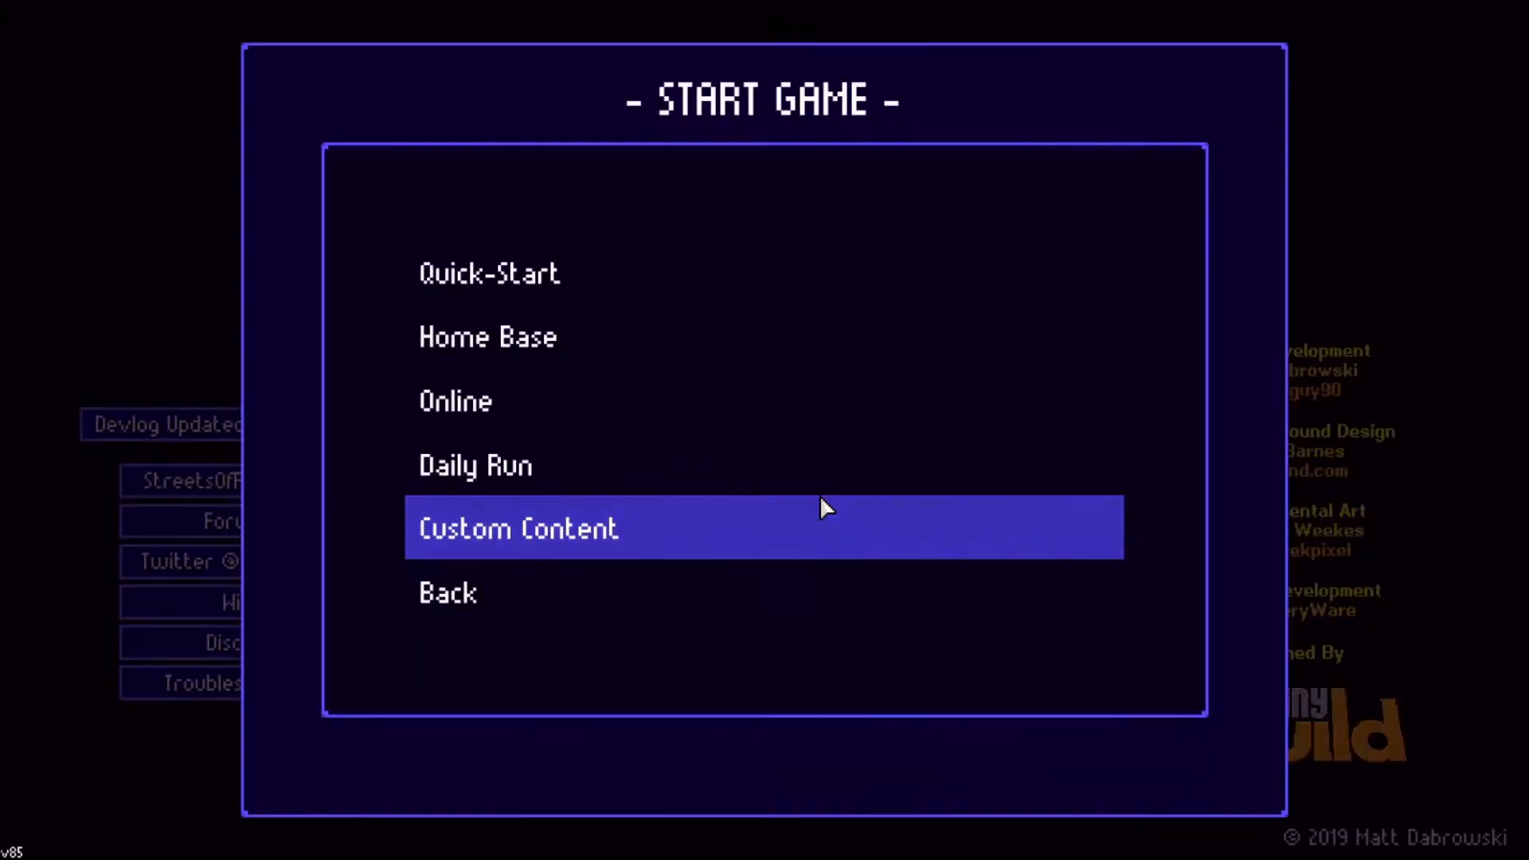
# Open the level editor from the custom content options and switch it to Chunk mode, confirming the change
pyautogui.click(763, 522)
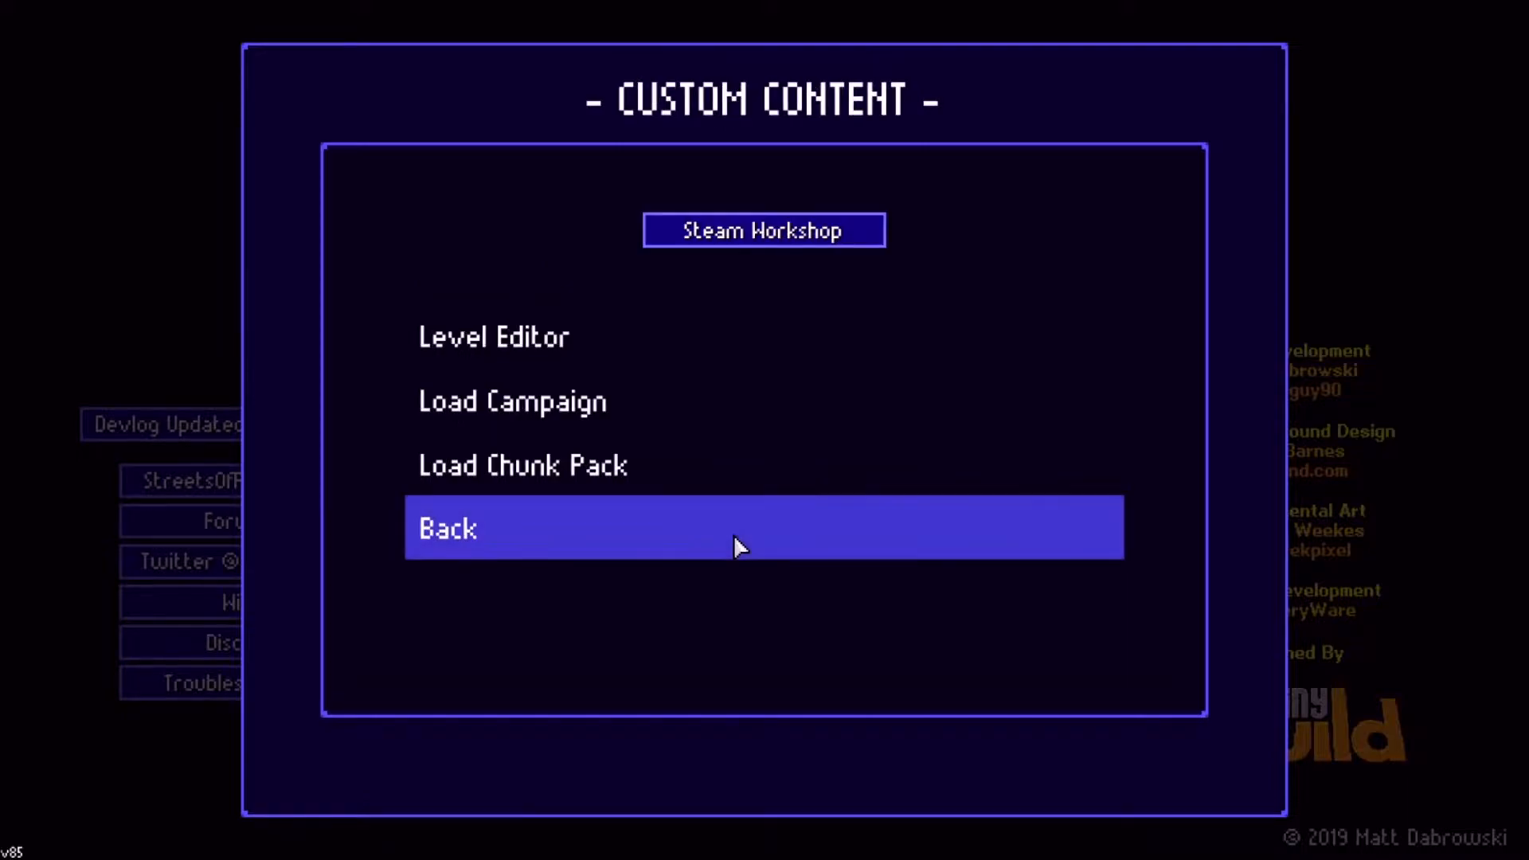
pyautogui.click(633, 354)
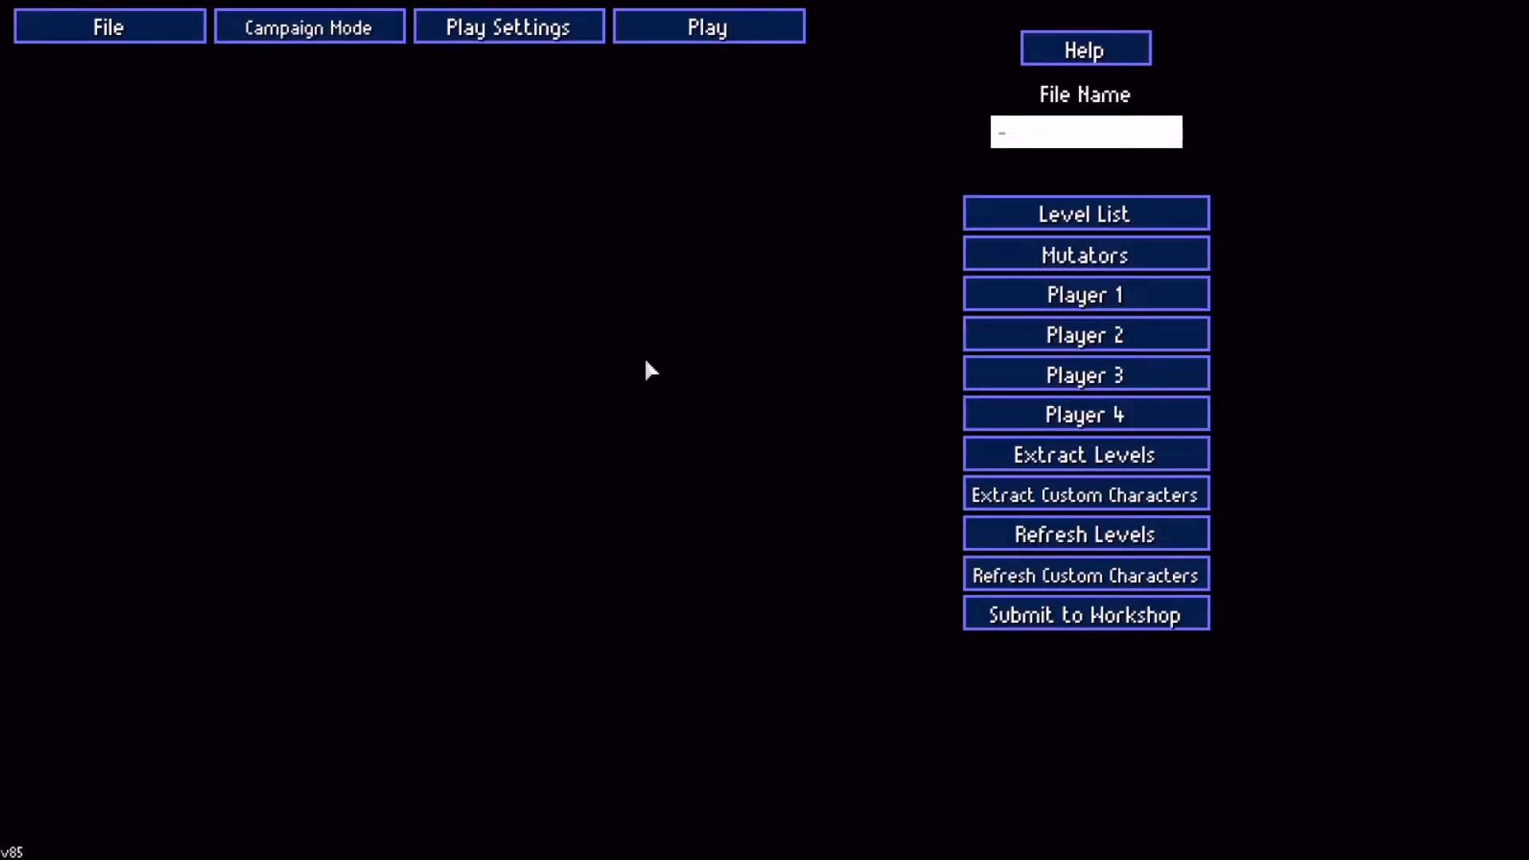
pyautogui.click(336, 36)
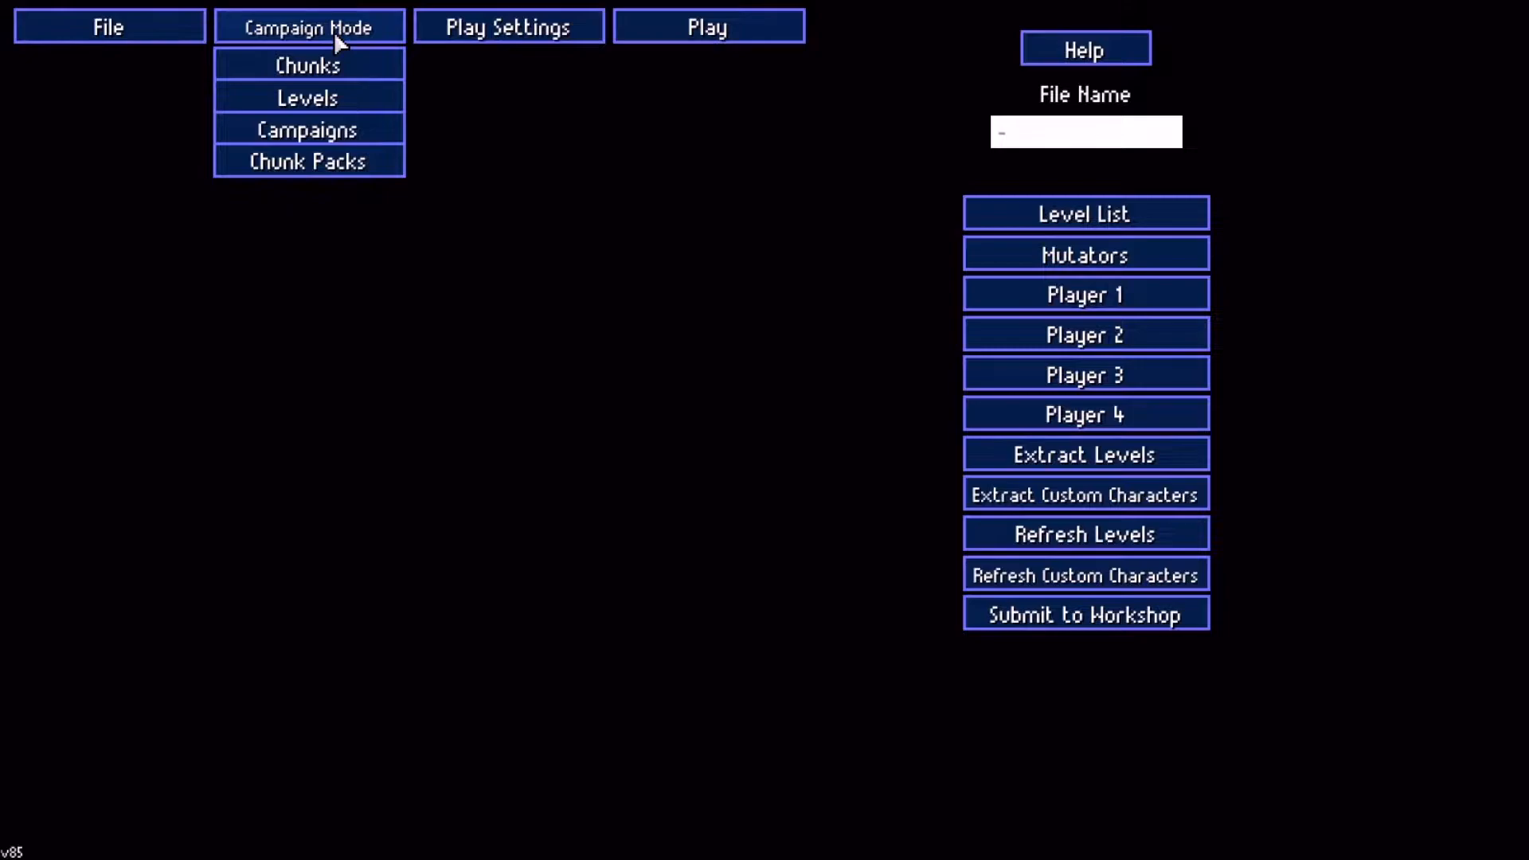
pyautogui.click(305, 66)
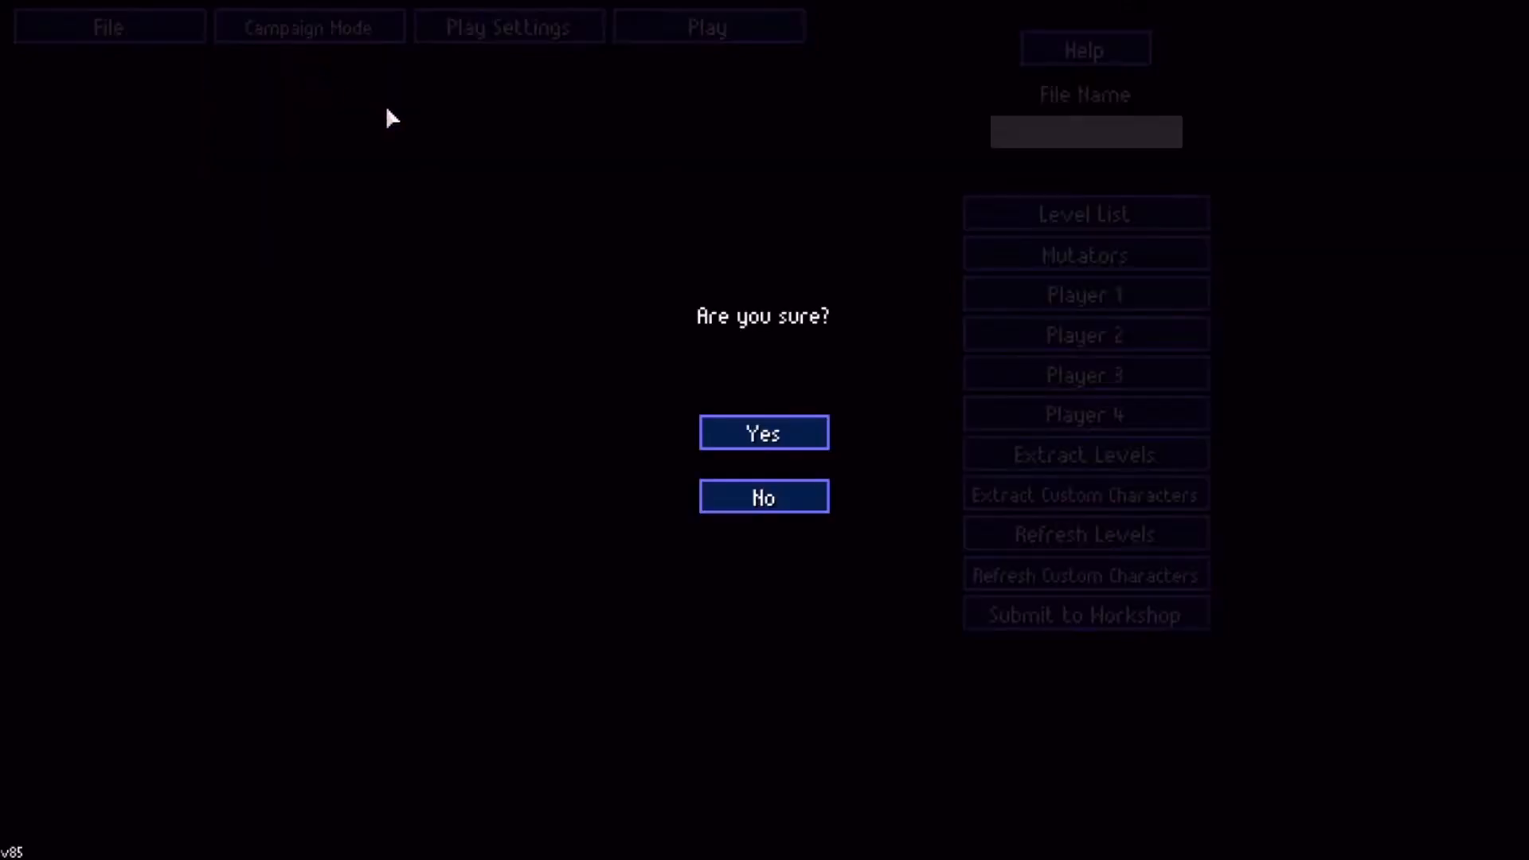
pyautogui.click(761, 435)
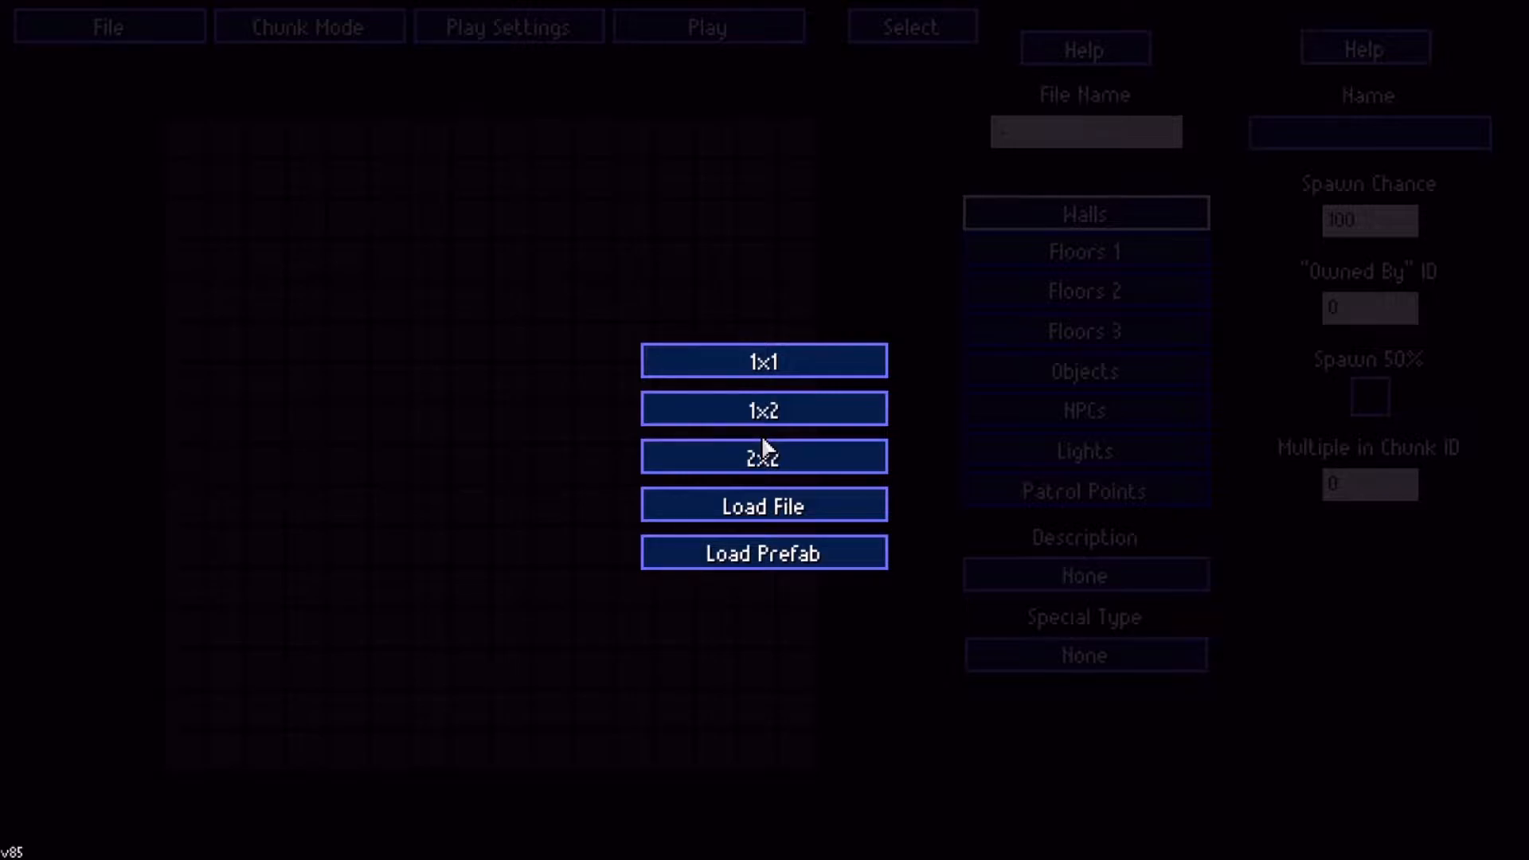
# Load the Bar_1x2_1 prefab into the chunk editor
pyautogui.click(771, 557)
pyautogui.moveTo(753, 219); pyautogui.dragTo(755, 263)
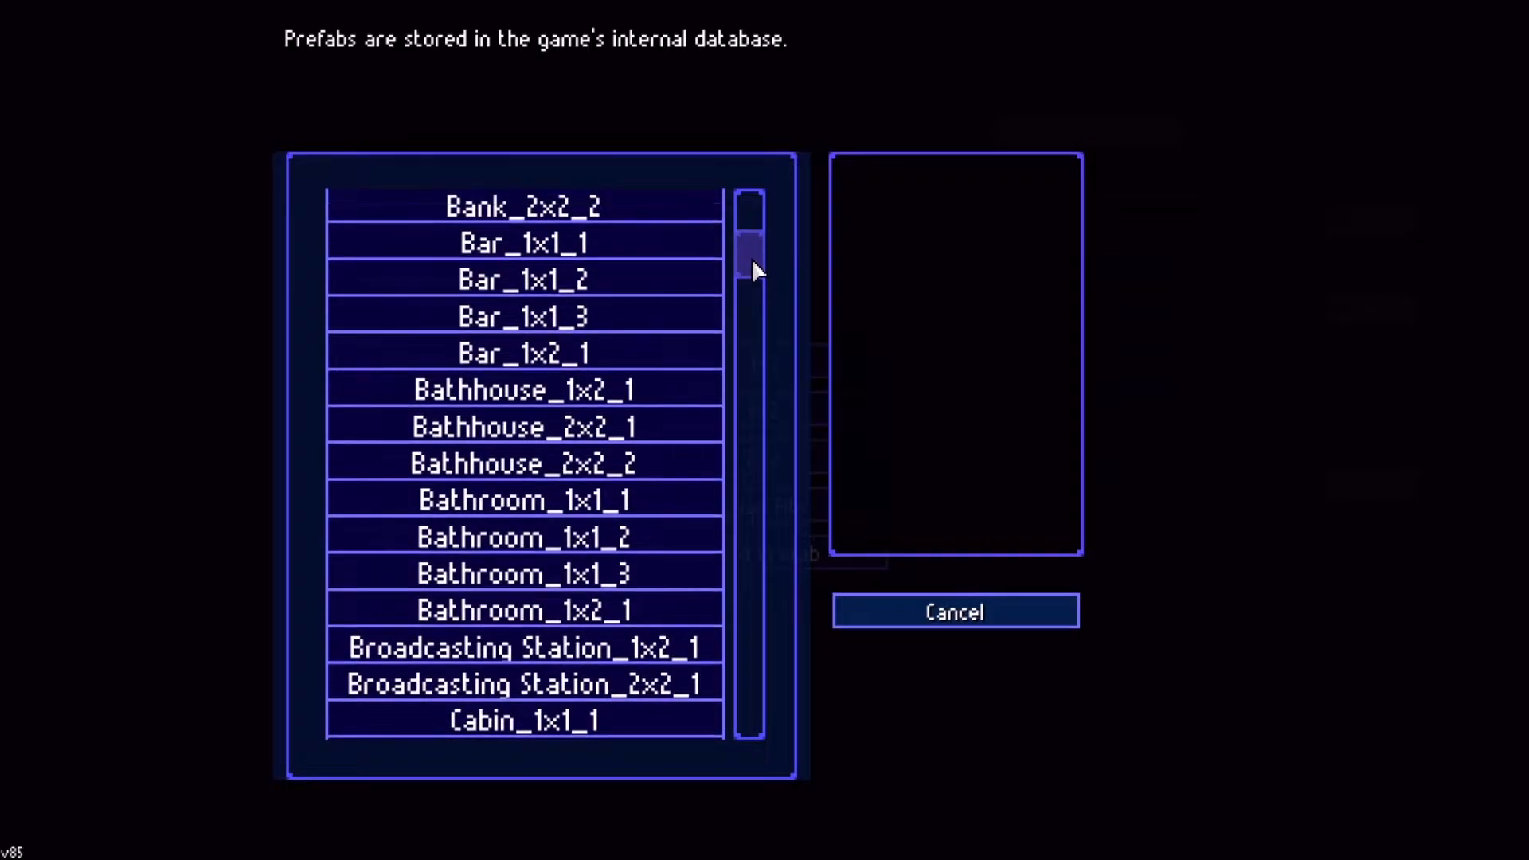
pyautogui.click(611, 354)
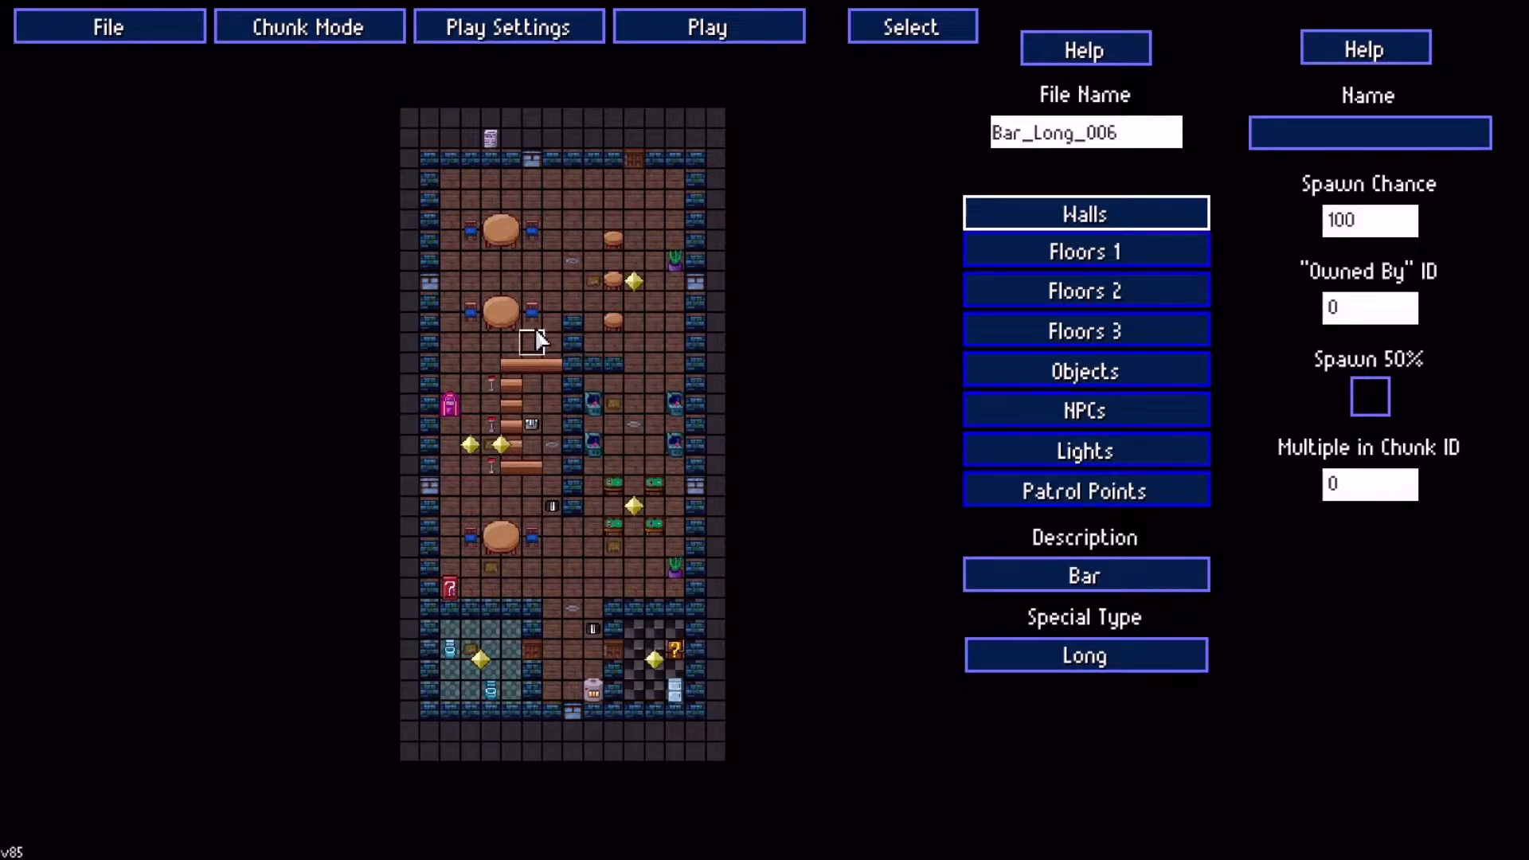
pyautogui.scroll(5, 542, 532)
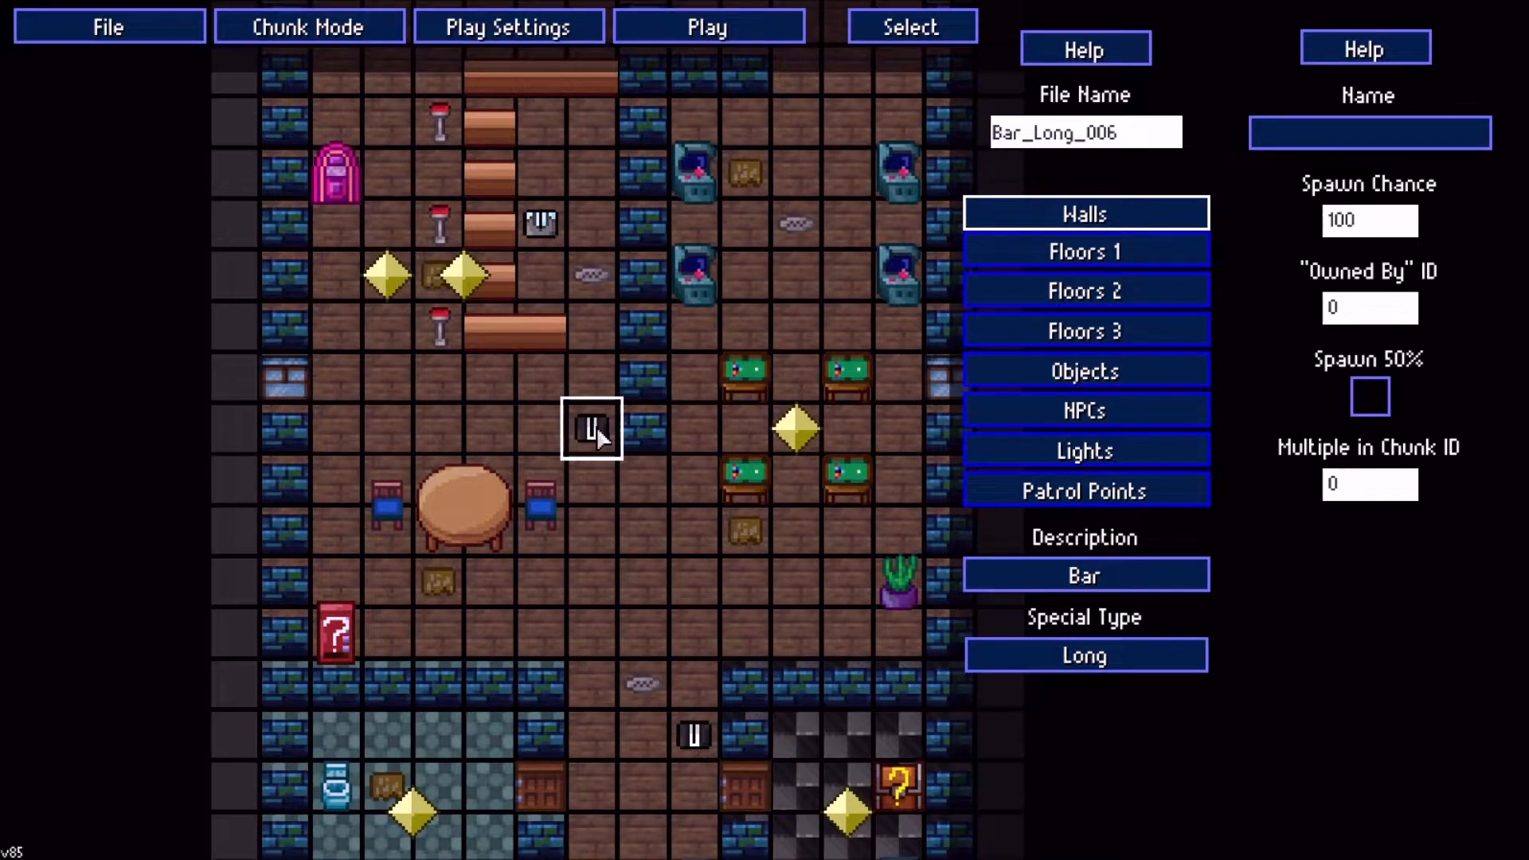
pyautogui.press('s')
pyautogui.press('d')
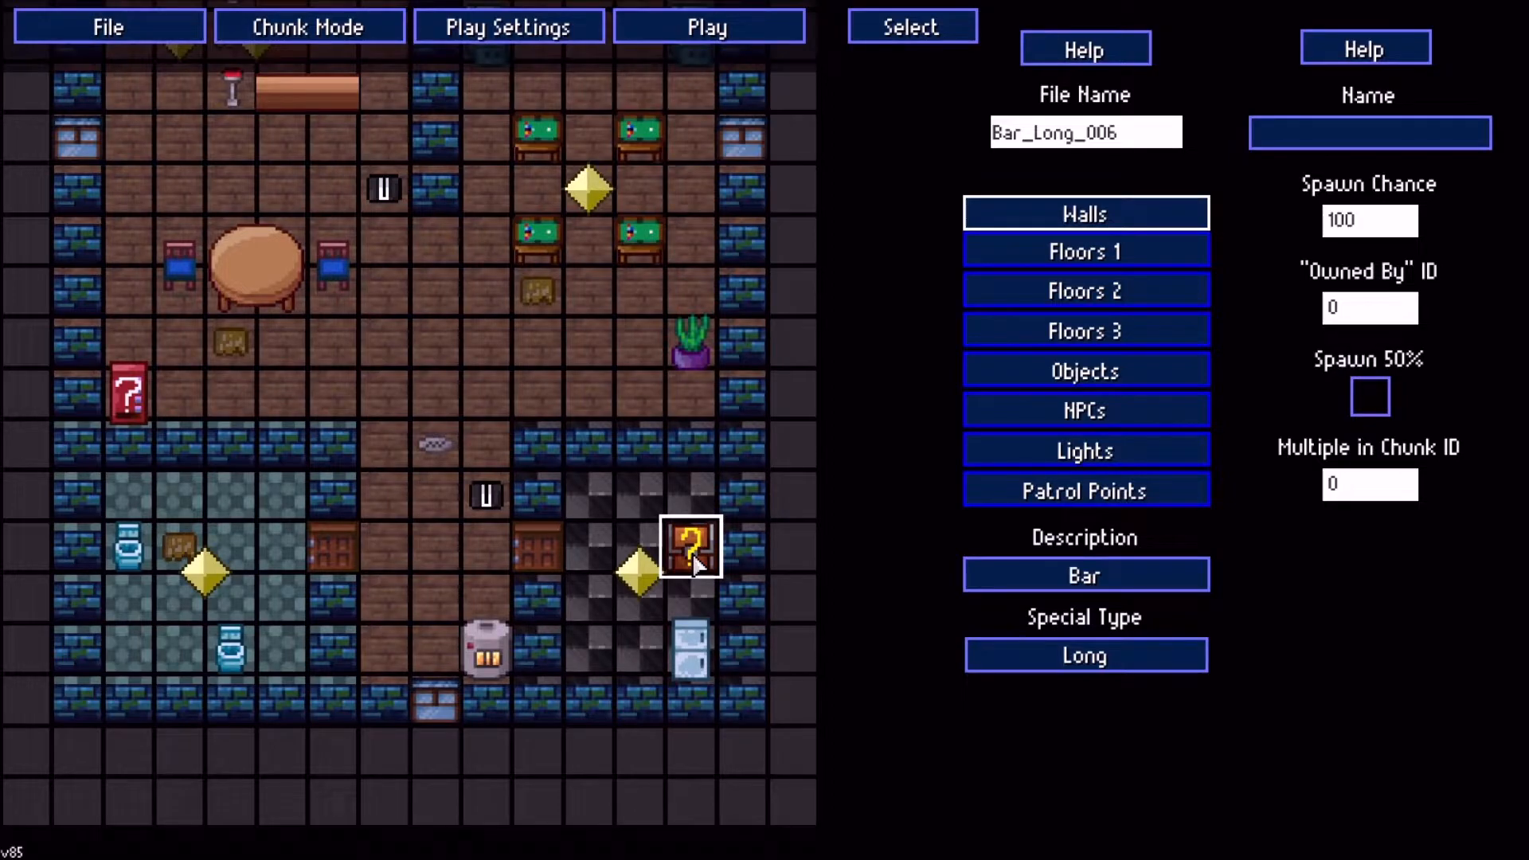
pyautogui.click(115, 28)
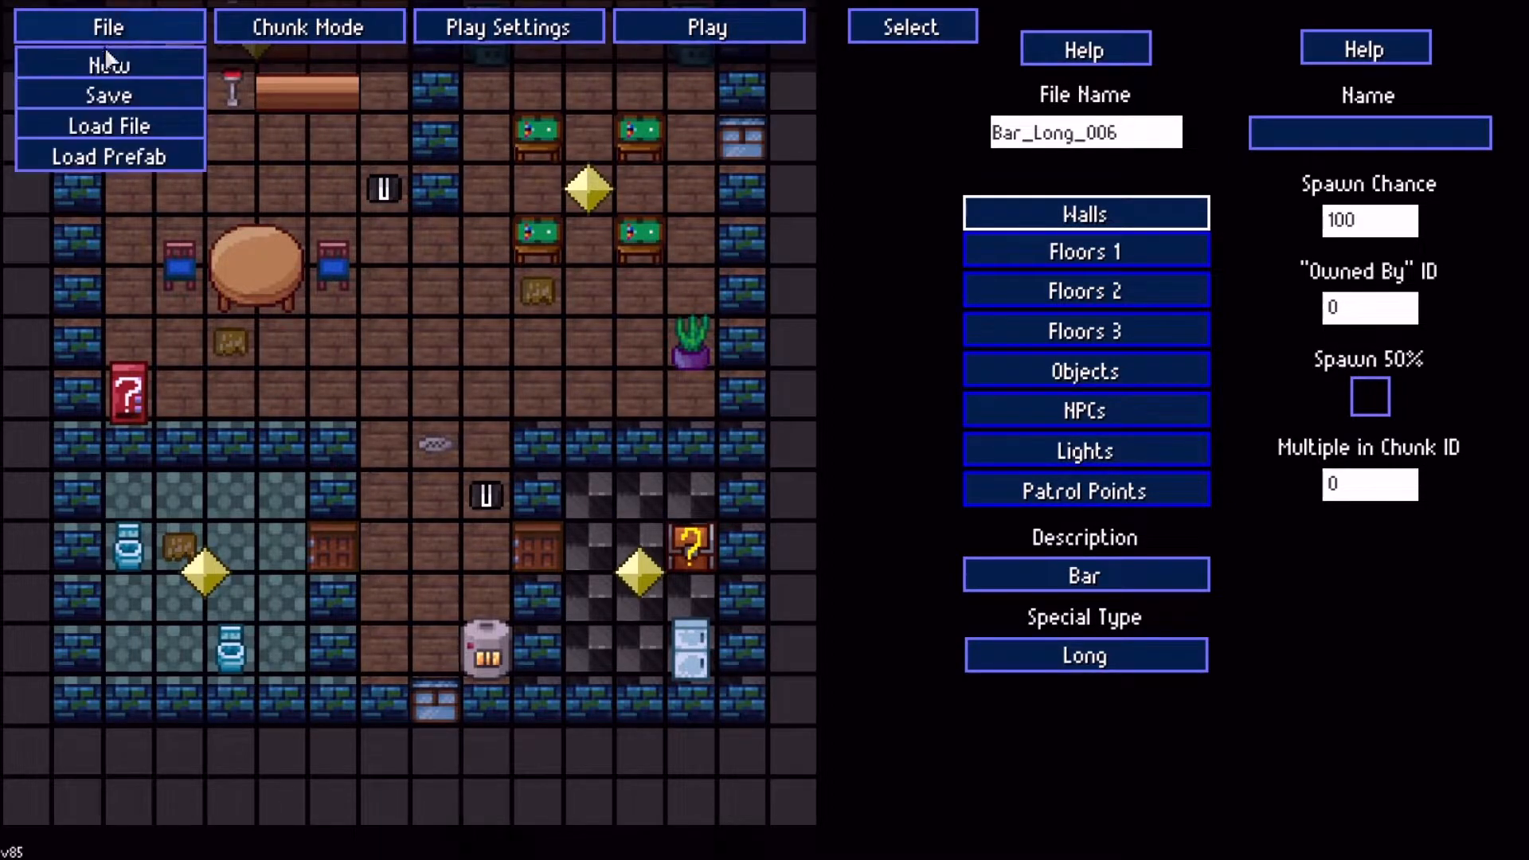
pyautogui.click(109, 63)
pyautogui.click(769, 500)
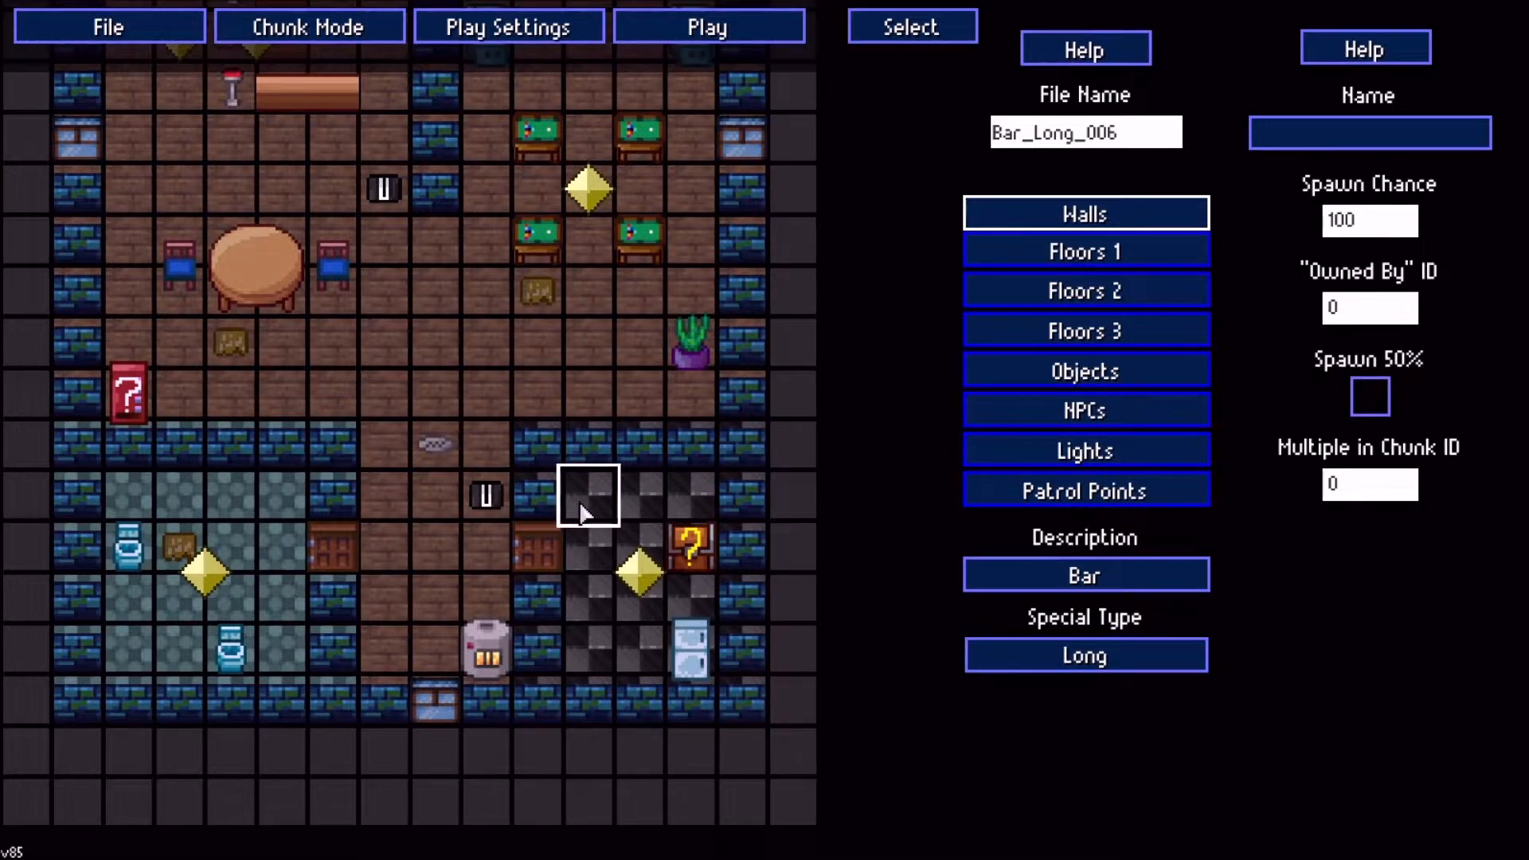
pyautogui.scroll(-2, 482, 414)
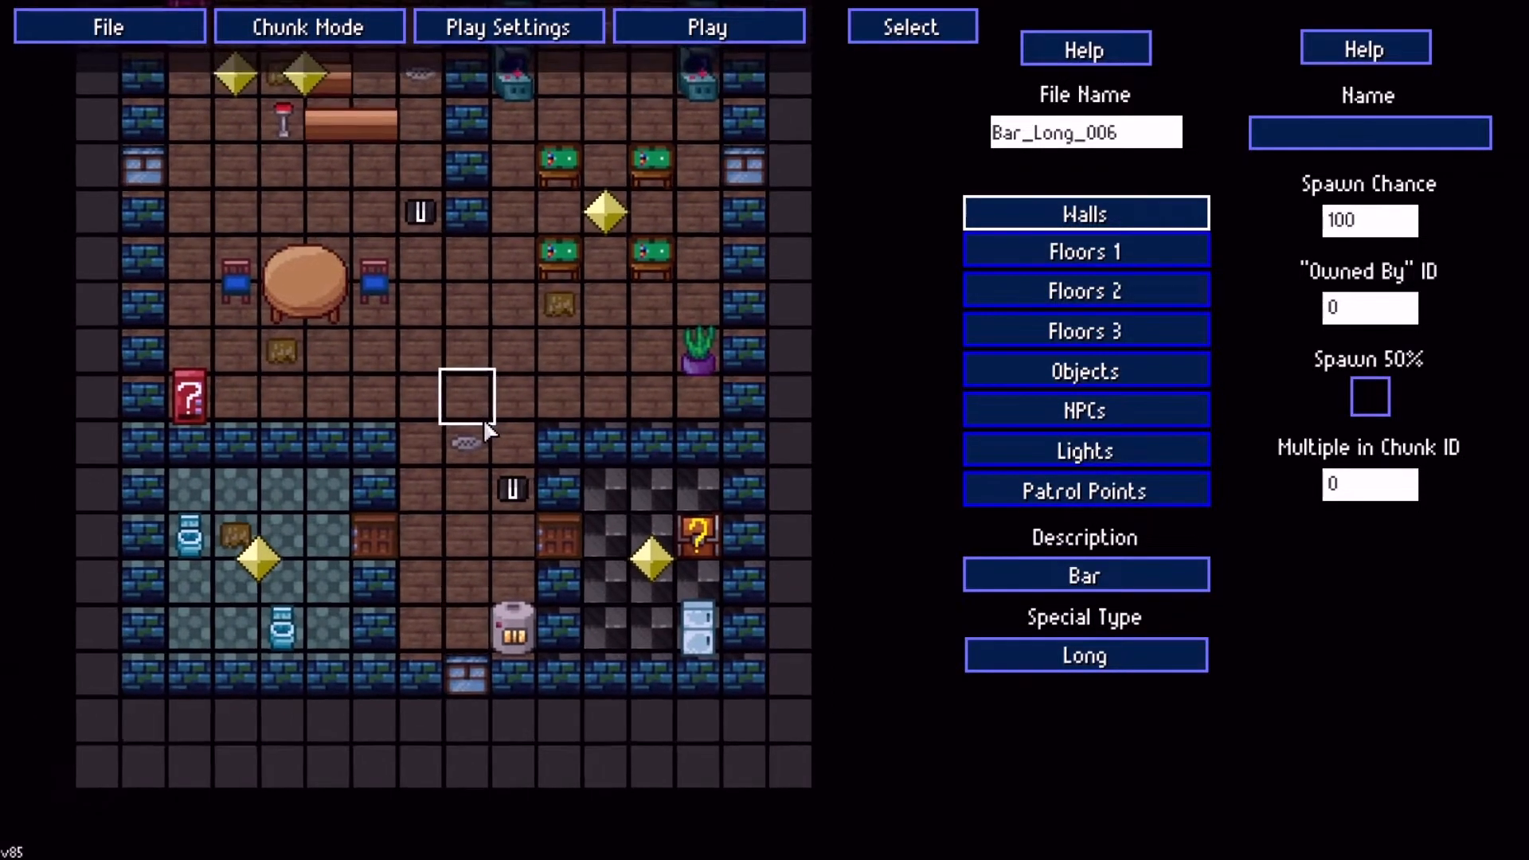
# Browse the list of built-in prefabs down to its end and close it
pyautogui.click(145, 27)
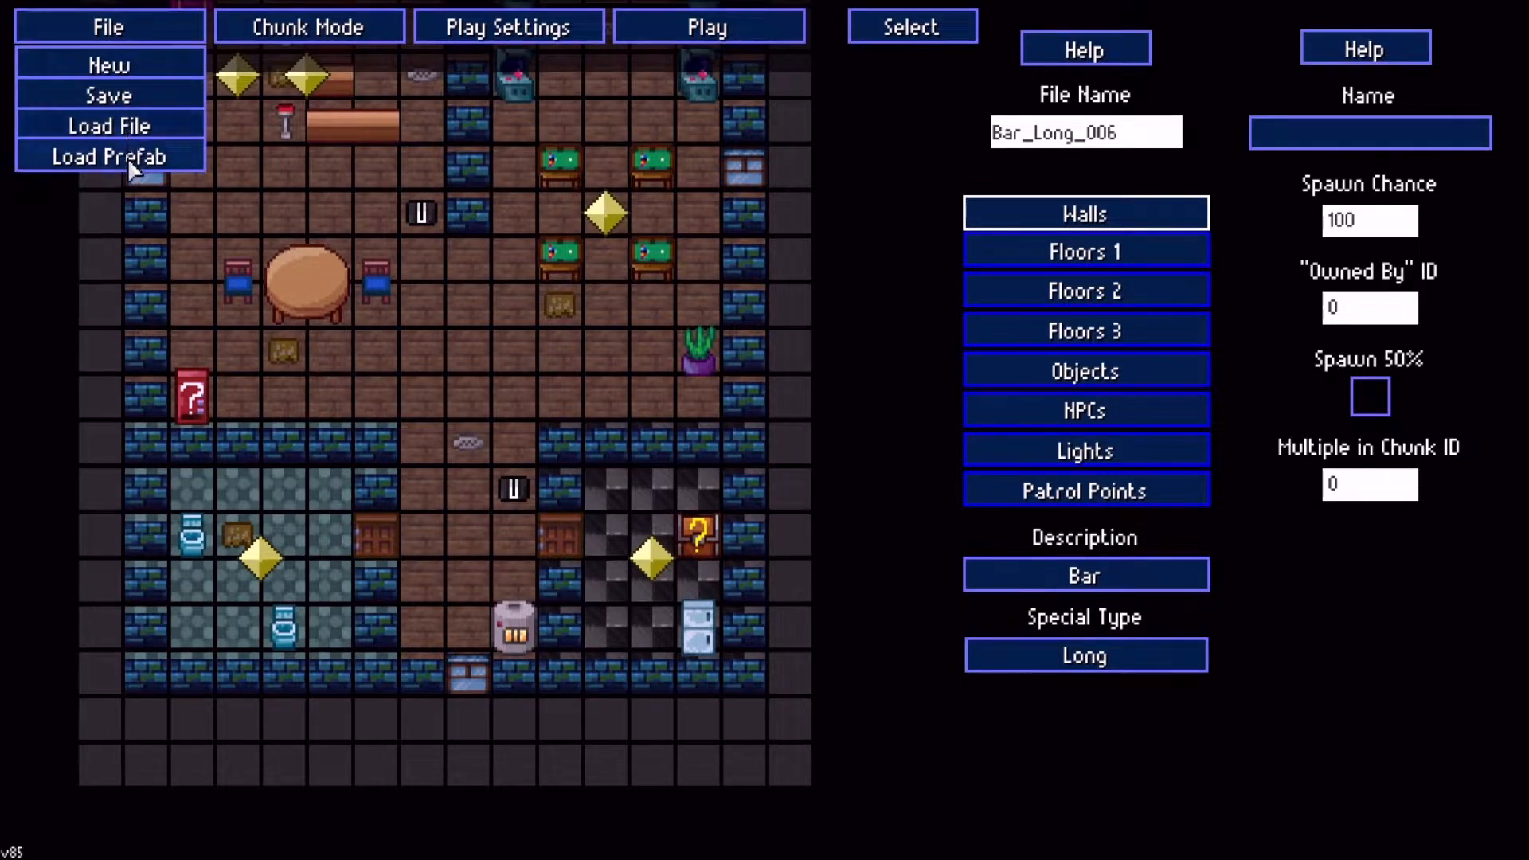
pyautogui.click(127, 158)
pyautogui.scroll(-4, 669, 394)
pyautogui.moveTo(750, 279); pyautogui.dragTo(749, 660)
pyautogui.scroll(-10, 625, 554)
pyautogui.press('Escape')
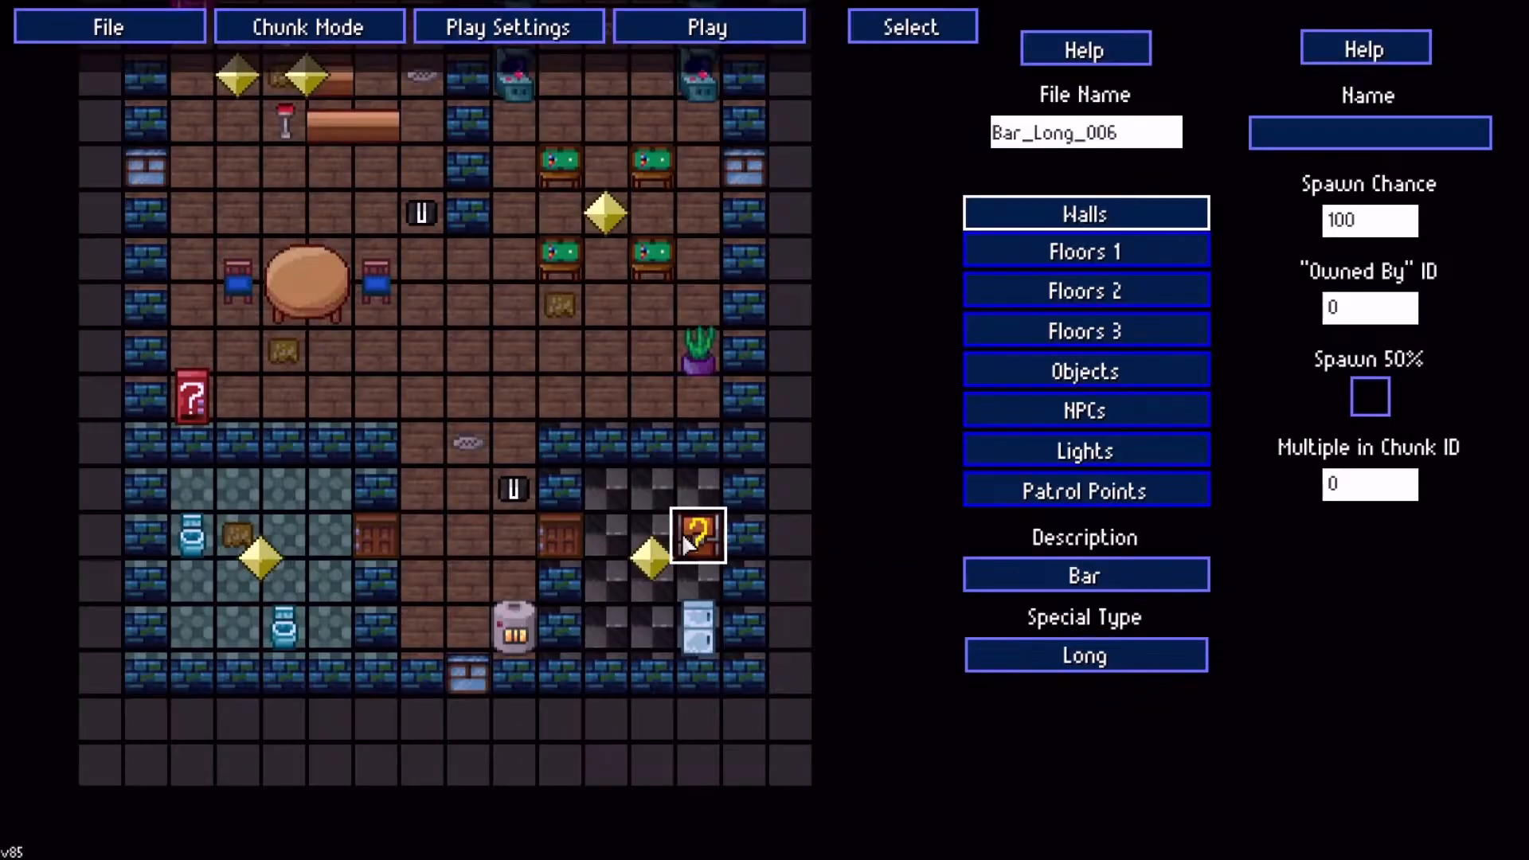
# Choose Barbed Wire as the wall type to place
pyautogui.press('w')
pyautogui.press('a')
pyautogui.press('d')
pyautogui.scroll(-2, 641, 559)
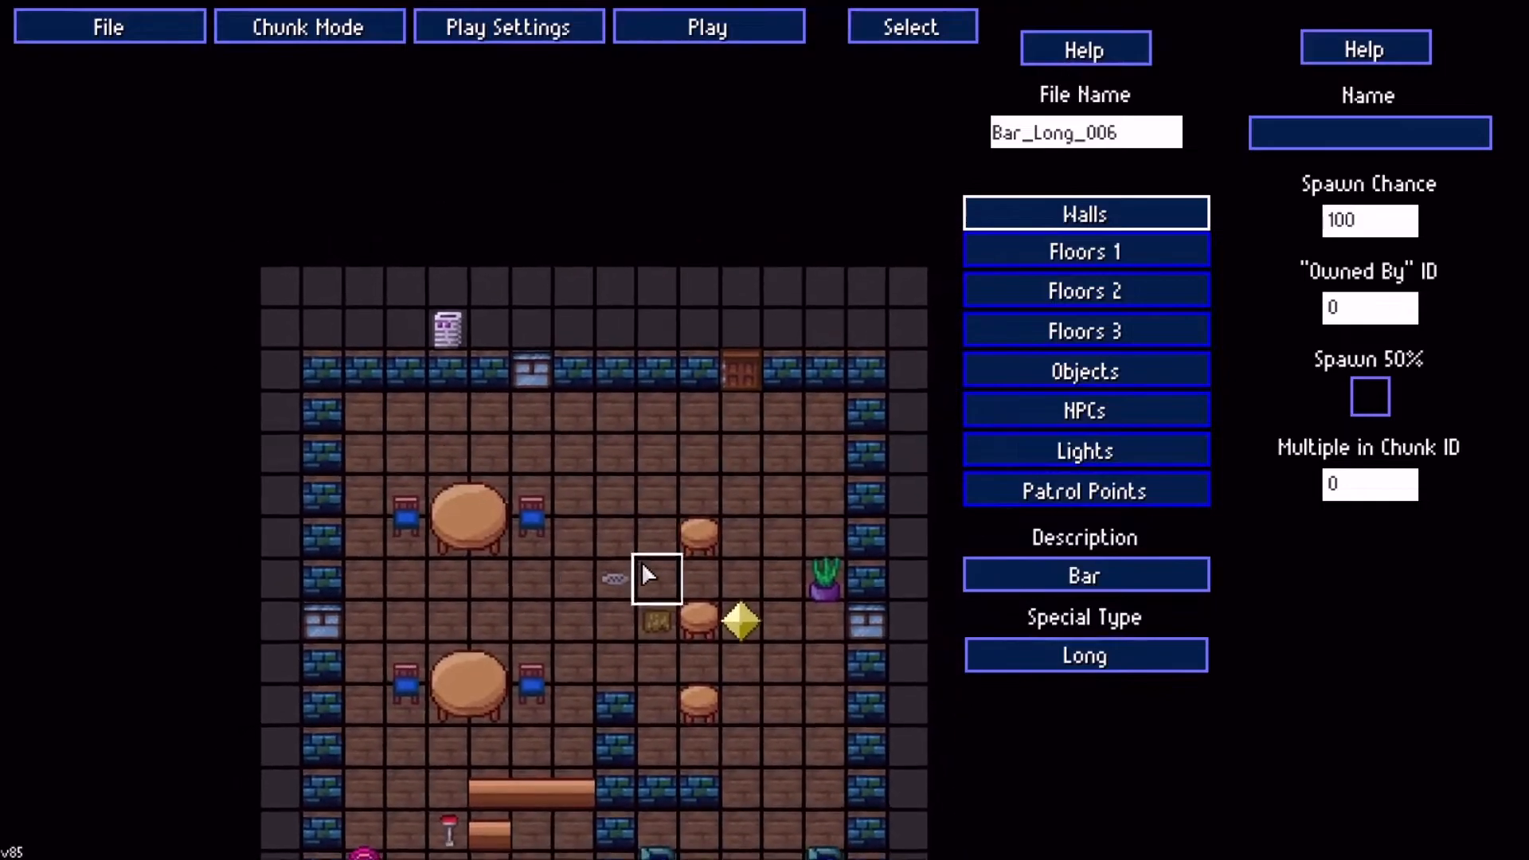
pyautogui.press('s')
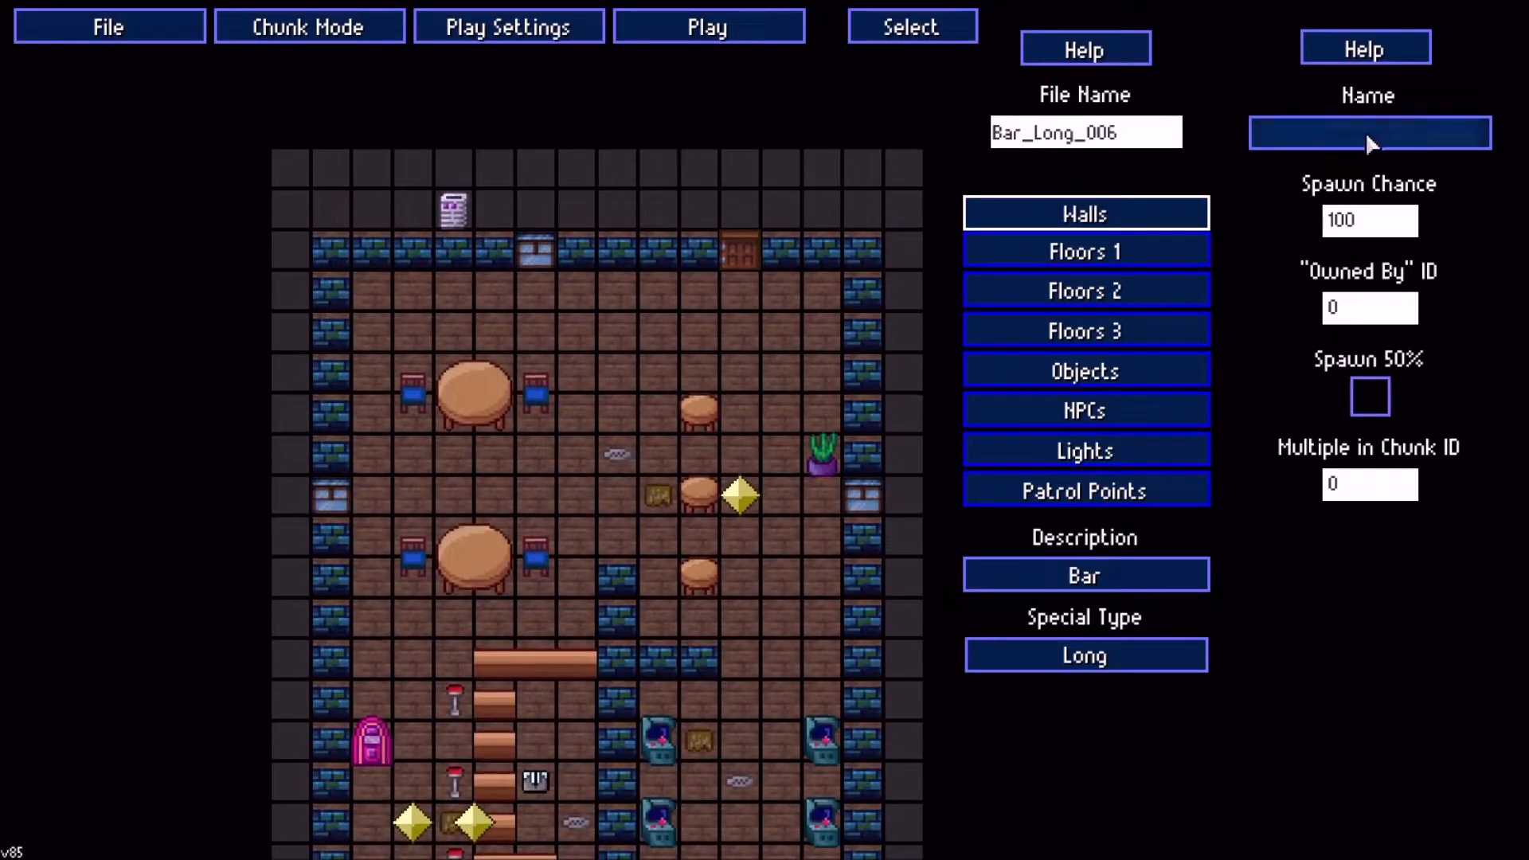
pyautogui.click(1346, 137)
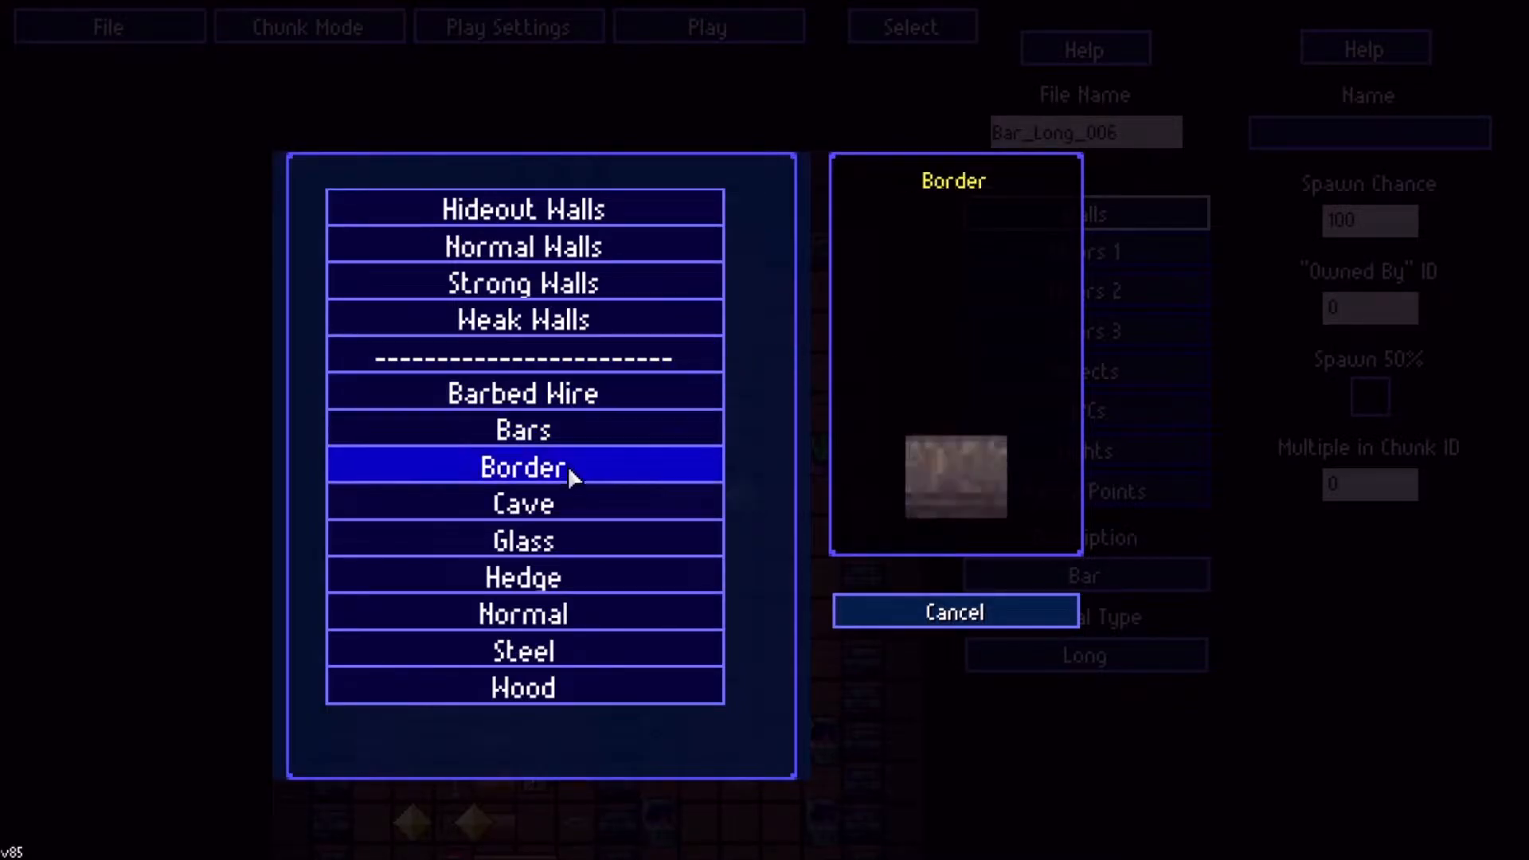
pyautogui.click(574, 390)
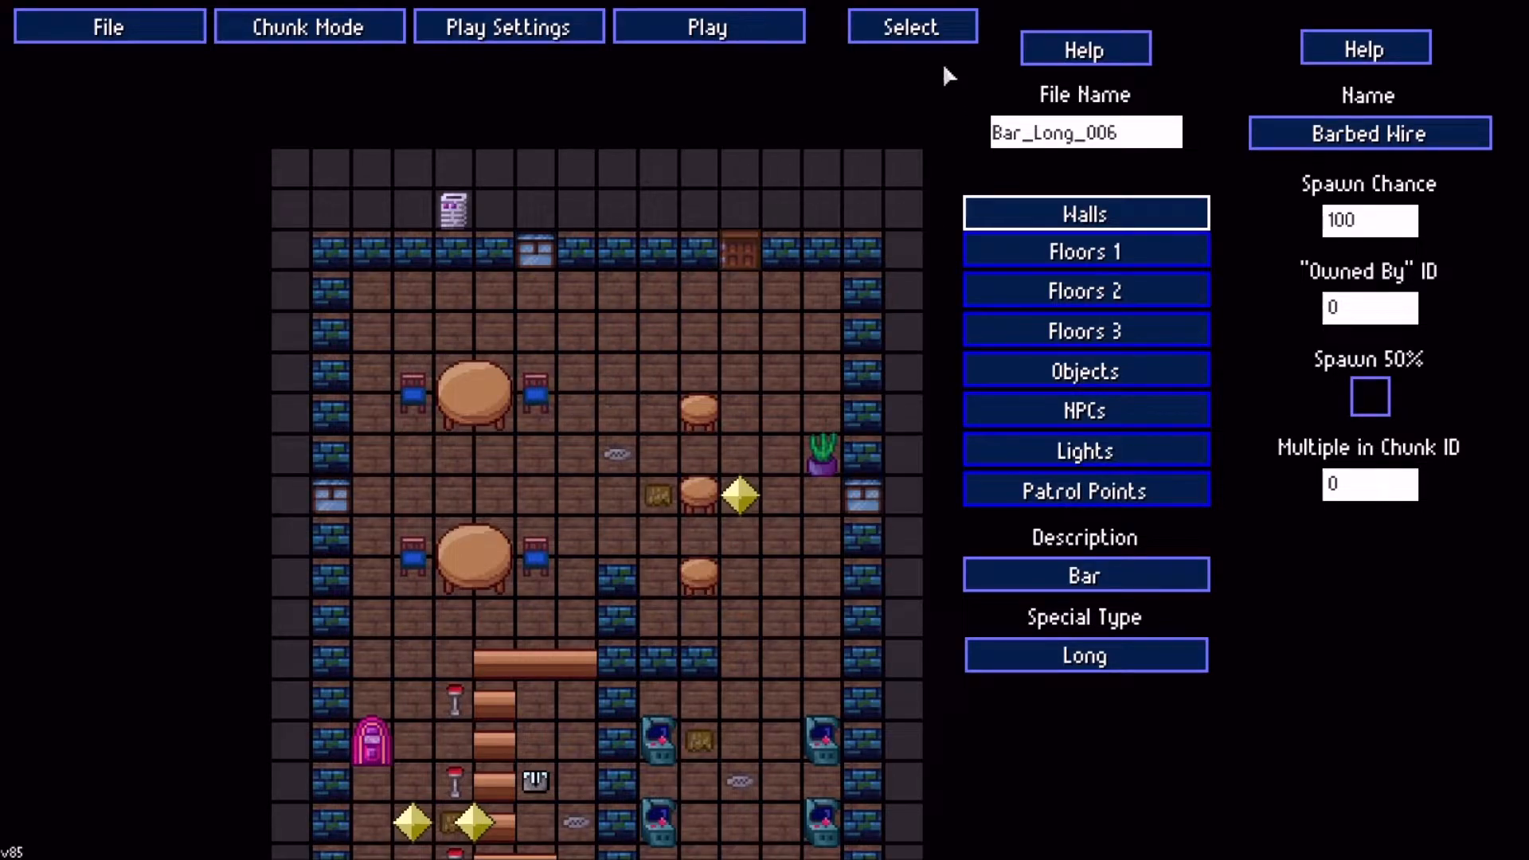
# Switch the chunk editor to Draw mode and read the help on chunk controls
pyautogui.click(908, 30)
pyautogui.click(904, 29)
pyautogui.click(903, 27)
pyautogui.click(1091, 50)
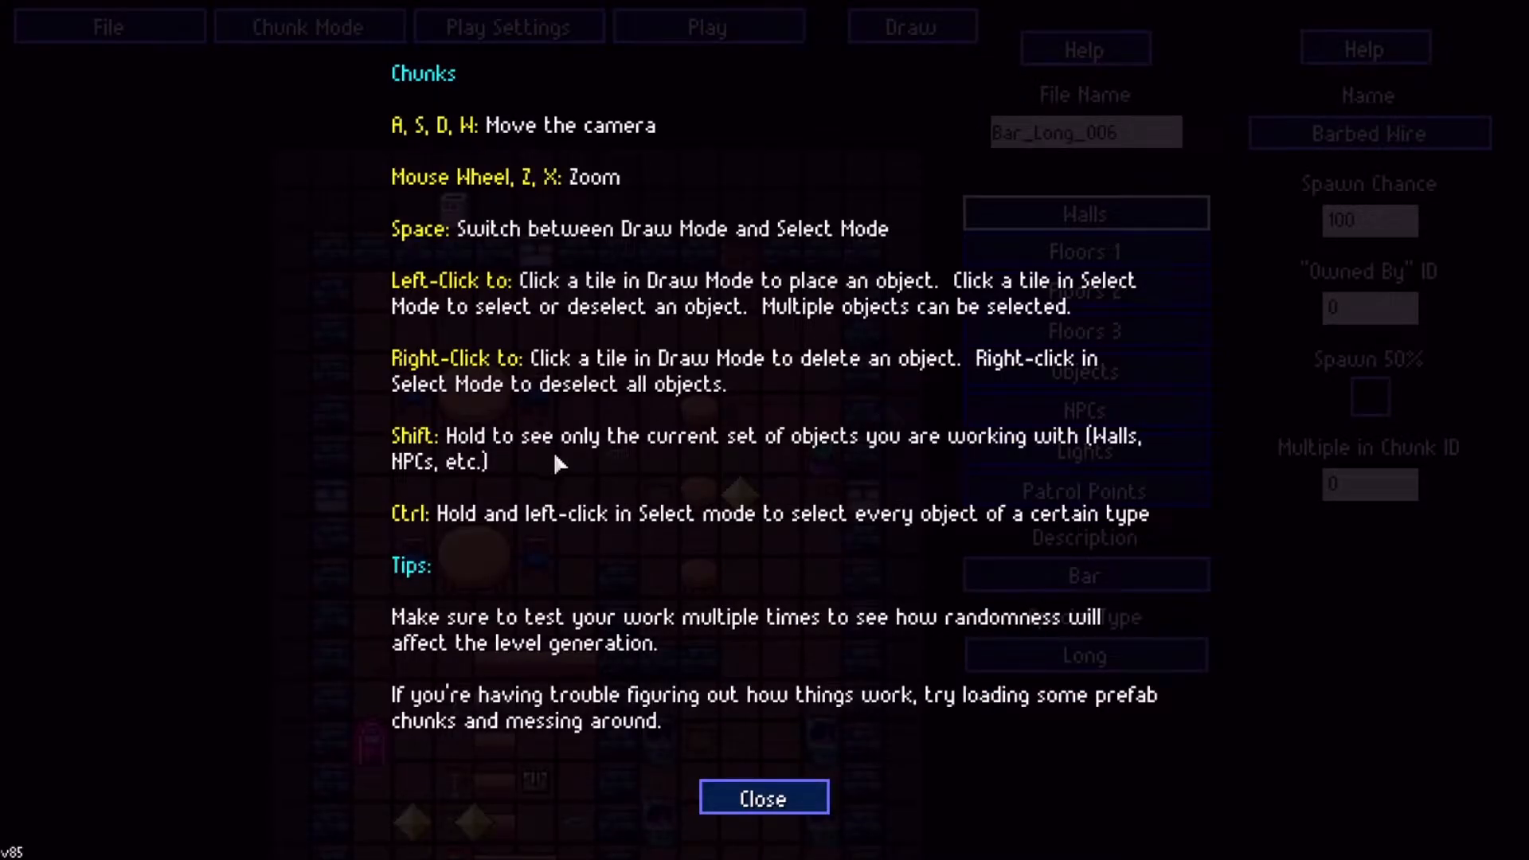
pyautogui.click(753, 800)
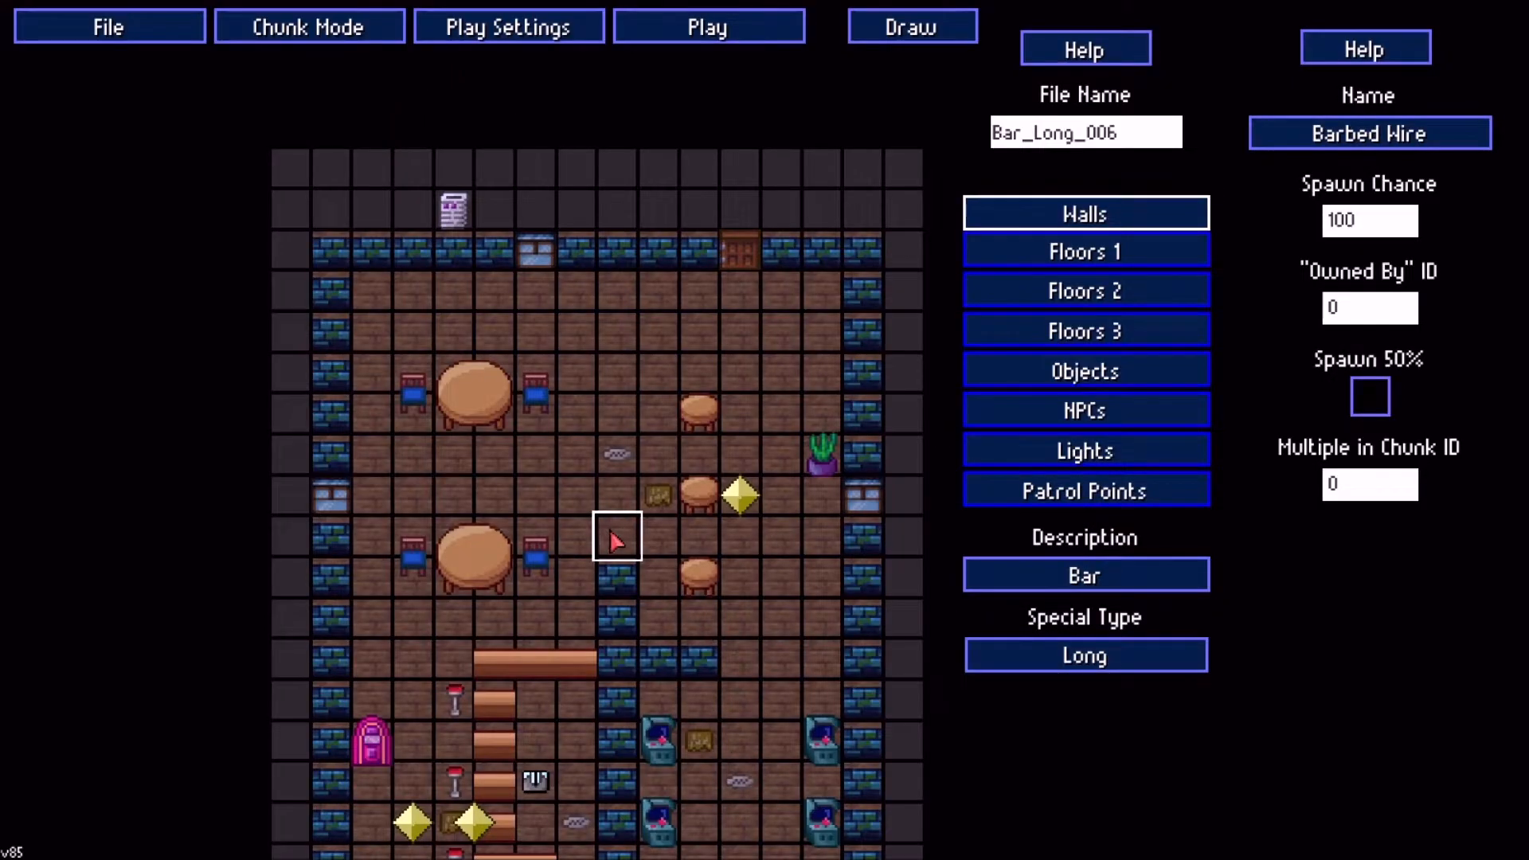
# Draw a seven-tile vertical line of barbed wire from the bar's inner partition up to its north wall, erasing and repainting part of it
pyautogui.moveTo(617, 541); pyautogui.dragTo(617, 291)
pyautogui.scroll(-1, 622, 460)
pyautogui.press('s')
pyautogui.press('w')
pyautogui.moveTo(636, 485); pyautogui.dragTo(634, 368, button='right')
pyautogui.moveTo(635, 371); pyautogui.dragTo(638, 494)
pyautogui.press('s')
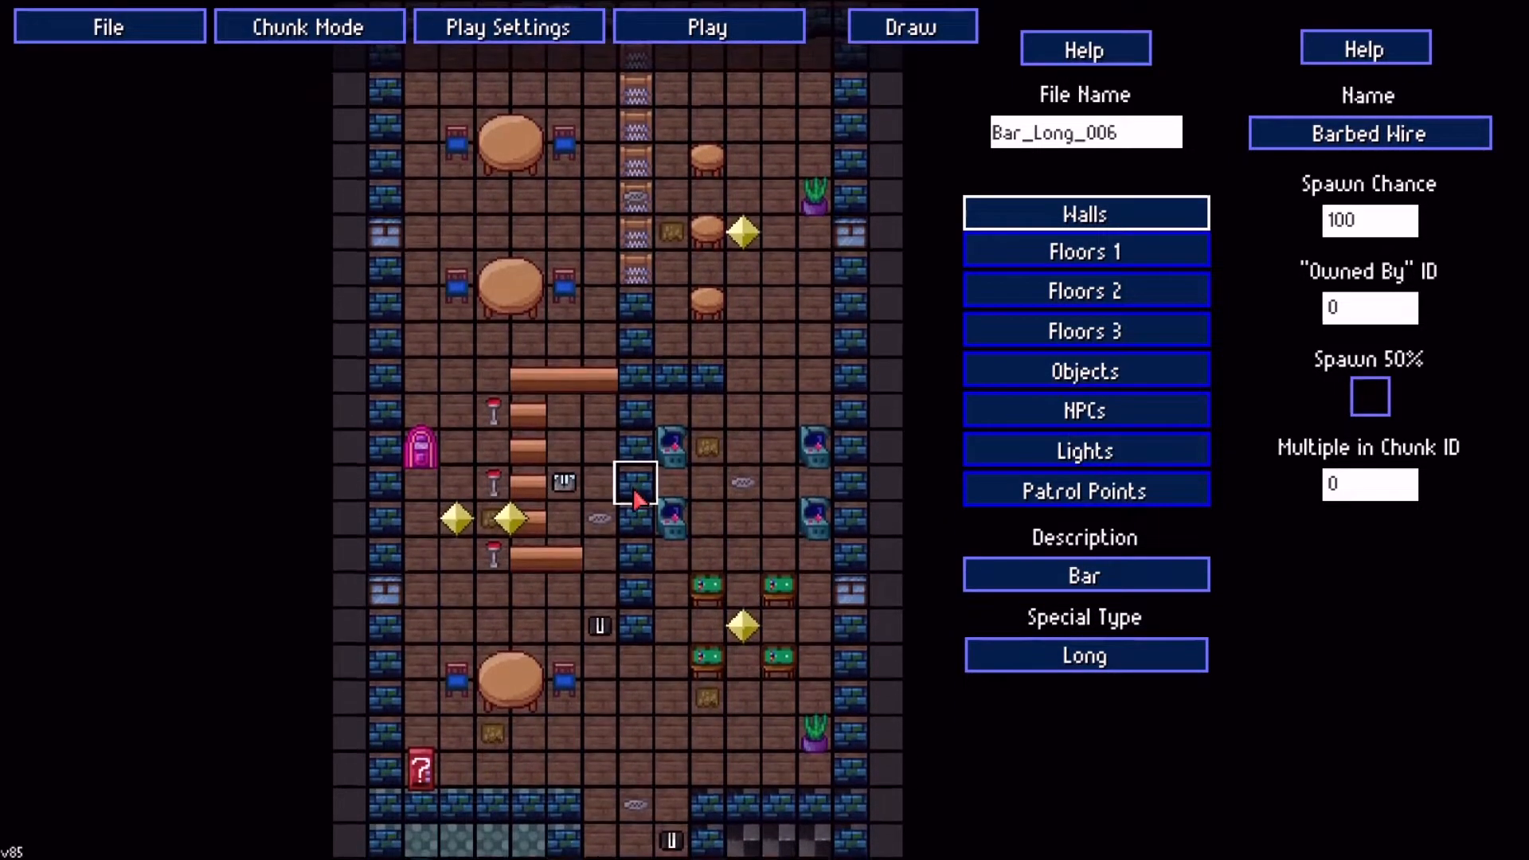
pyautogui.scroll(-1, 640, 502)
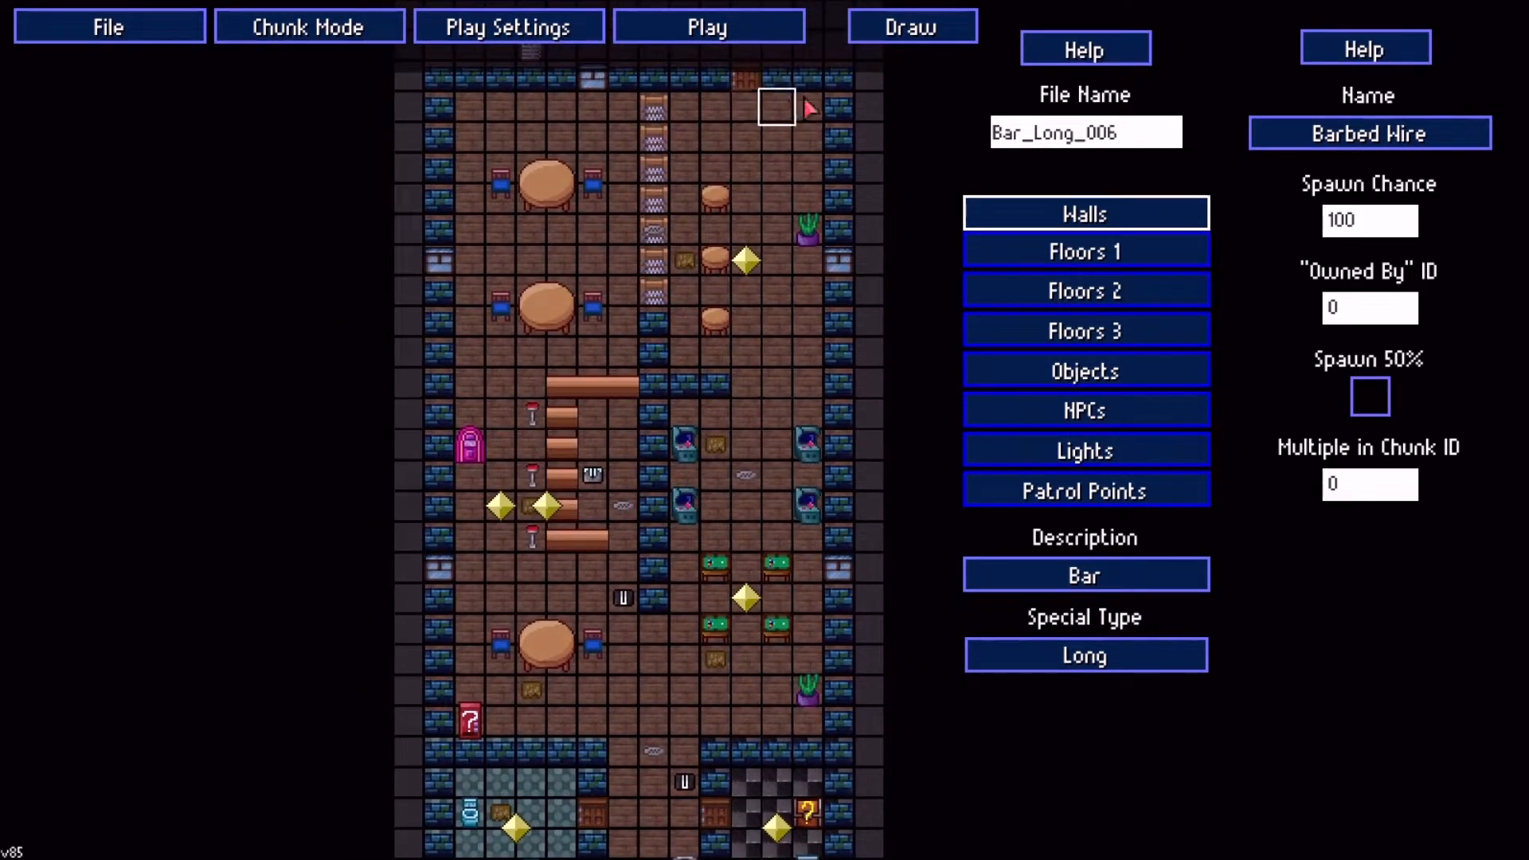
# Start a playtest of the chunk and walk north along the bar's west side to inspect the barbed wire fence
pyautogui.click(725, 30)
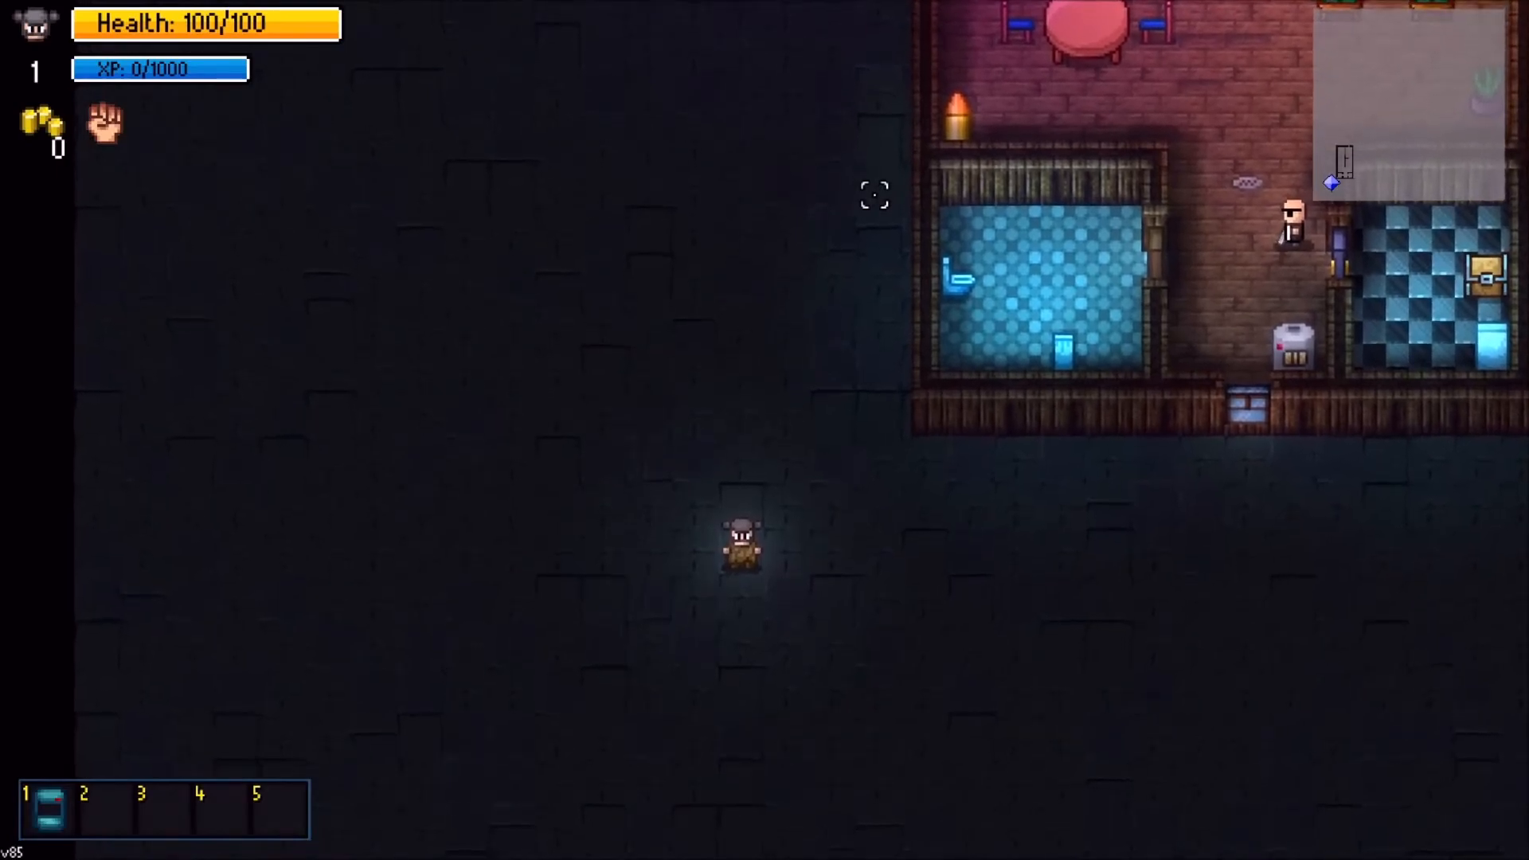
pyautogui.press('w')
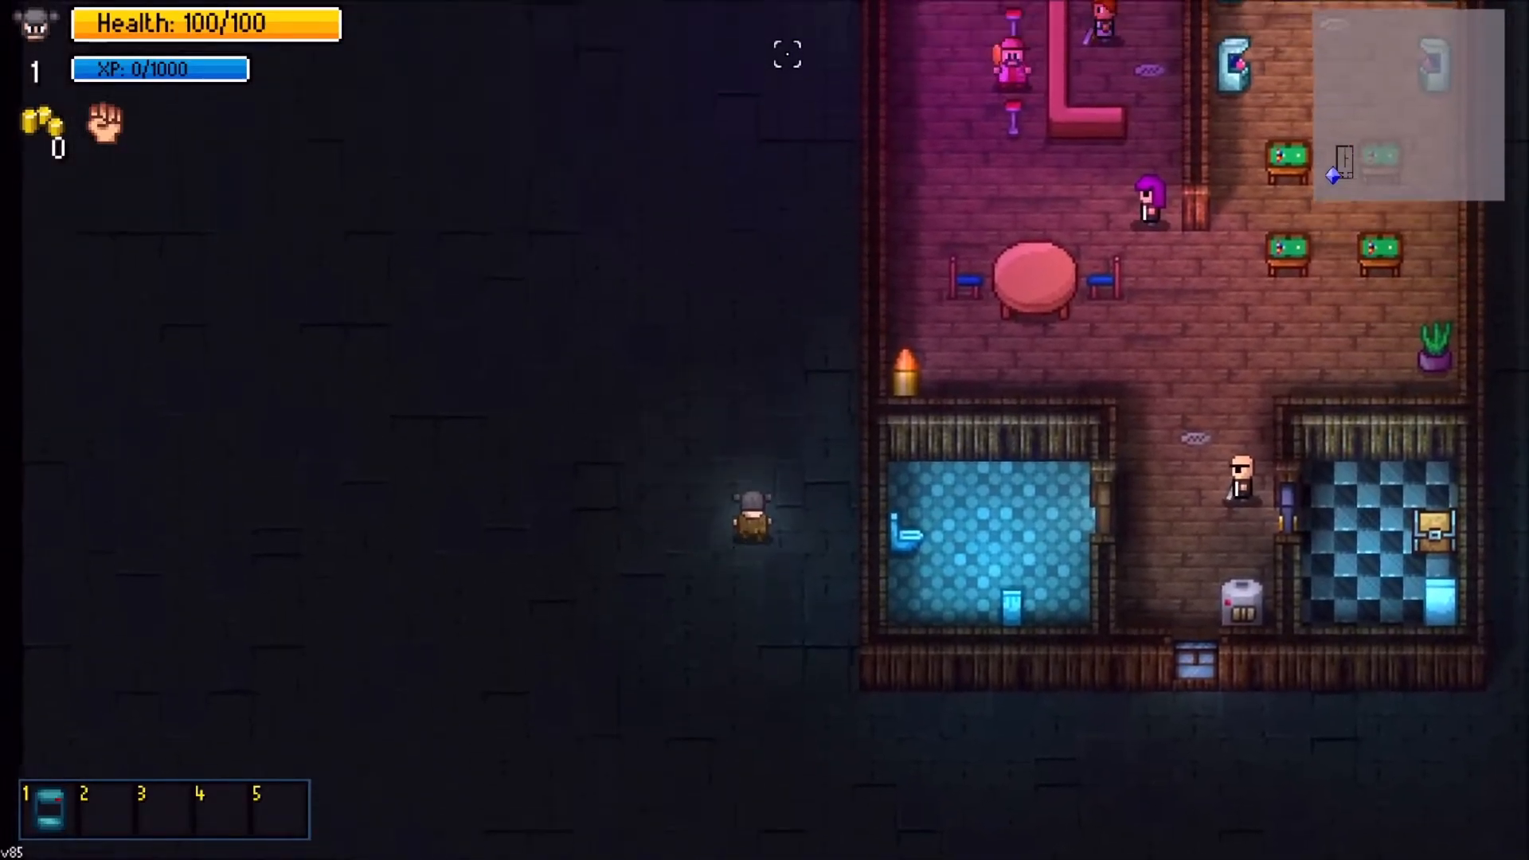
pyautogui.press('w')
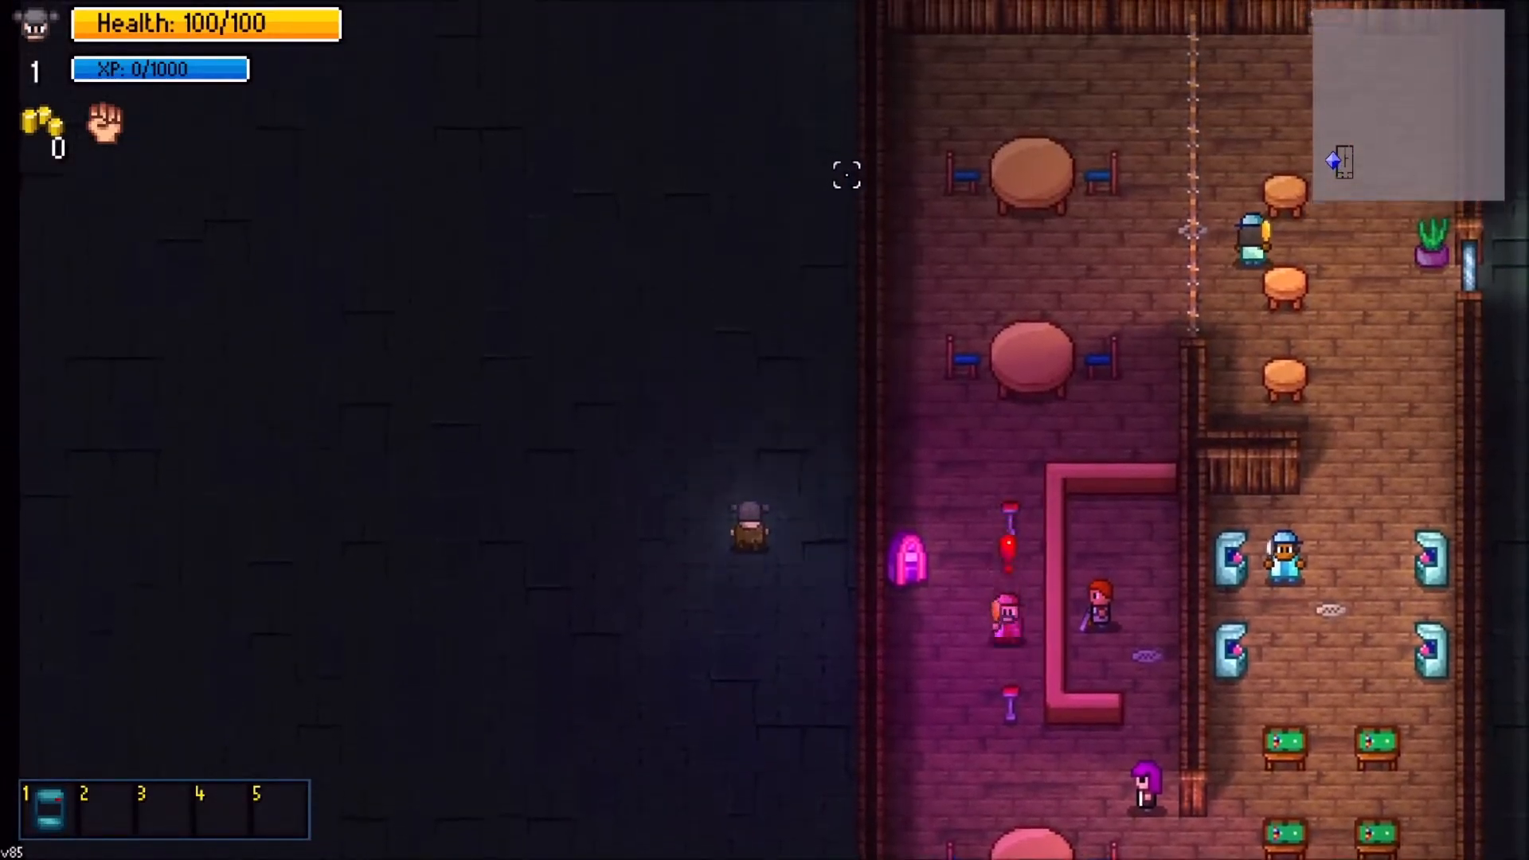
pyautogui.press('w')
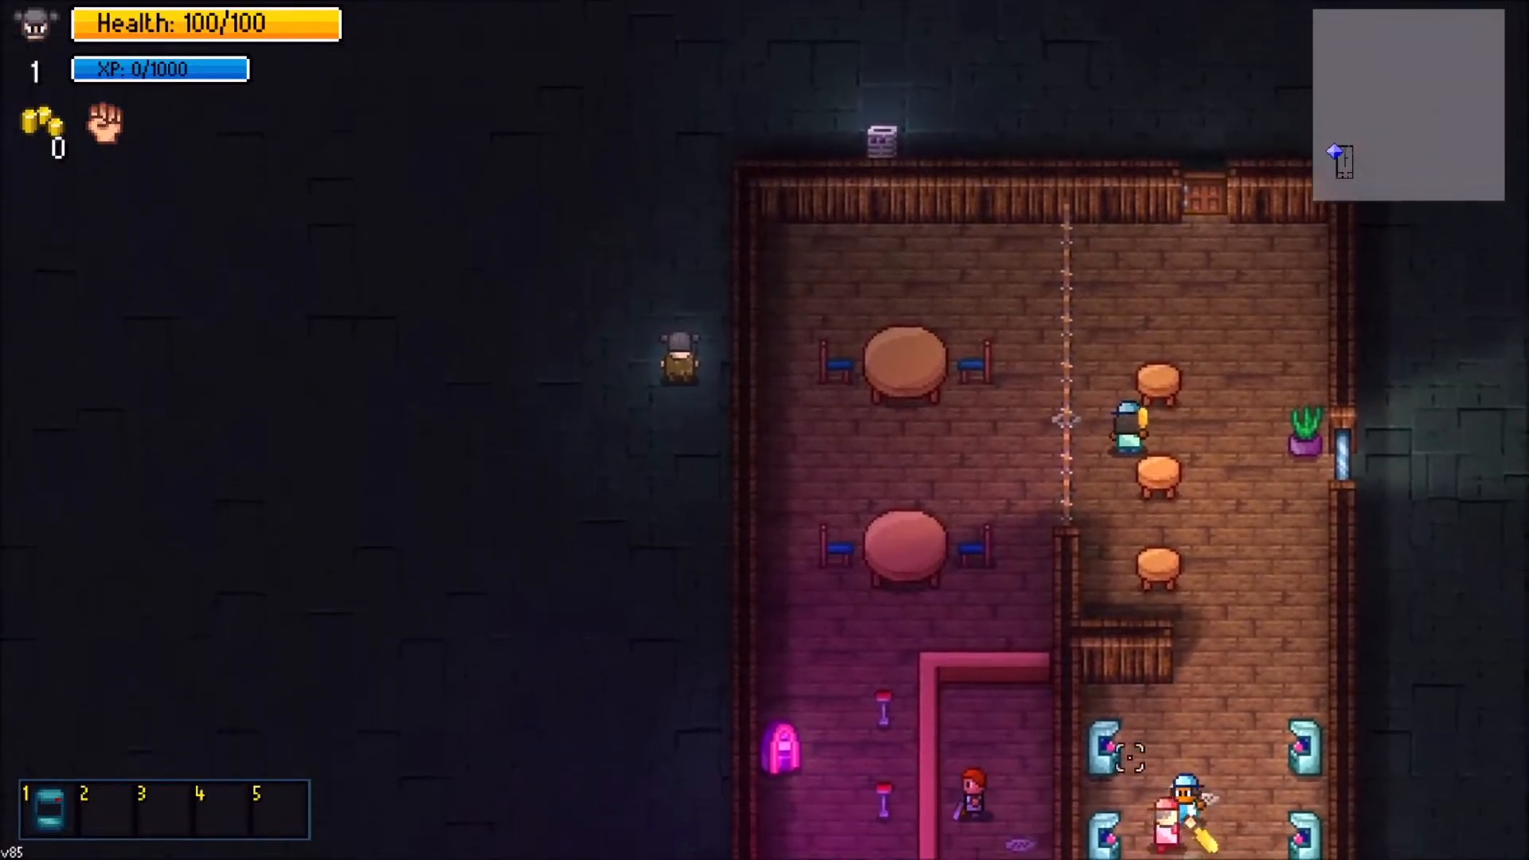
pyautogui.press('w')
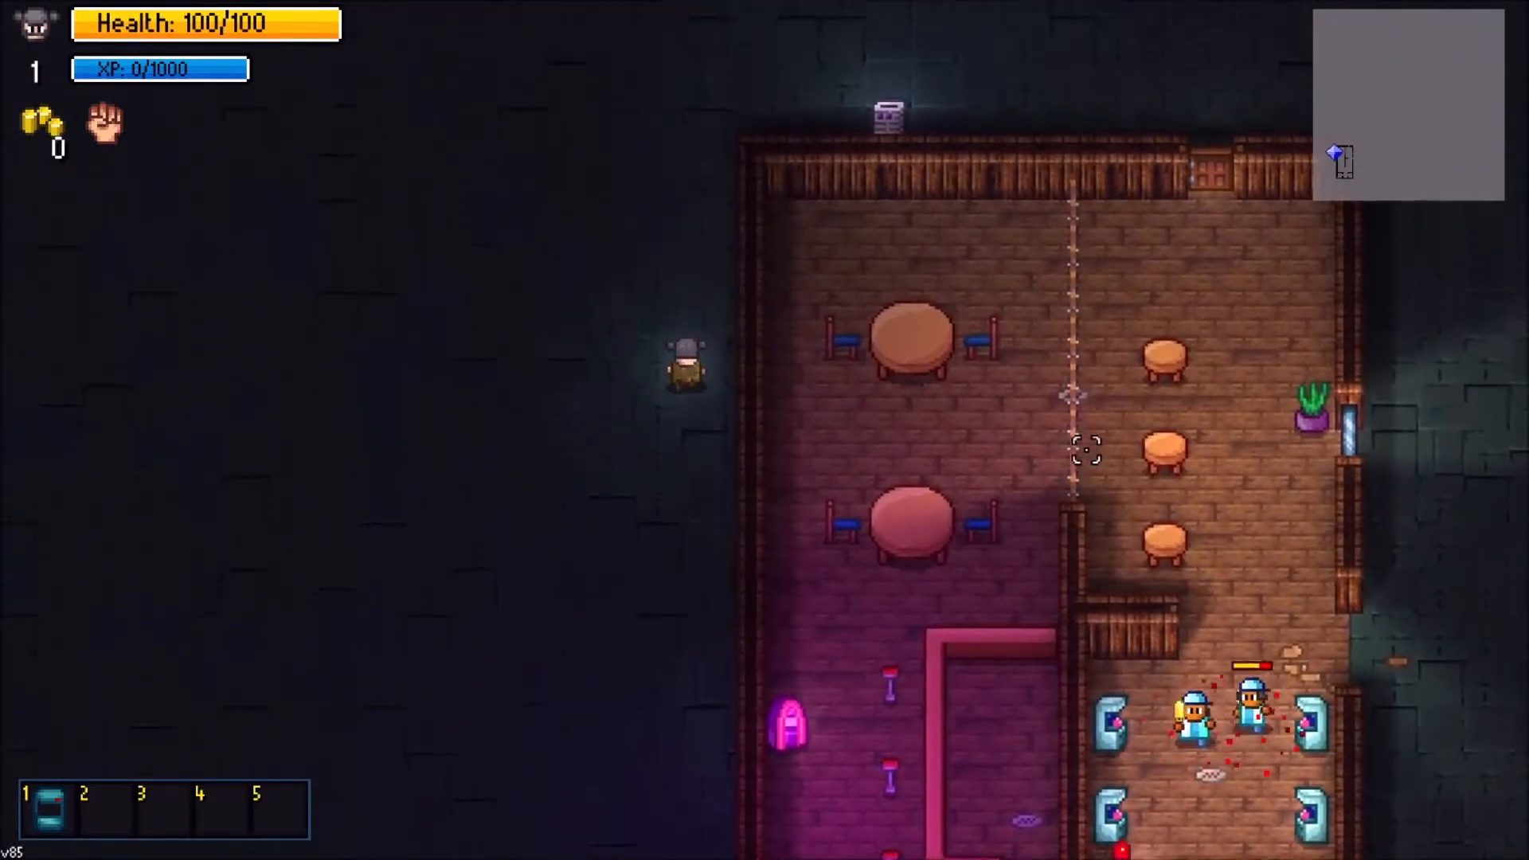
pyautogui.press('w')
pyautogui.press('d')
pyautogui.press('s')
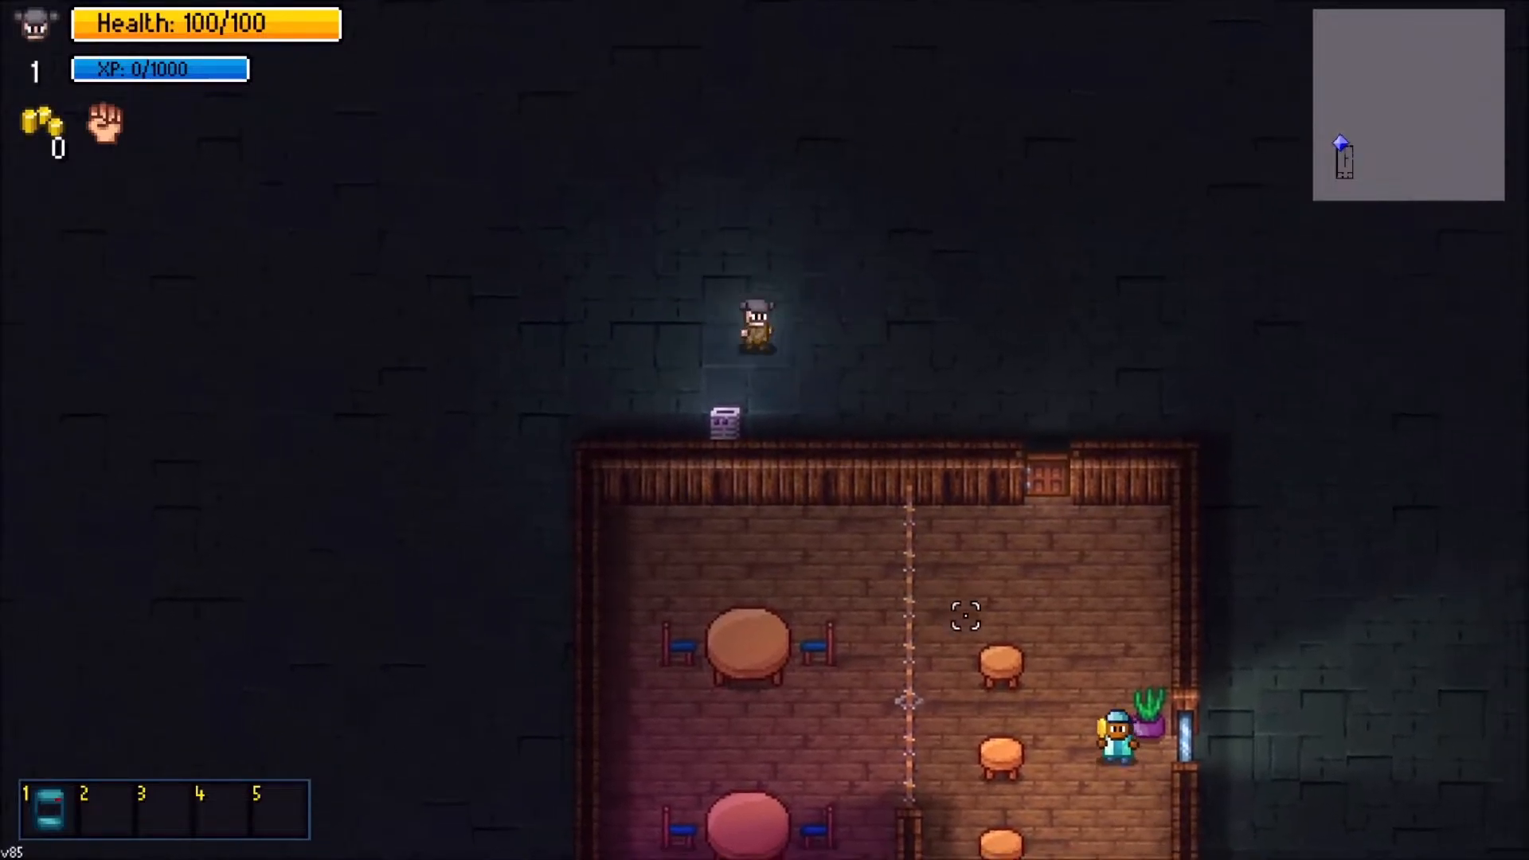
# Walk around the bar's northeast corner to the gap in its east wall and return to the level editor
pyautogui.press('d')
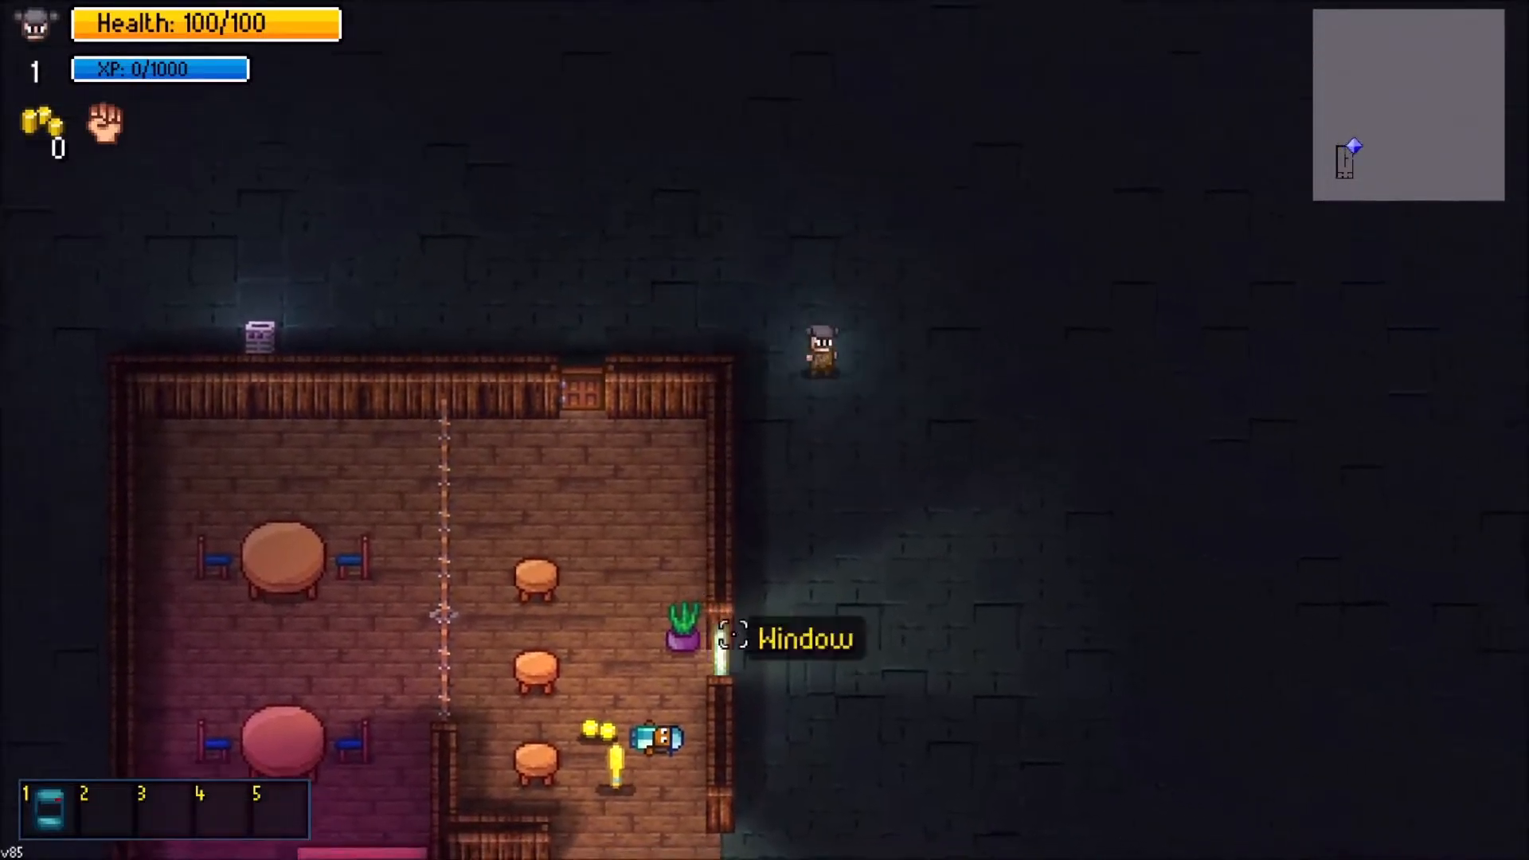
pyautogui.press('s')
pyautogui.press('s')
pyautogui.press('d')
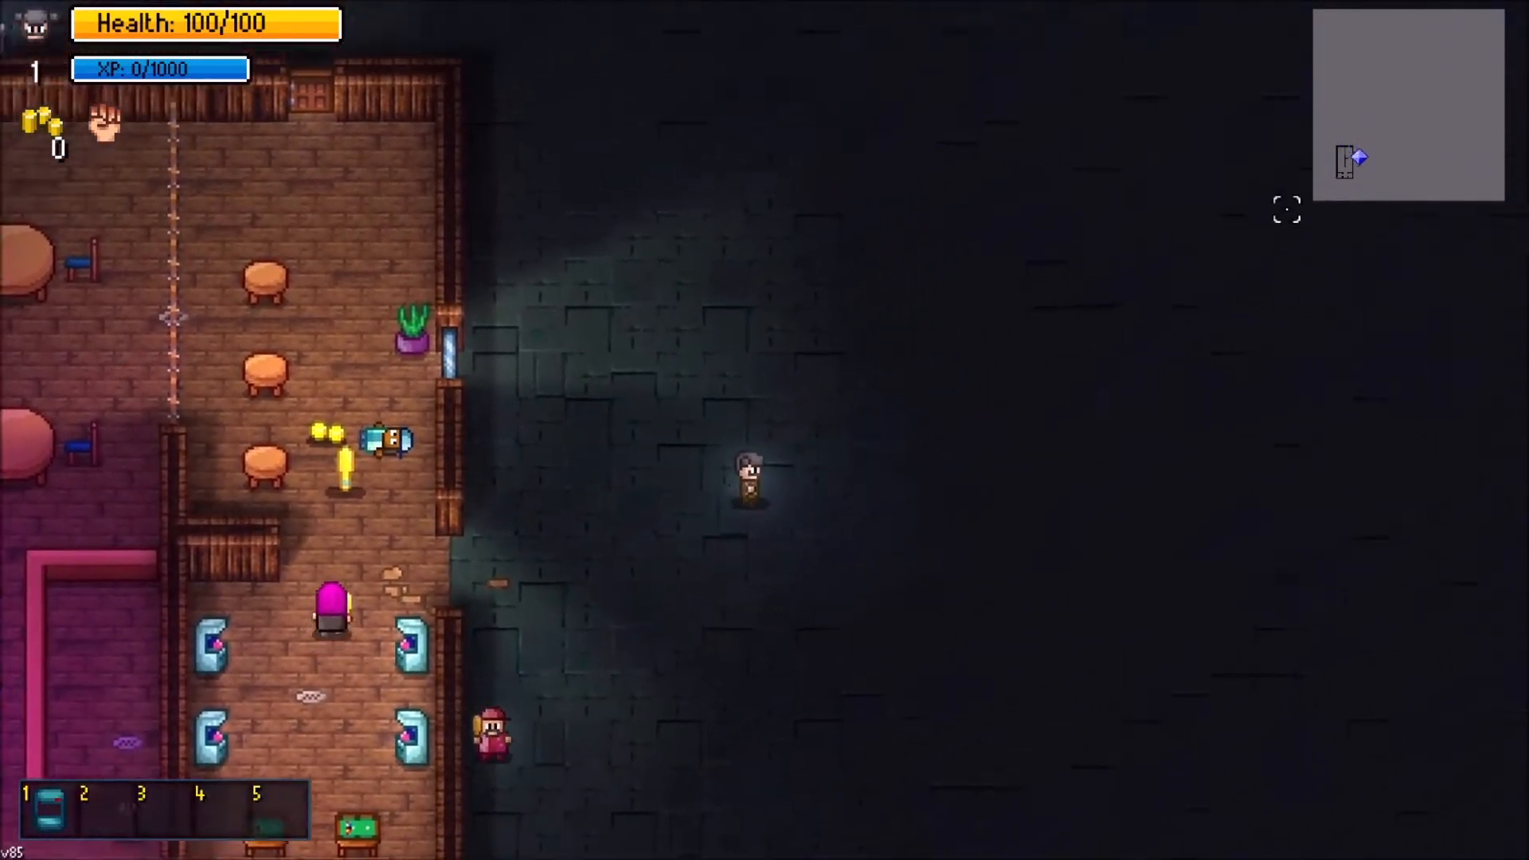
pyautogui.press('a')
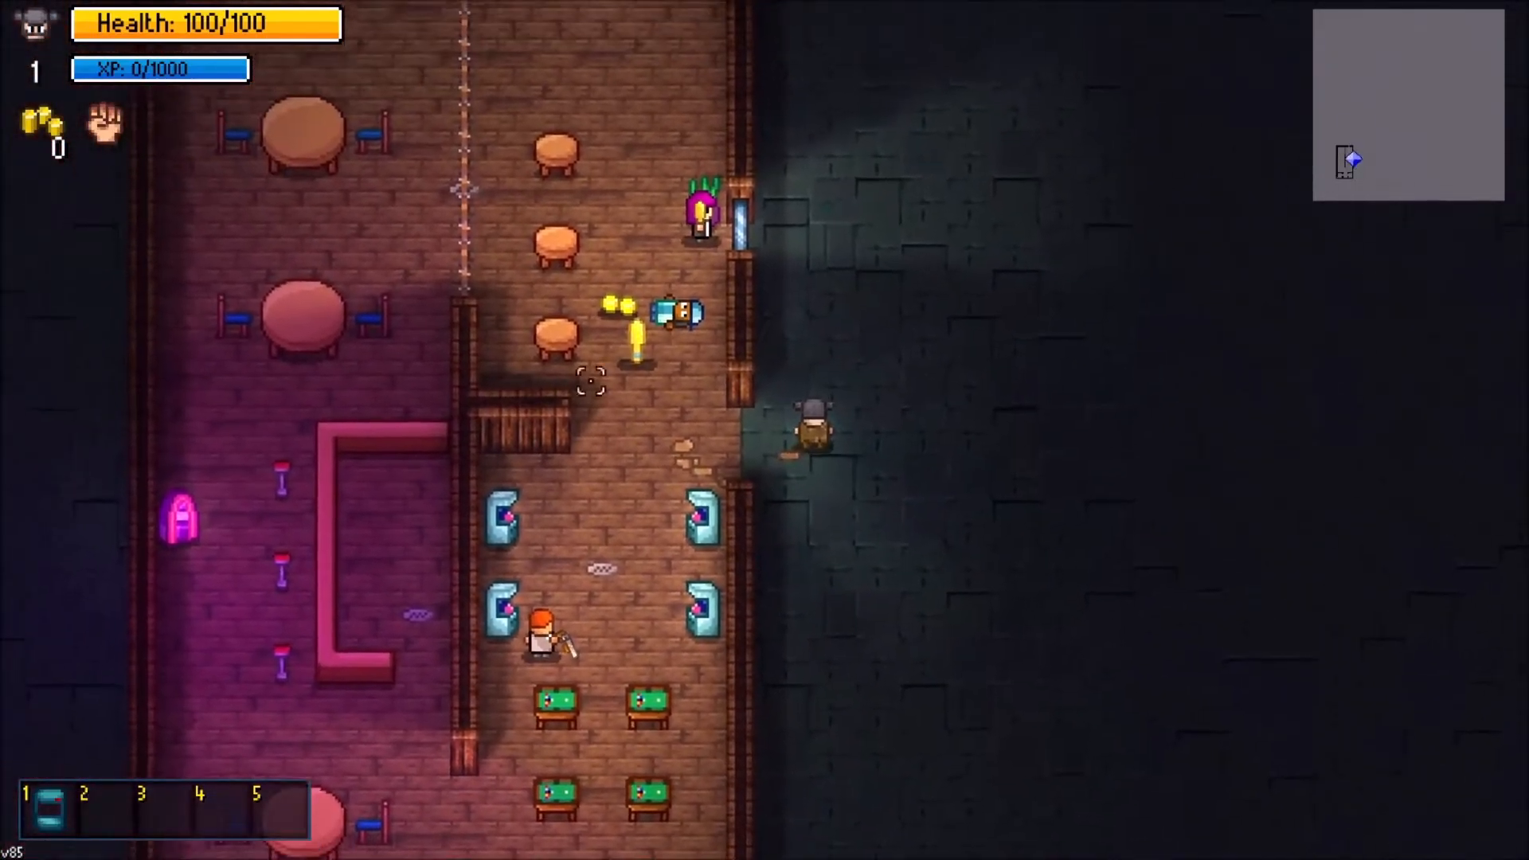
pyautogui.press('F12')
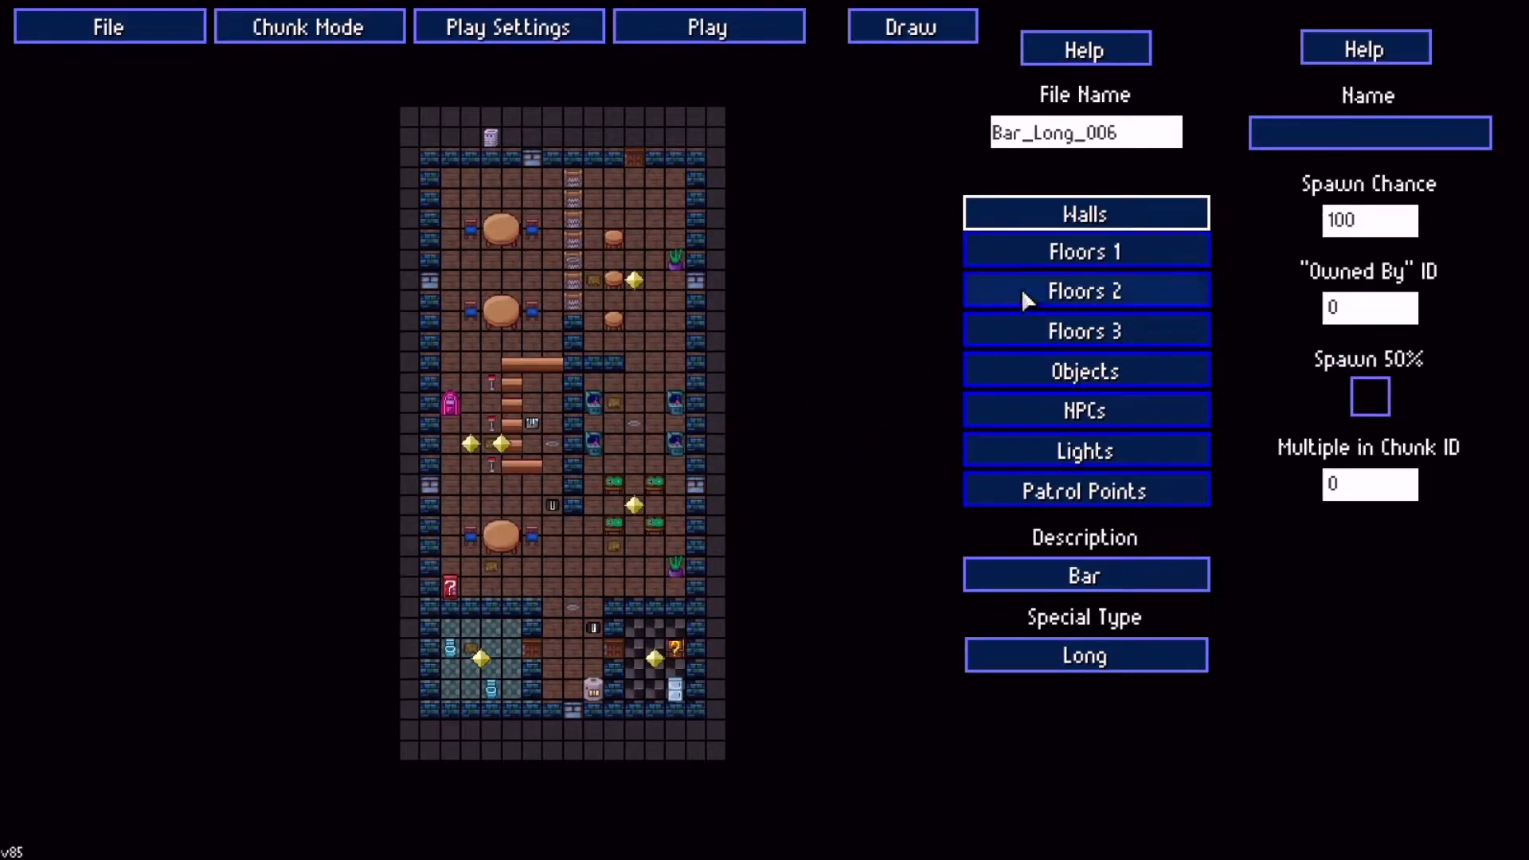
# Look through the Floors 1, Floors 3, Objects and NPCs layer settings and read the NPCs help page
pyautogui.click(1071, 254)
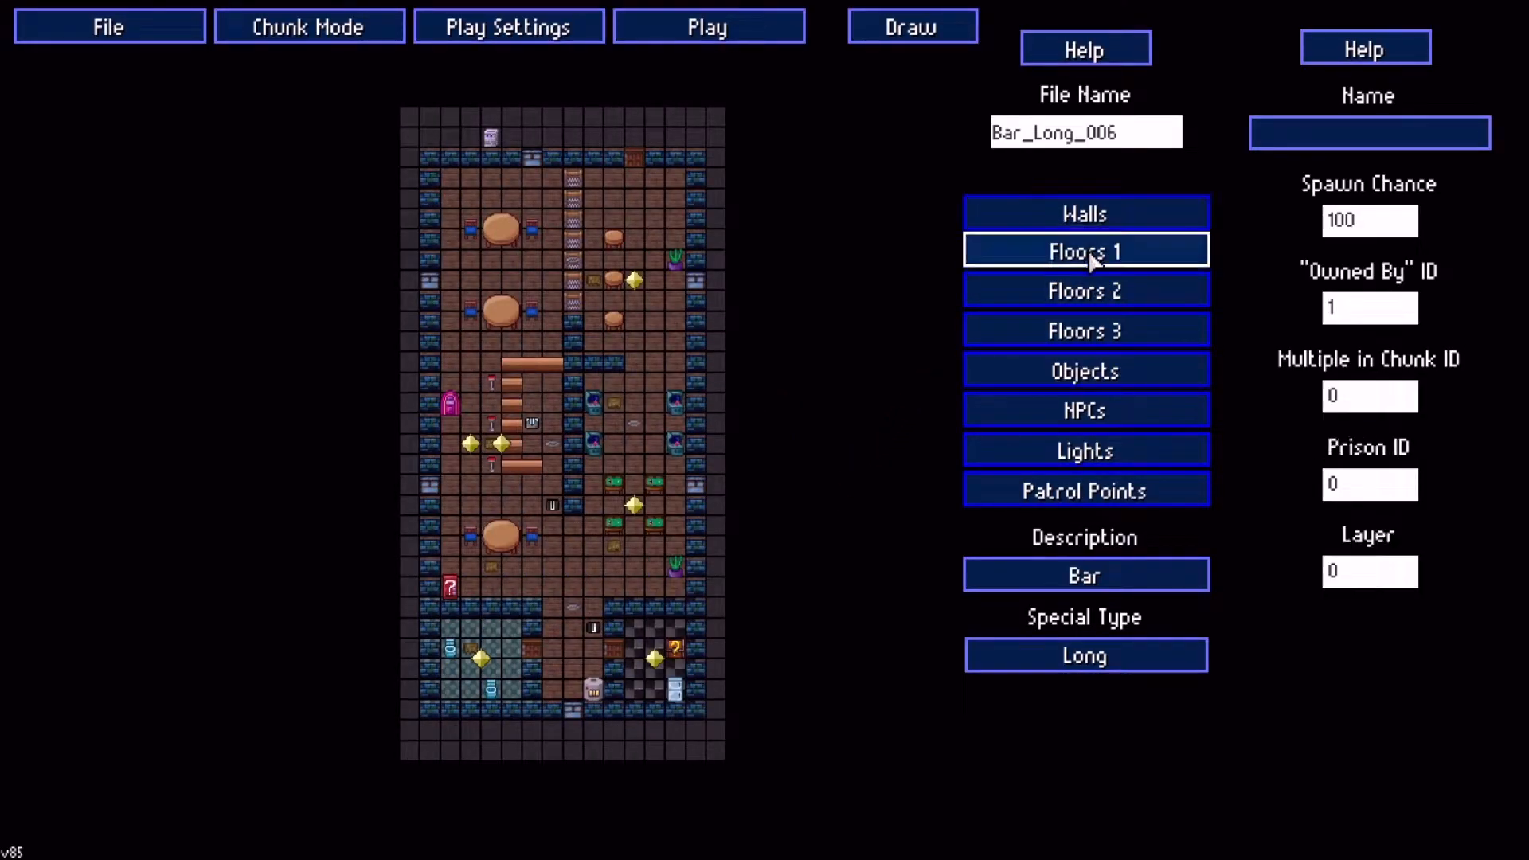
pyautogui.click(1091, 331)
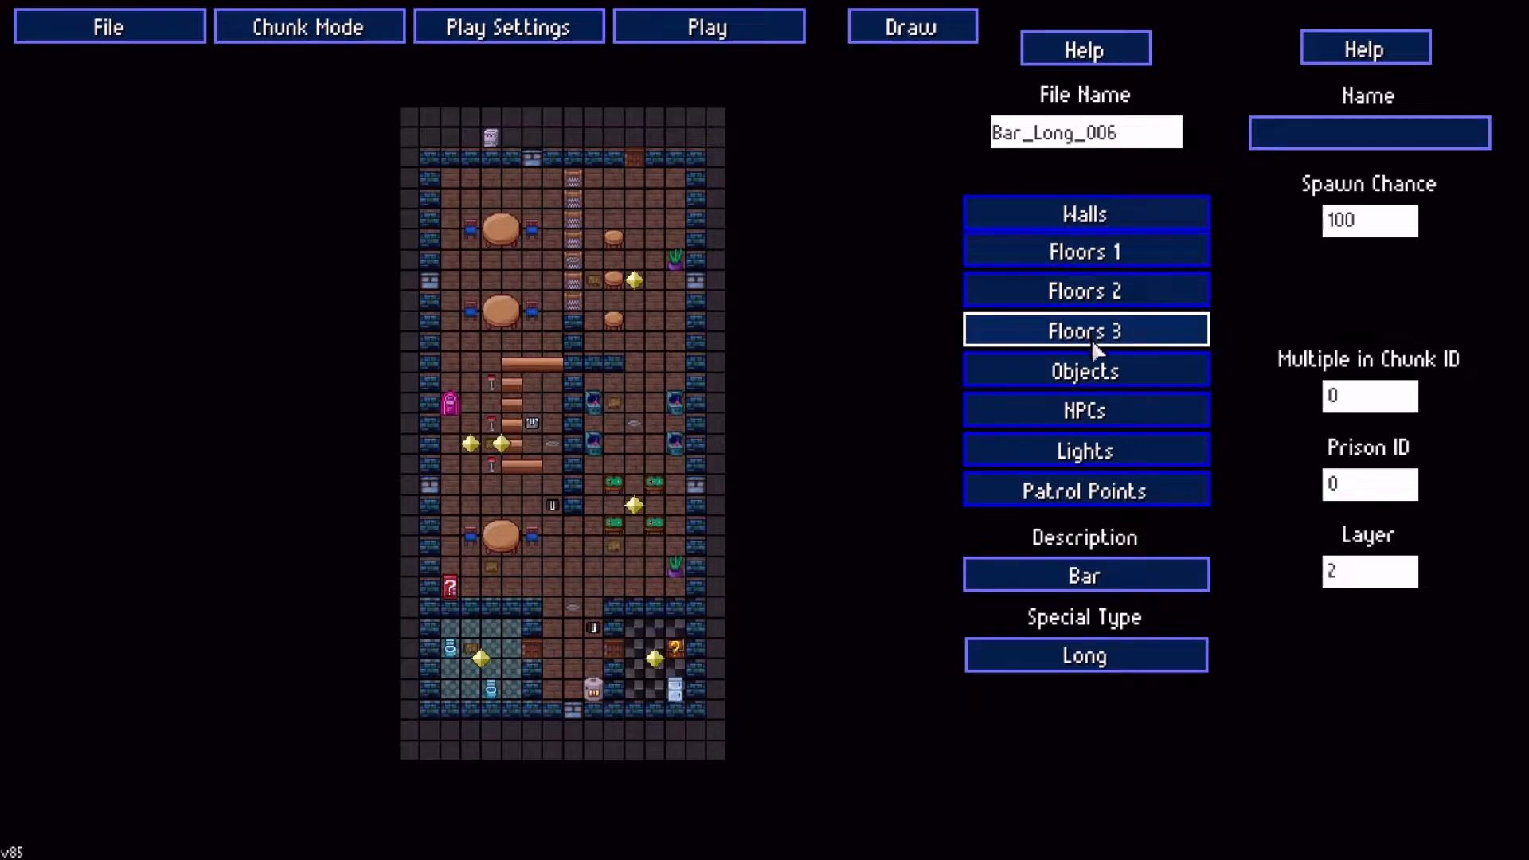
pyautogui.click(1091, 371)
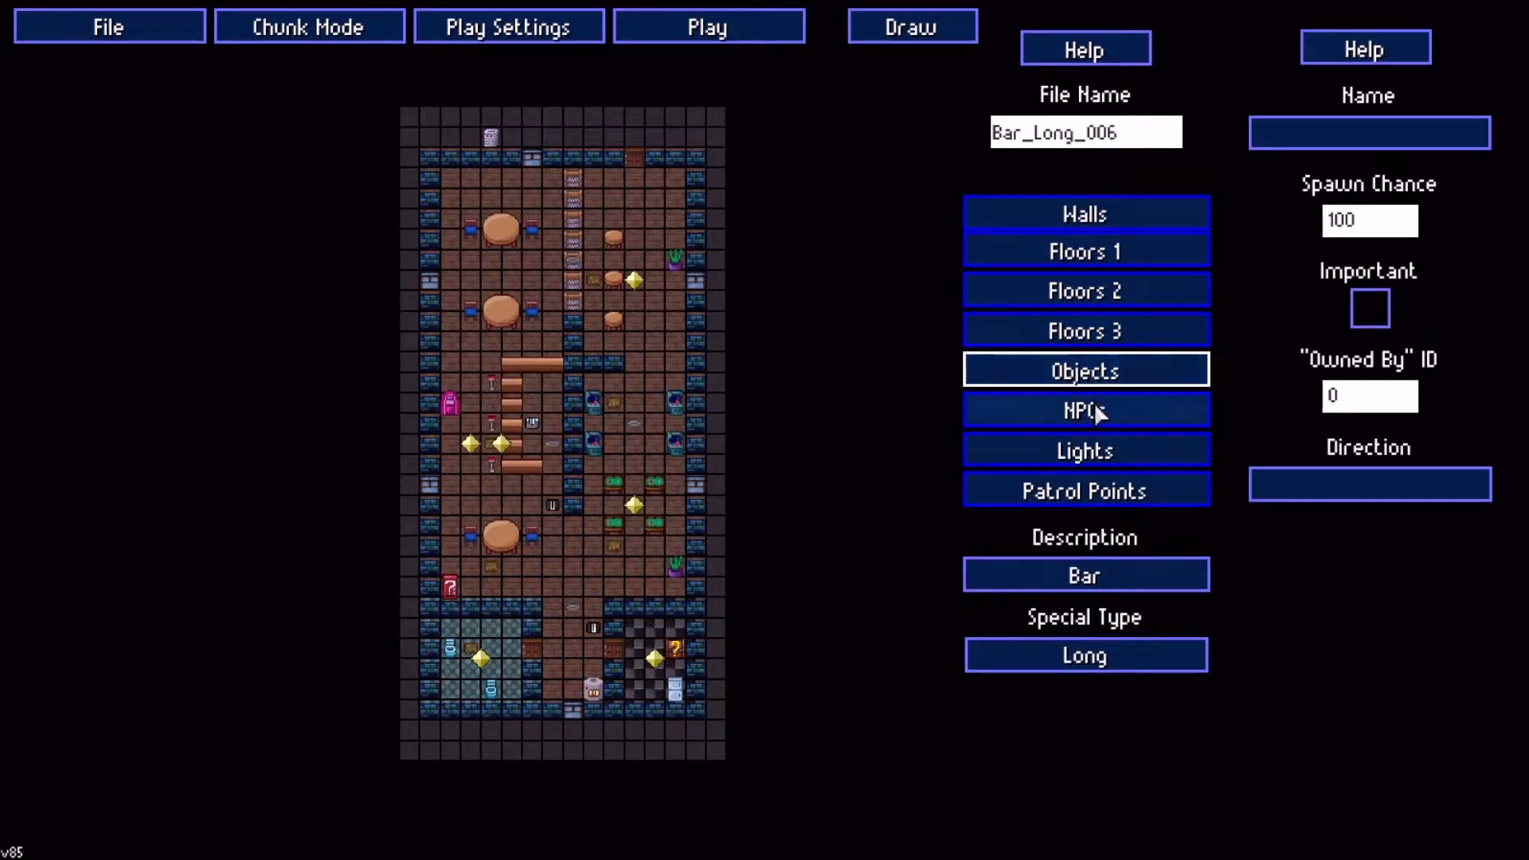
pyautogui.click(1094, 404)
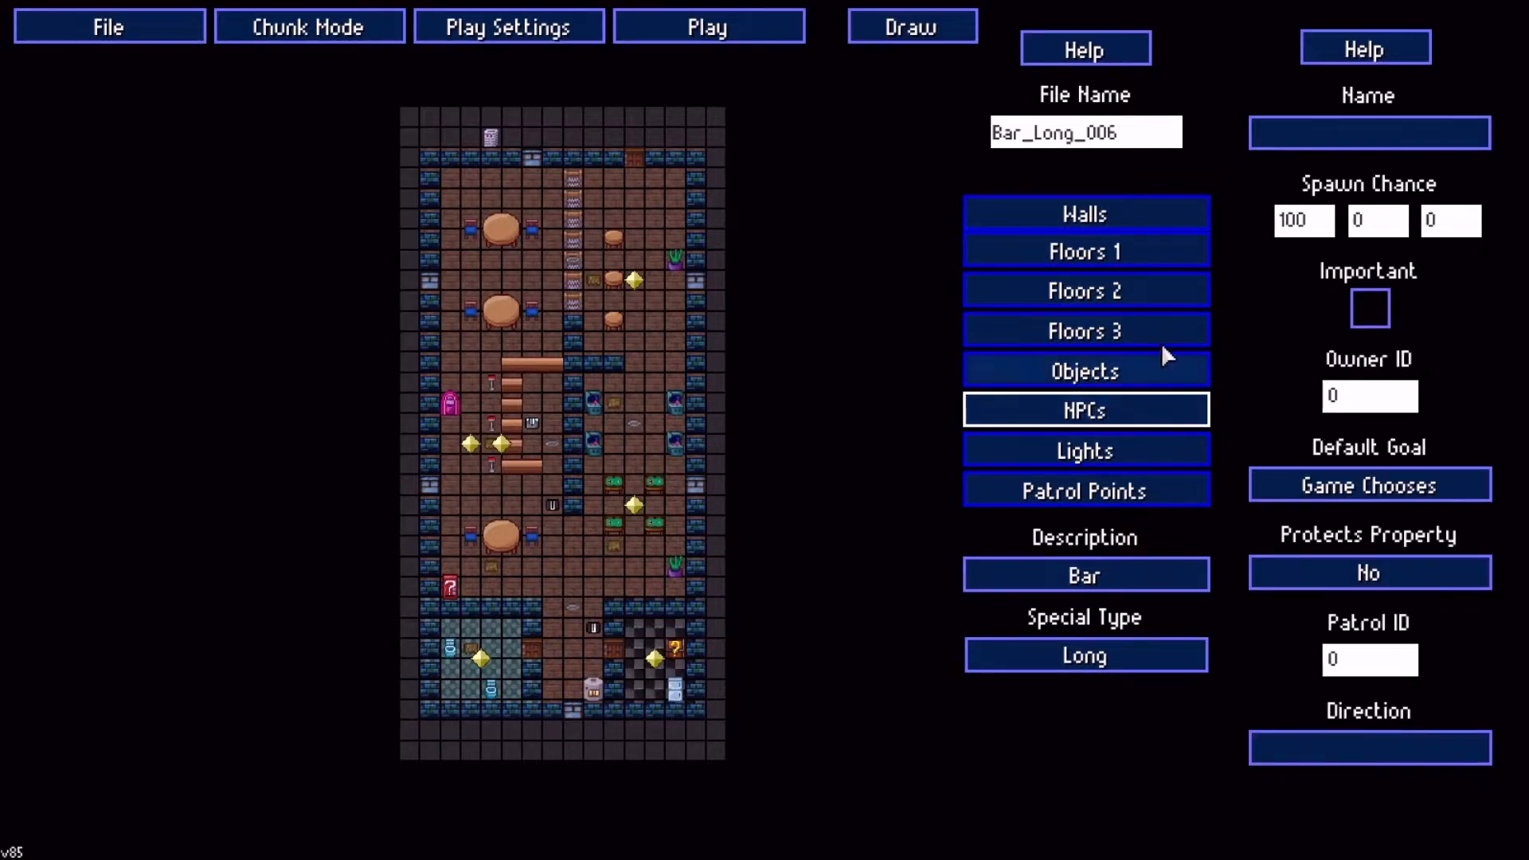
pyautogui.click(1364, 50)
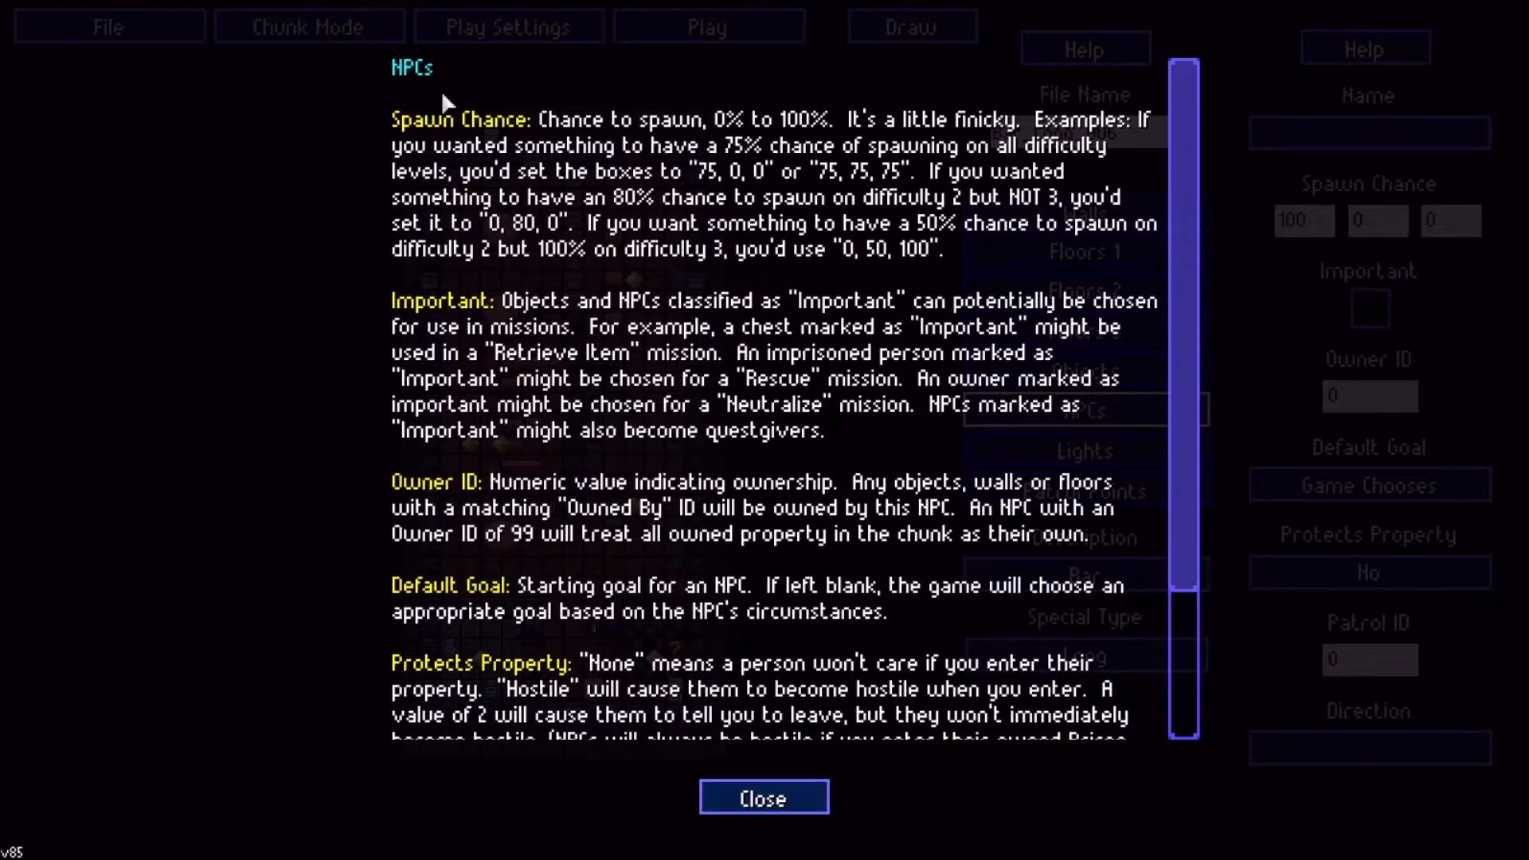
pyautogui.click(749, 800)
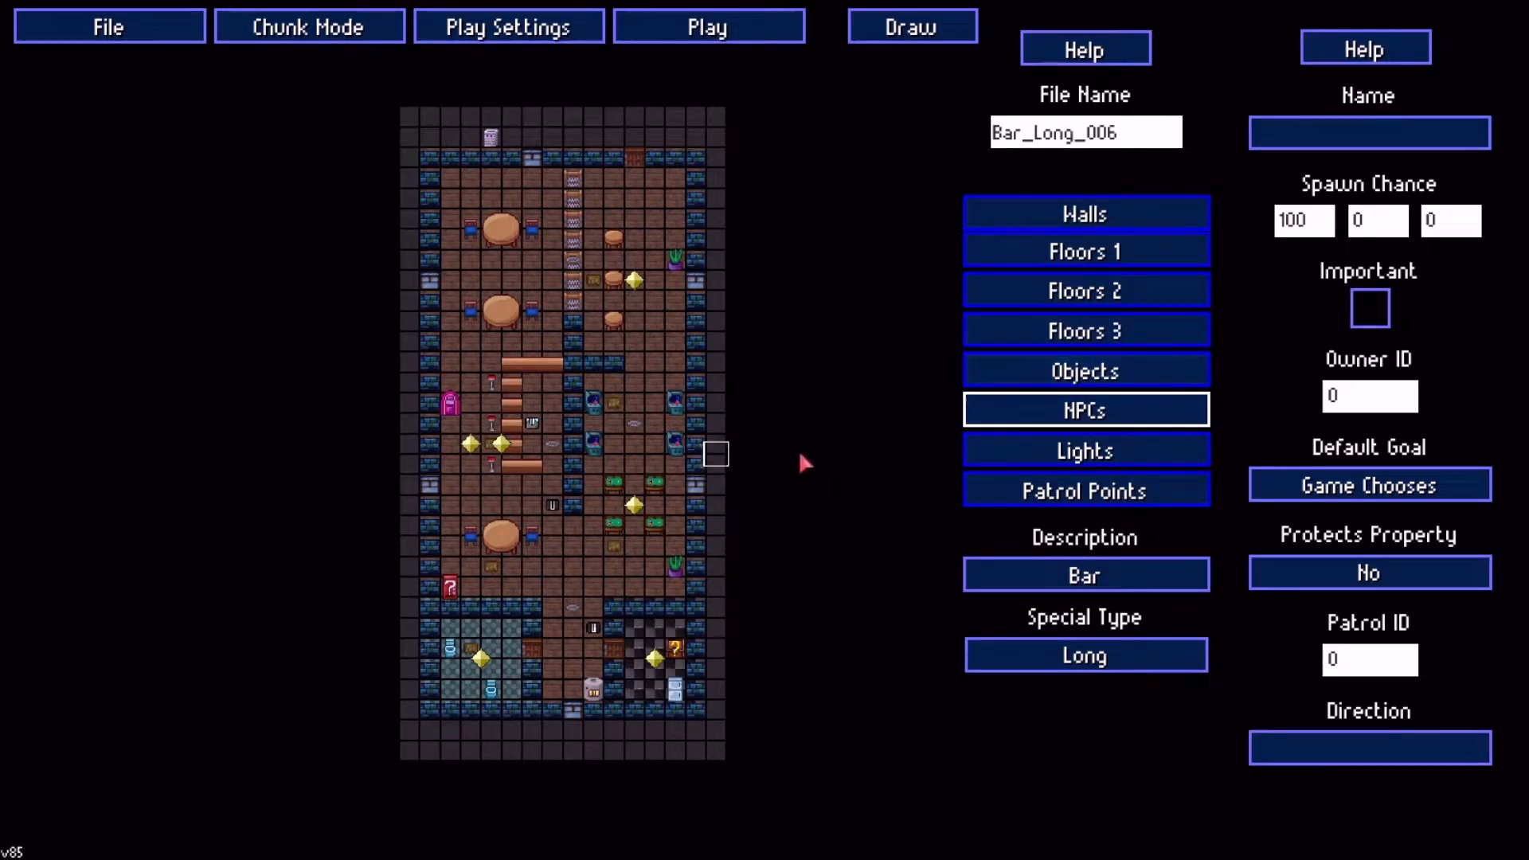
# Try to save the edited bar chunk under its original prefab name
pyautogui.click(123, 26)
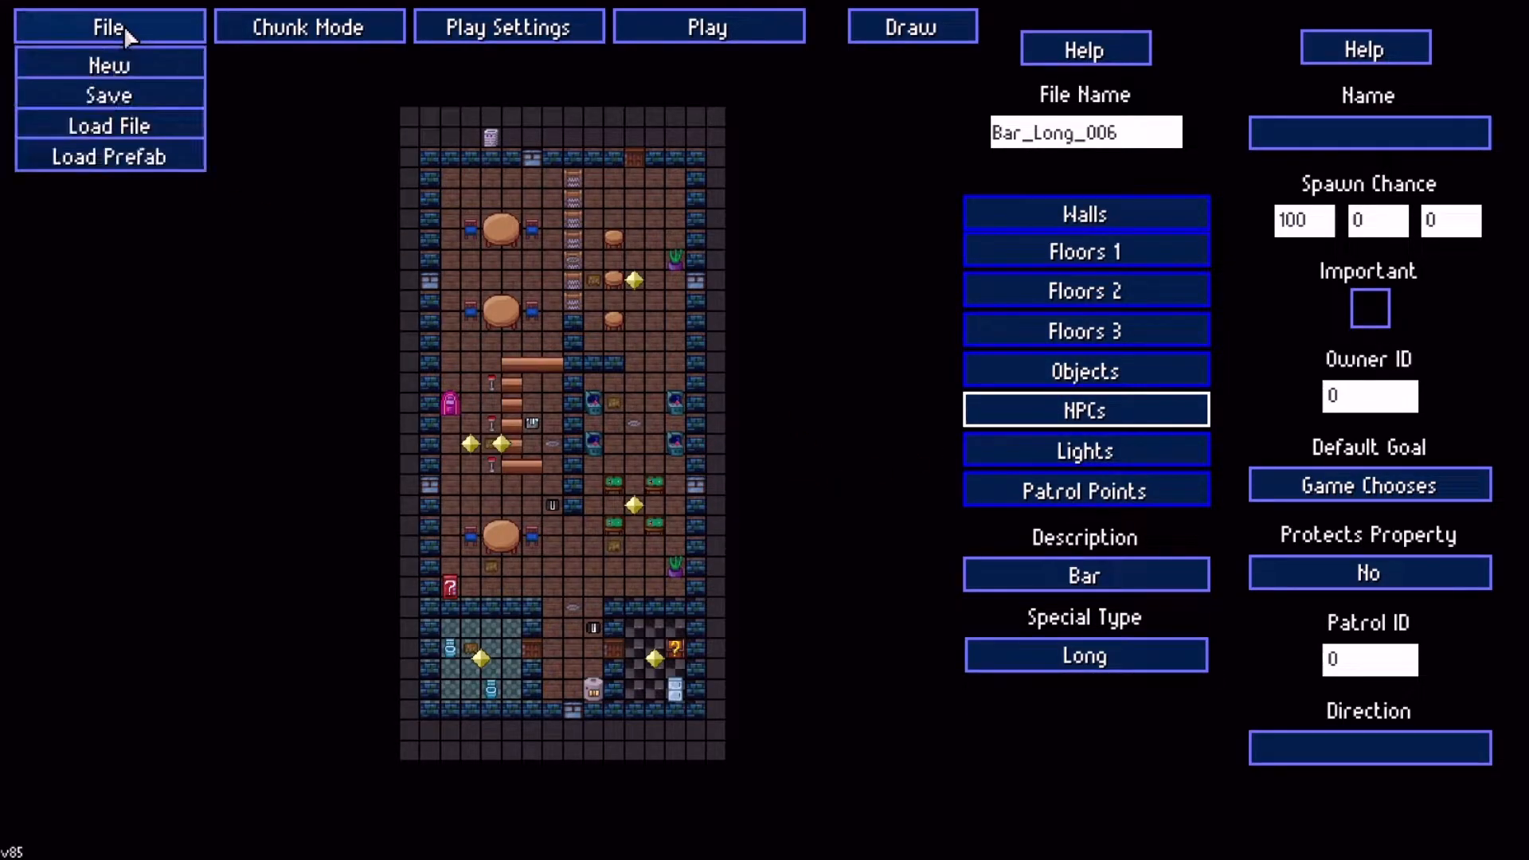
pyautogui.click(130, 102)
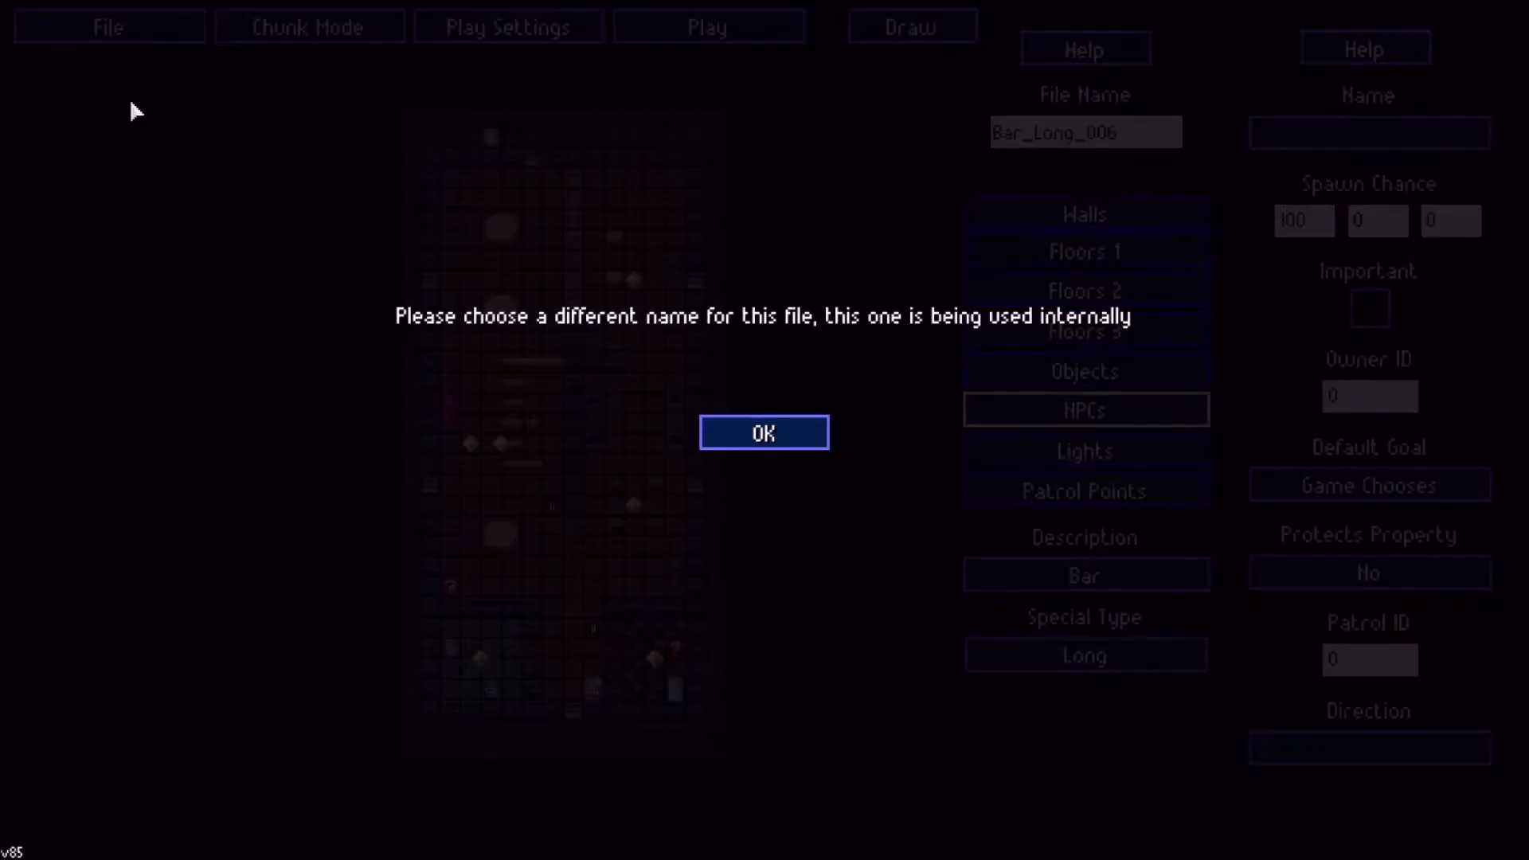
pyautogui.click(771, 445)
# Rename the chunk file to "New Bar" and save it, confirming the save location
pyautogui.click(1139, 142)
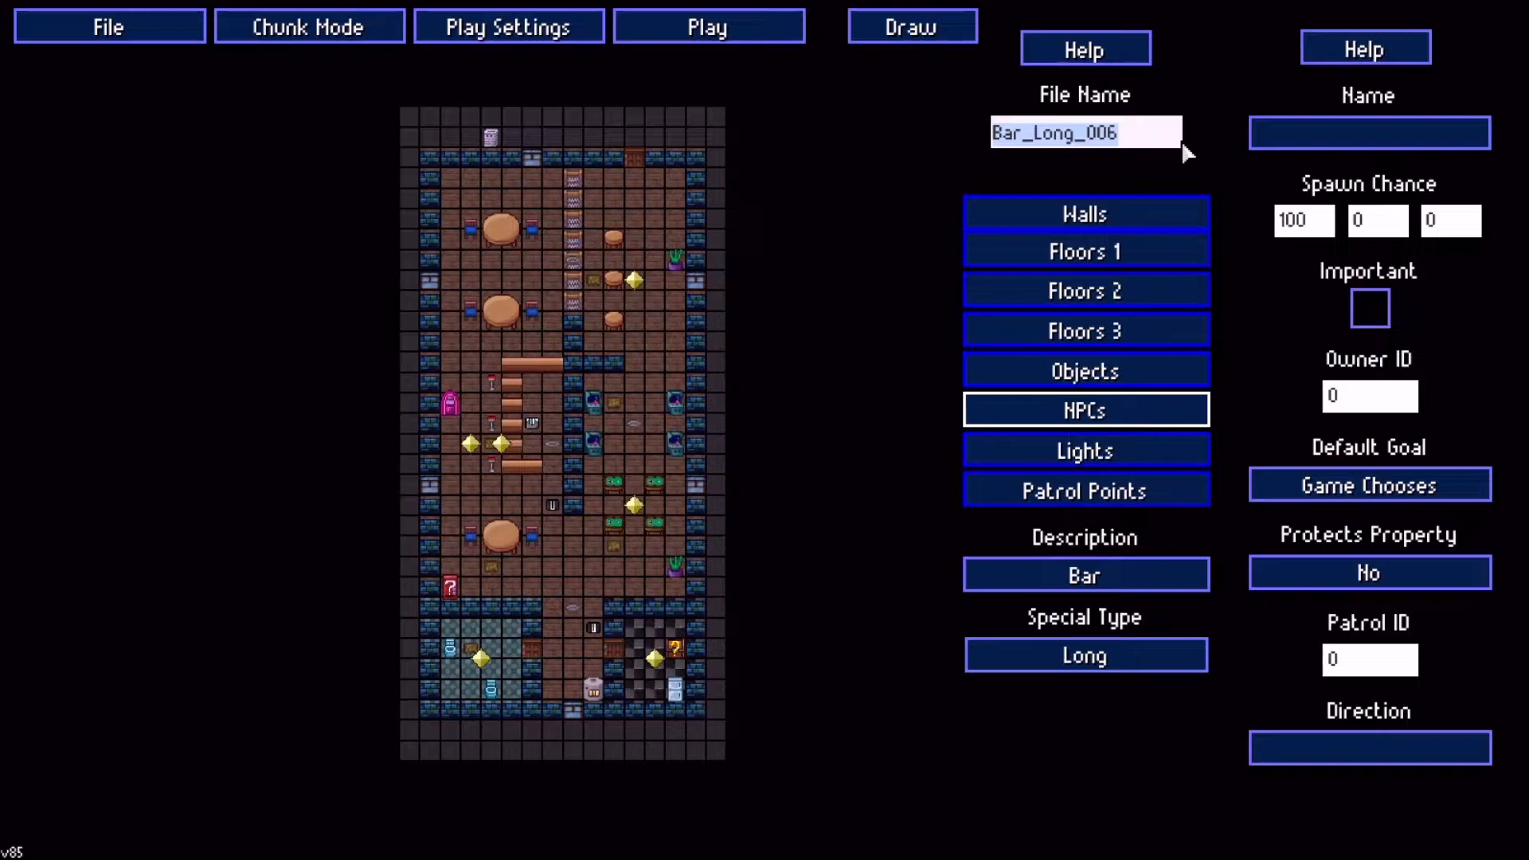
pyautogui.write('New Bar')
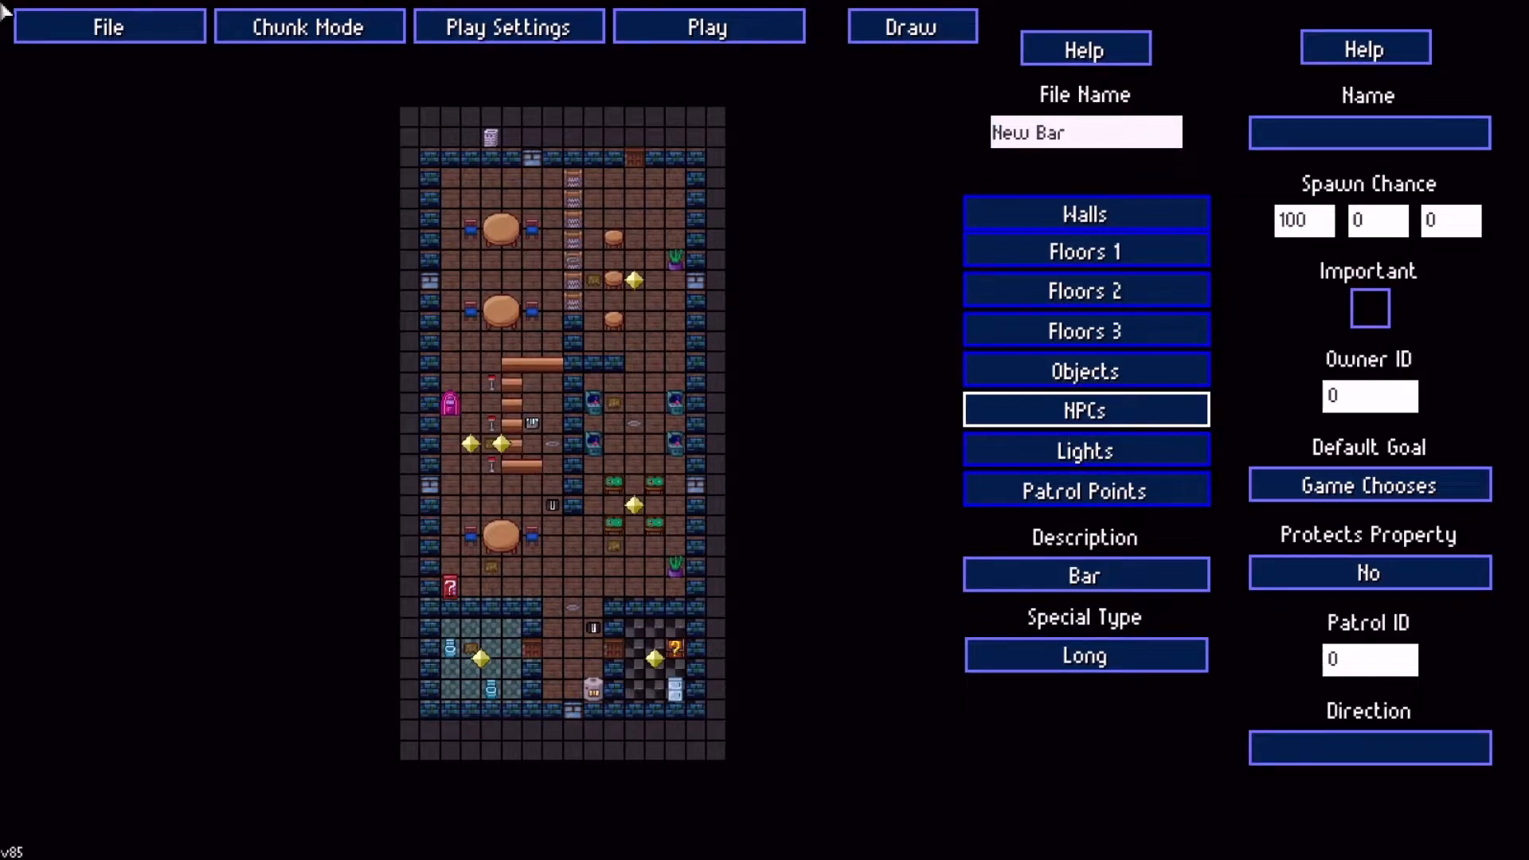
pyautogui.click(78, 24)
pyautogui.click(105, 91)
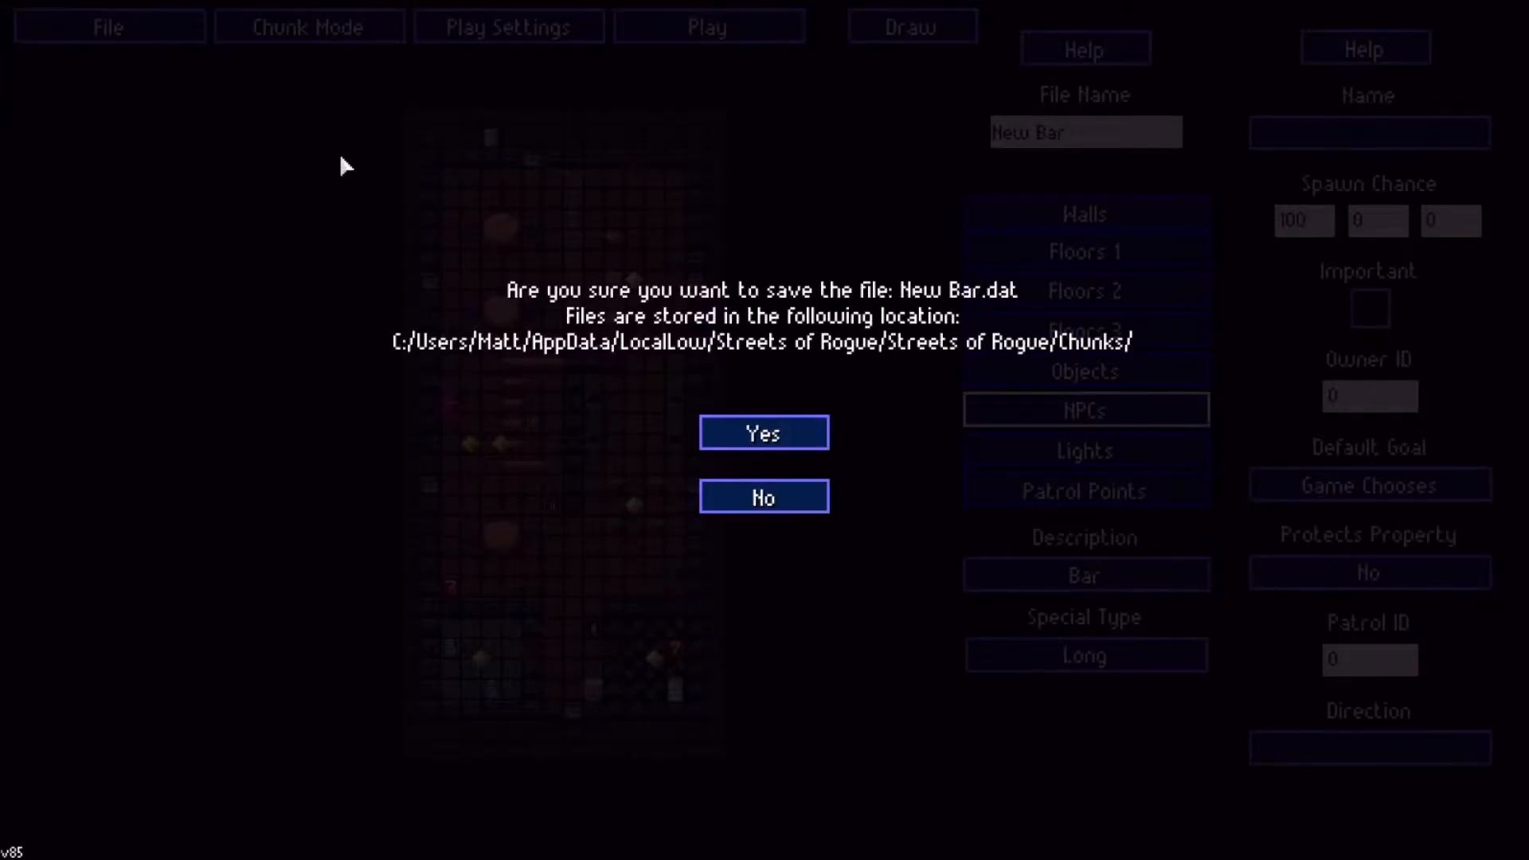
pyautogui.click(755, 437)
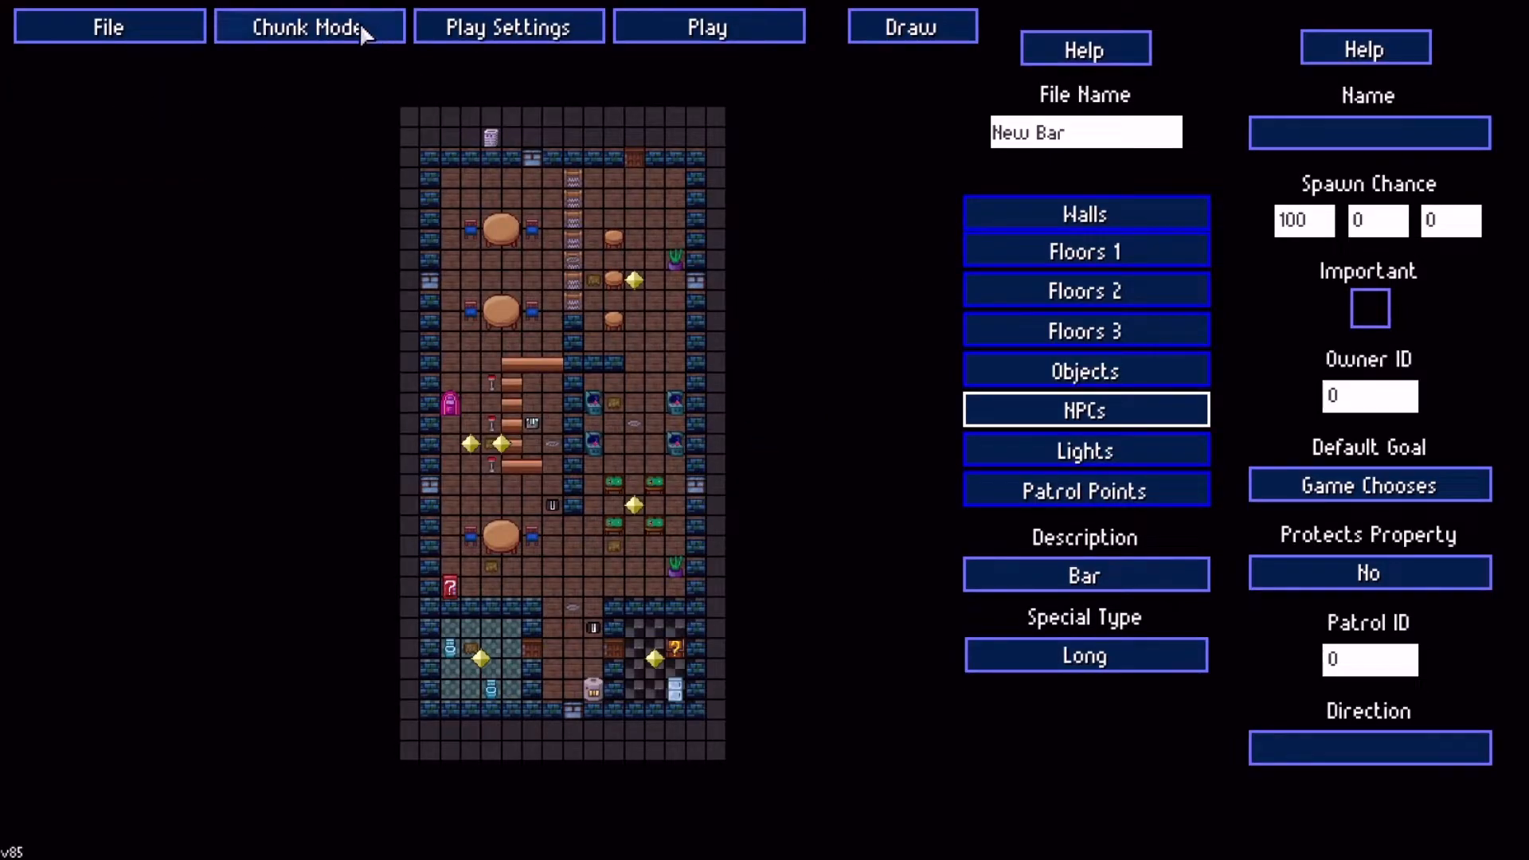
# Switch the editor from chunk editing to Levels mode and confirm leaving the chunk
pyautogui.click(325, 29)
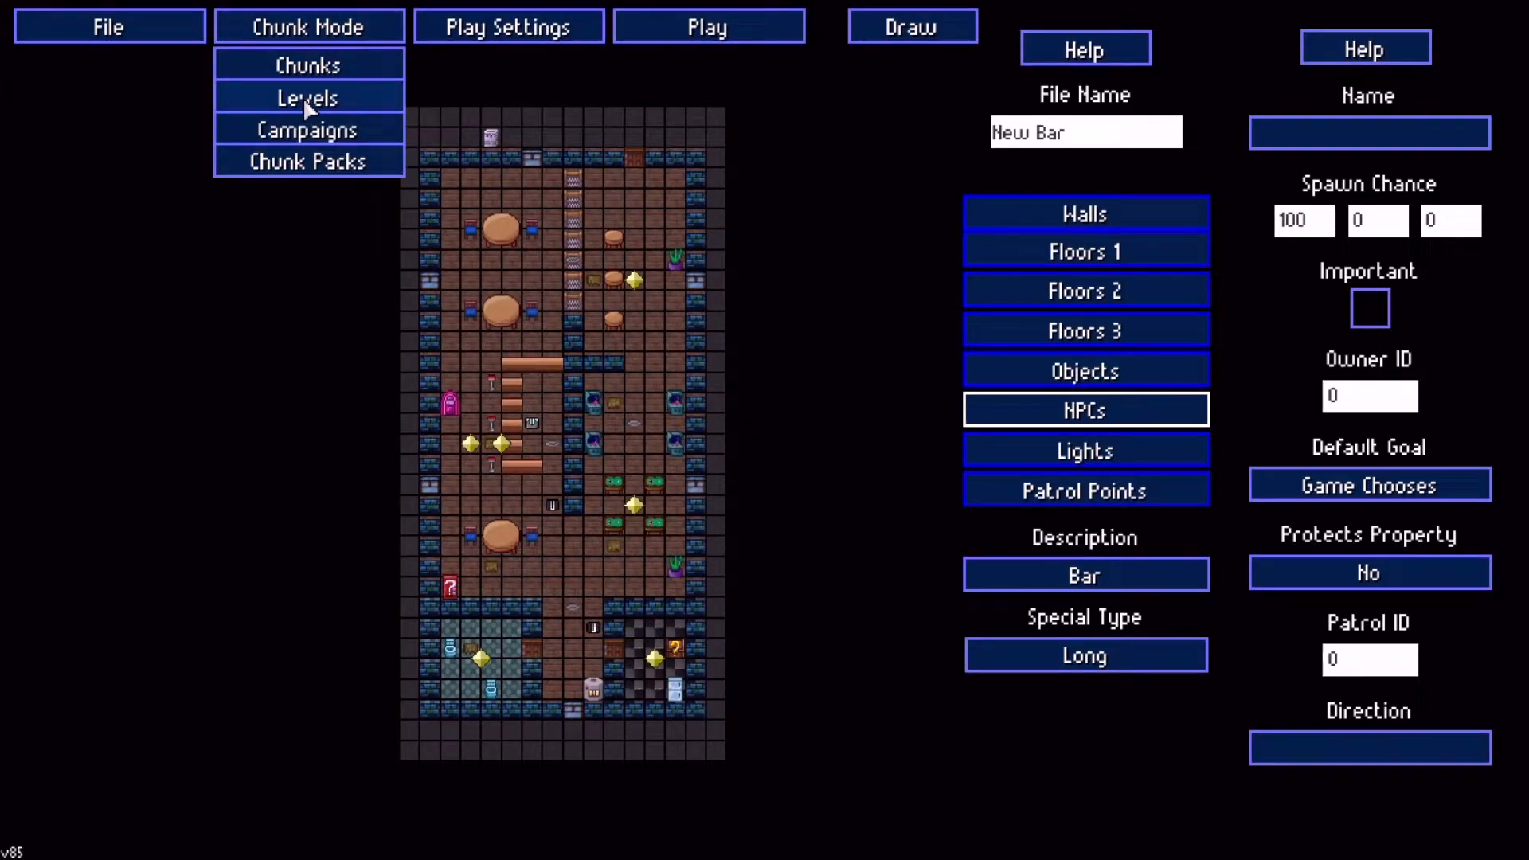
pyautogui.click(303, 97)
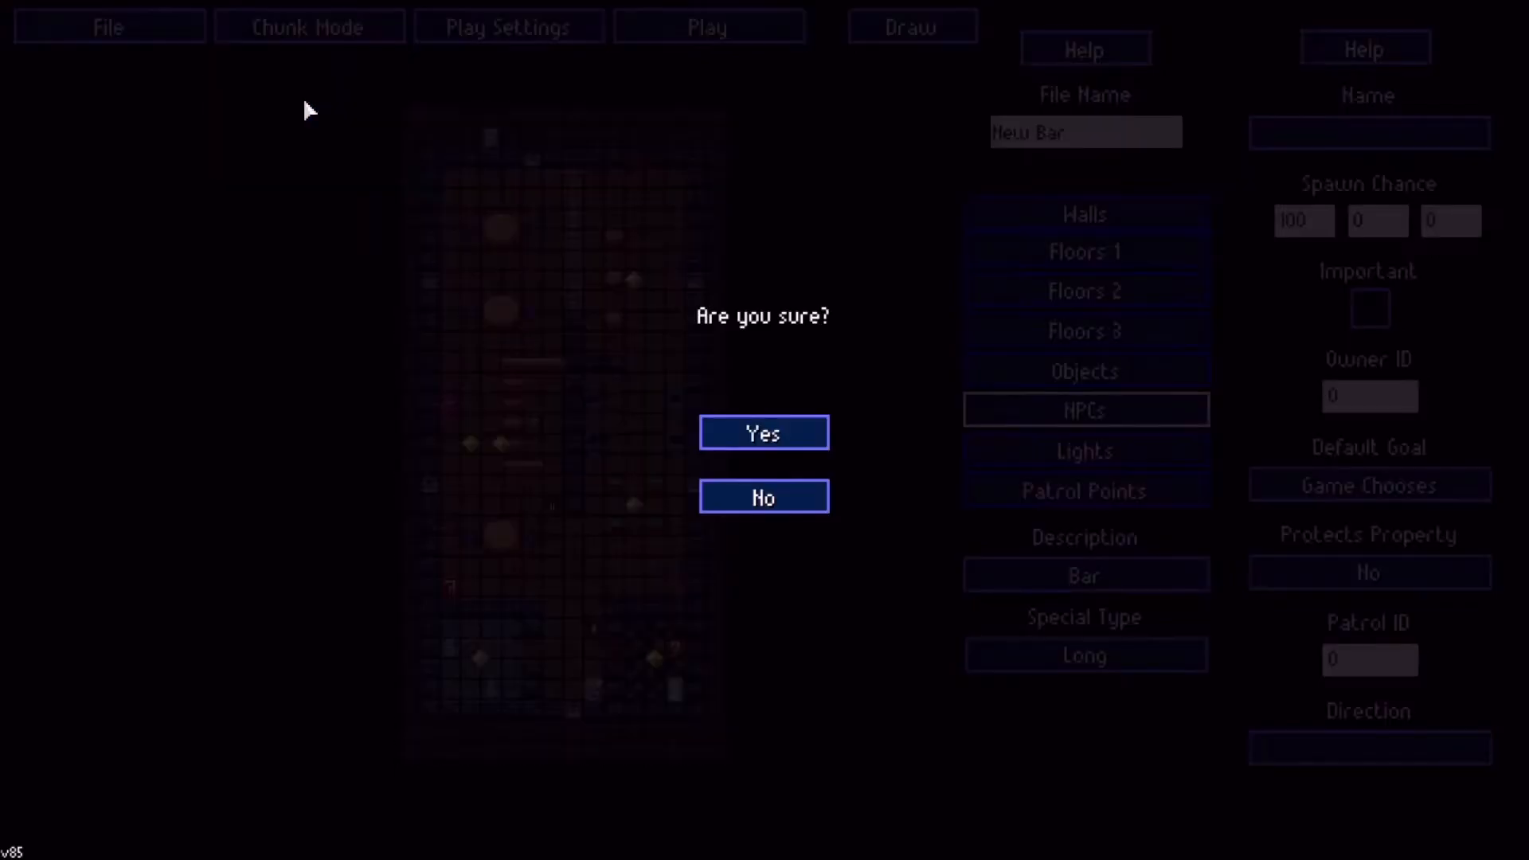
pyautogui.click(757, 435)
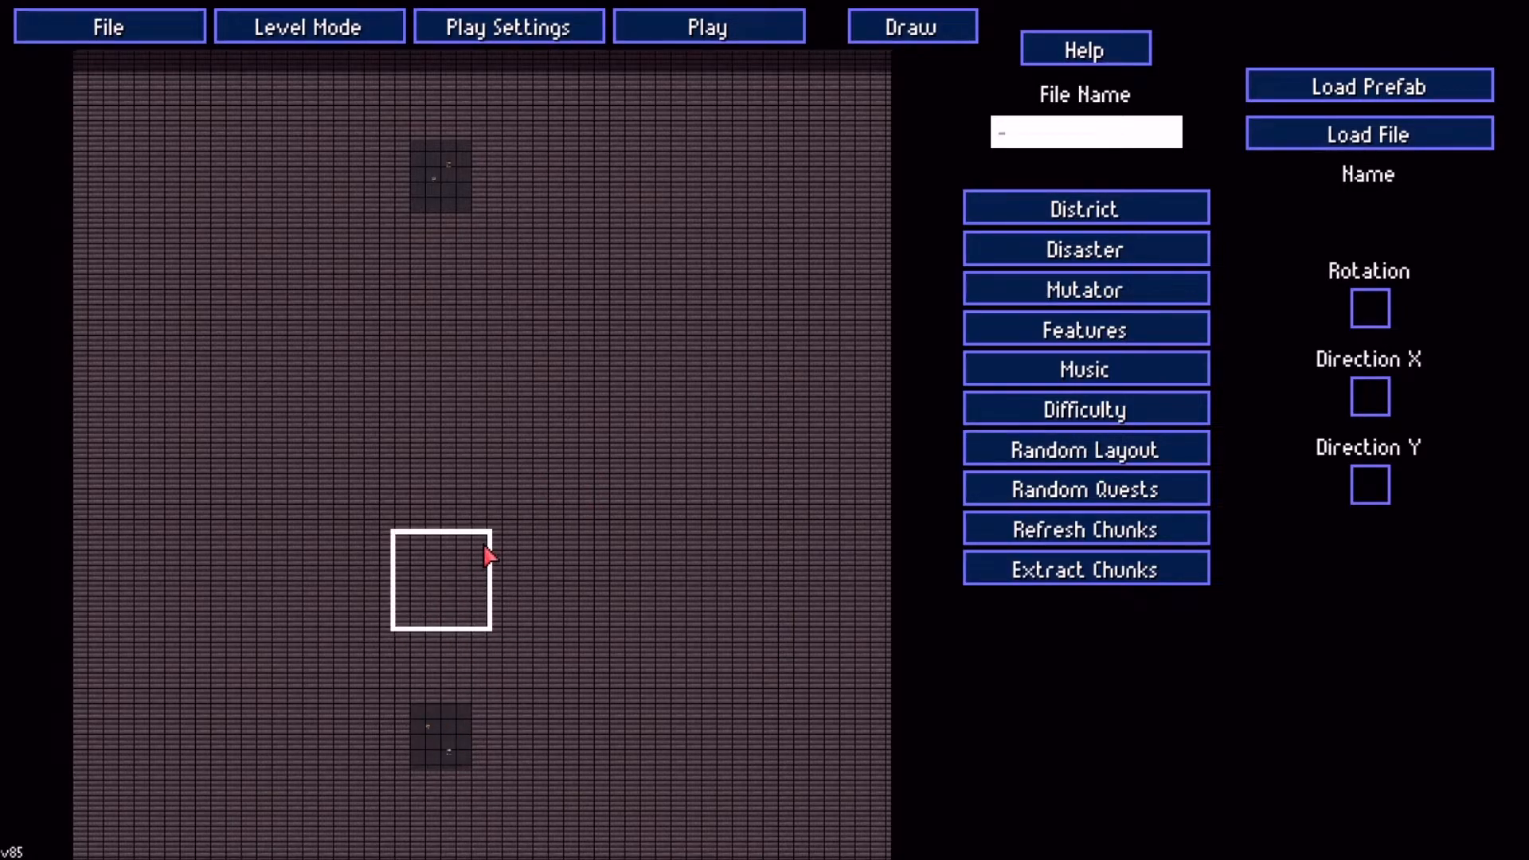
# Look at the prefab list without choosing one, and load the saved New Bar chunk file for placement in the level
pyautogui.click(1354, 89)
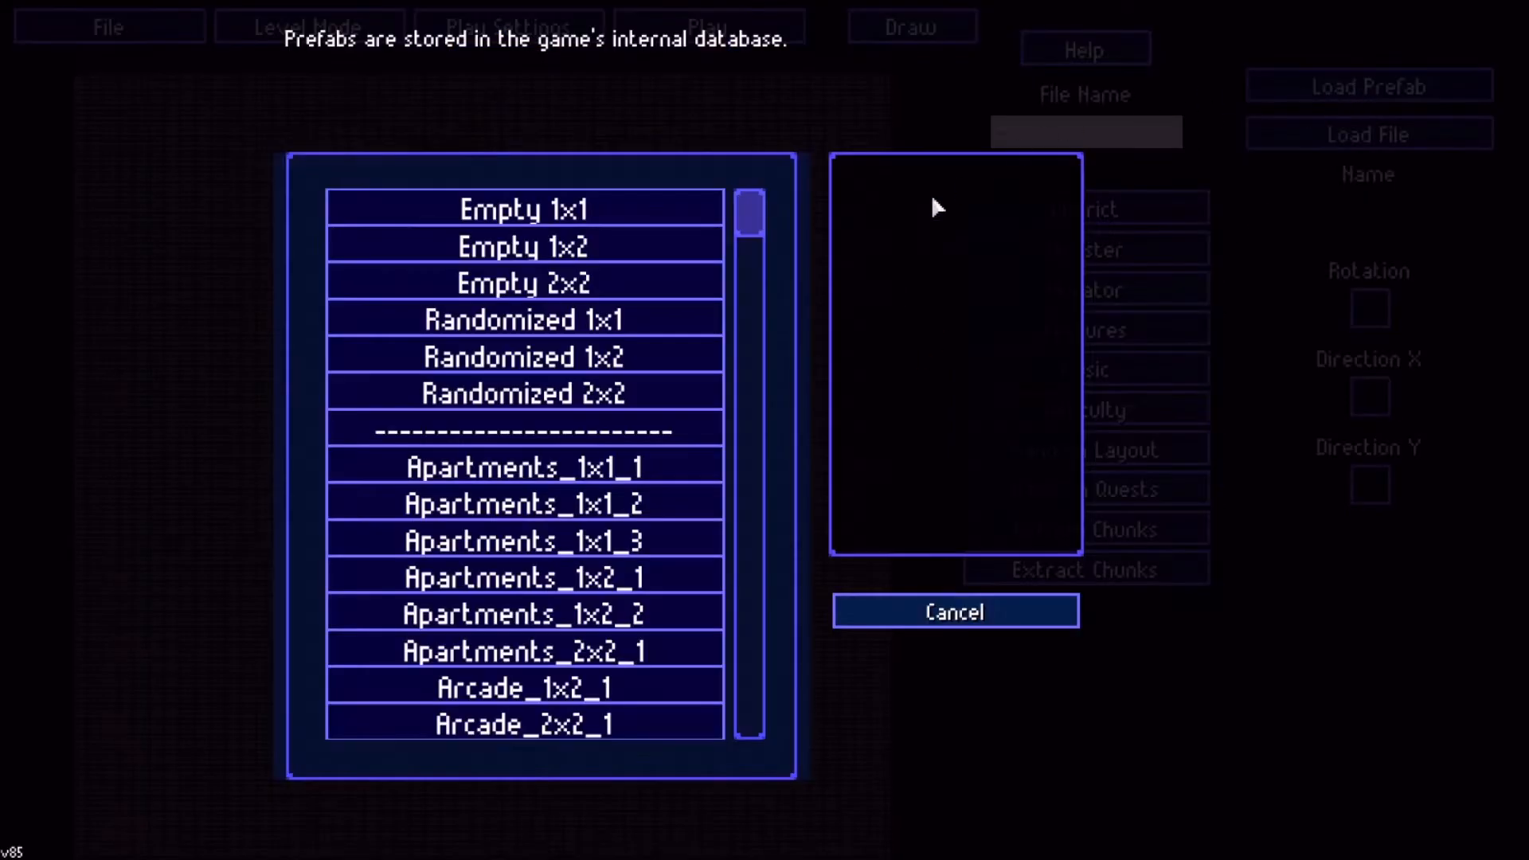
pyautogui.click(968, 620)
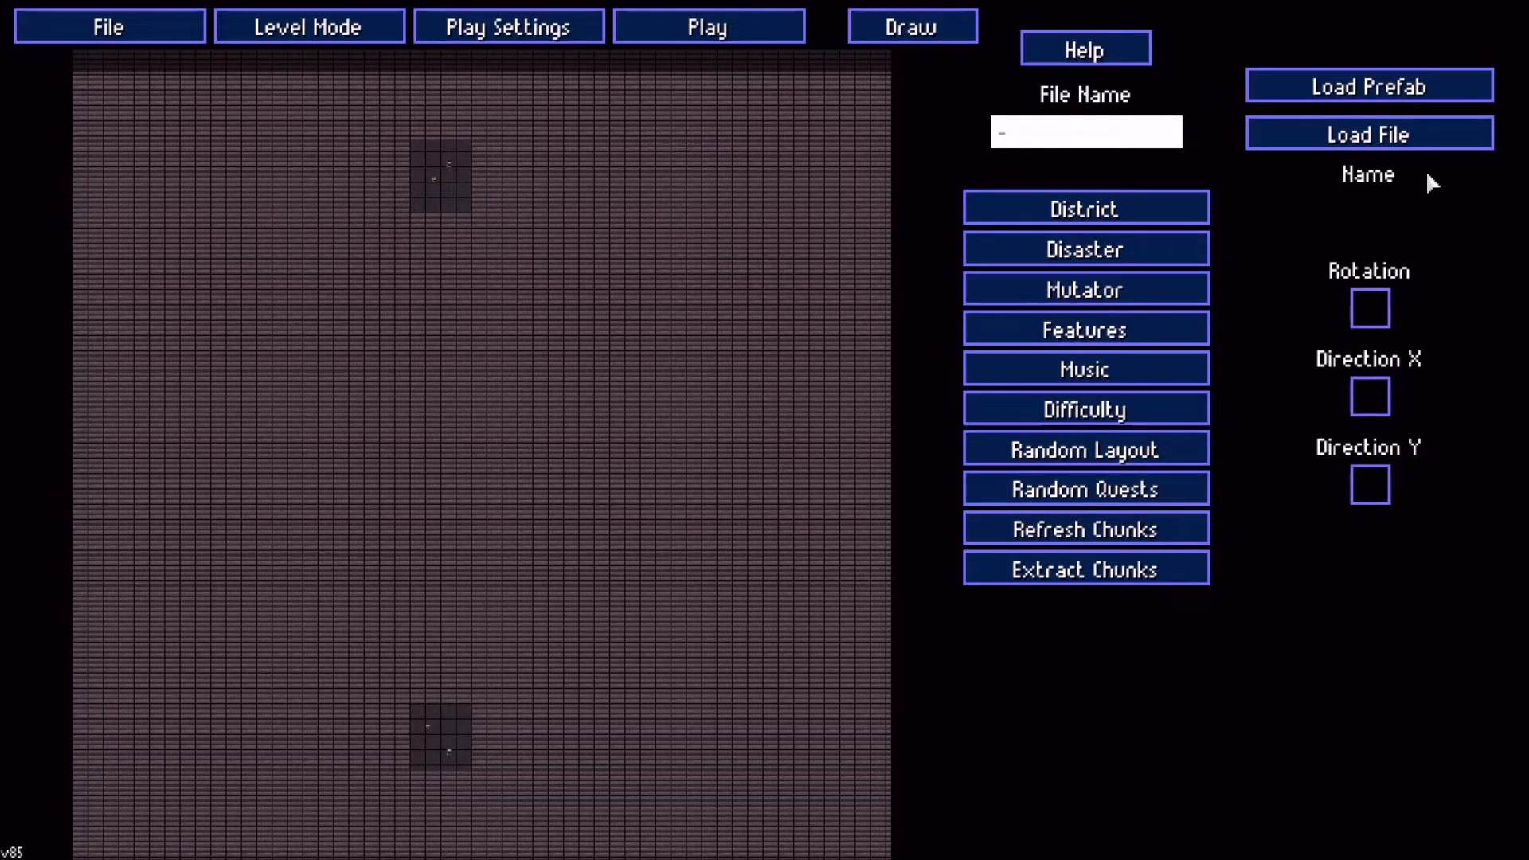
pyautogui.click(1379, 133)
pyautogui.moveTo(758, 287); pyautogui.dragTo(745, 478)
pyautogui.click(580, 501)
pyautogui.click(575, 510)
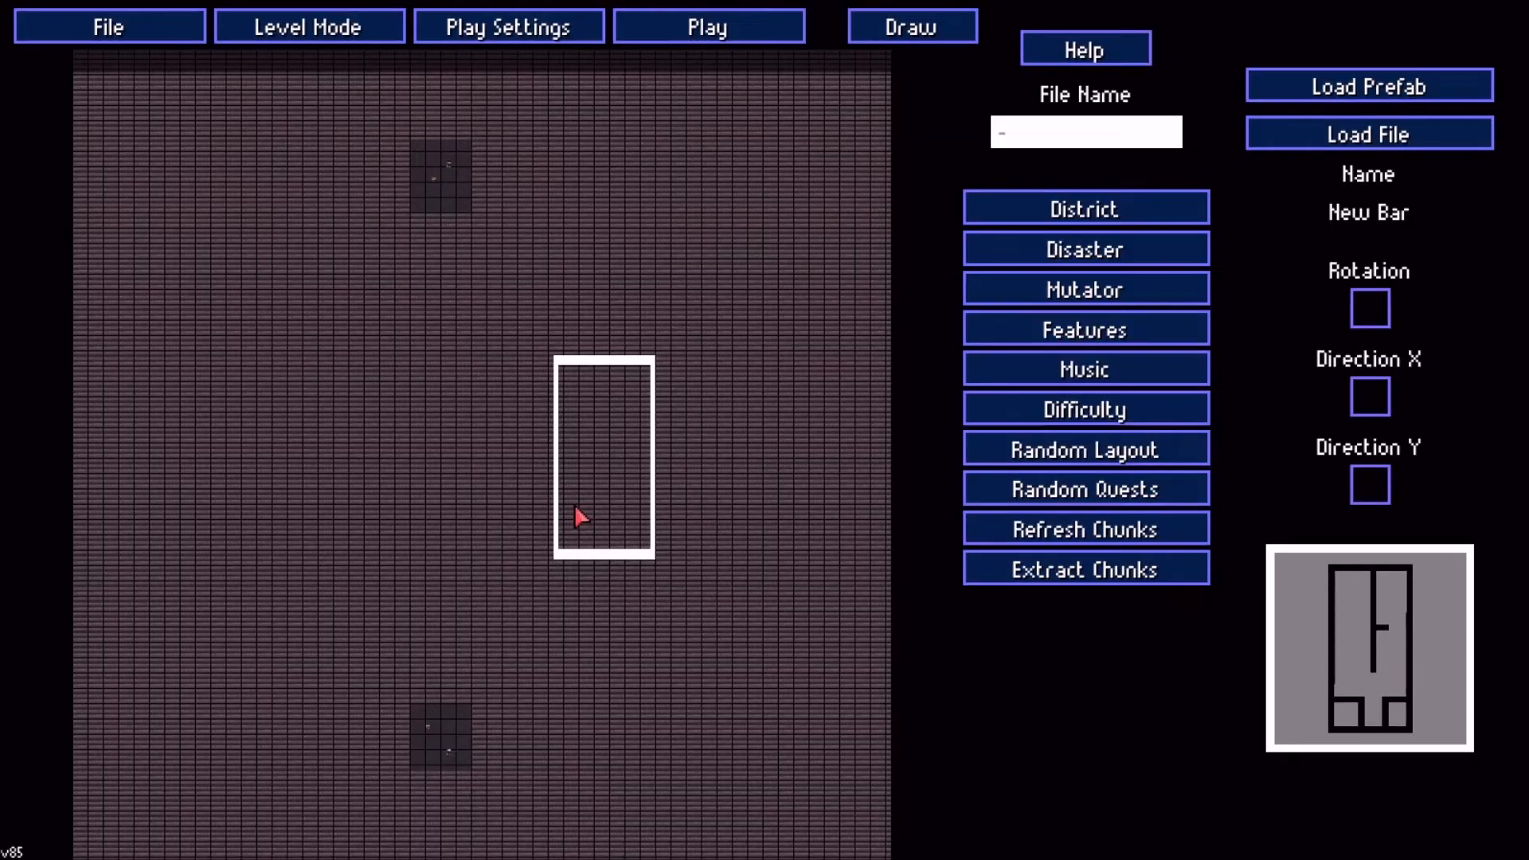
# Enable Rotation, Direction X and Direction Y for the New Bar chunk so it lies horizontally and is flipped both ways
pyautogui.click(1371, 308)
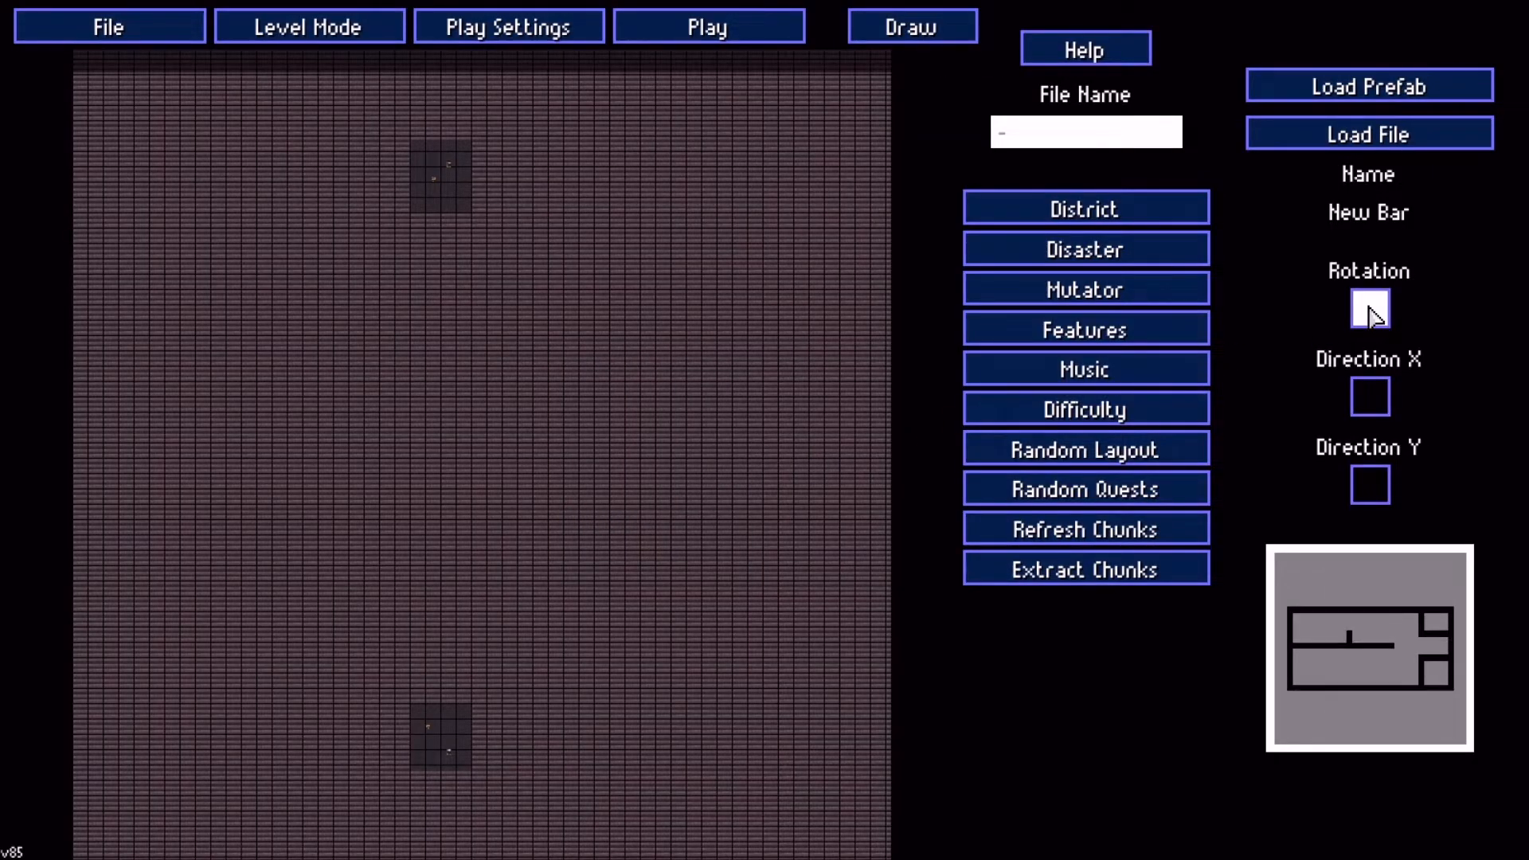
pyautogui.click(1374, 404)
pyautogui.click(1379, 486)
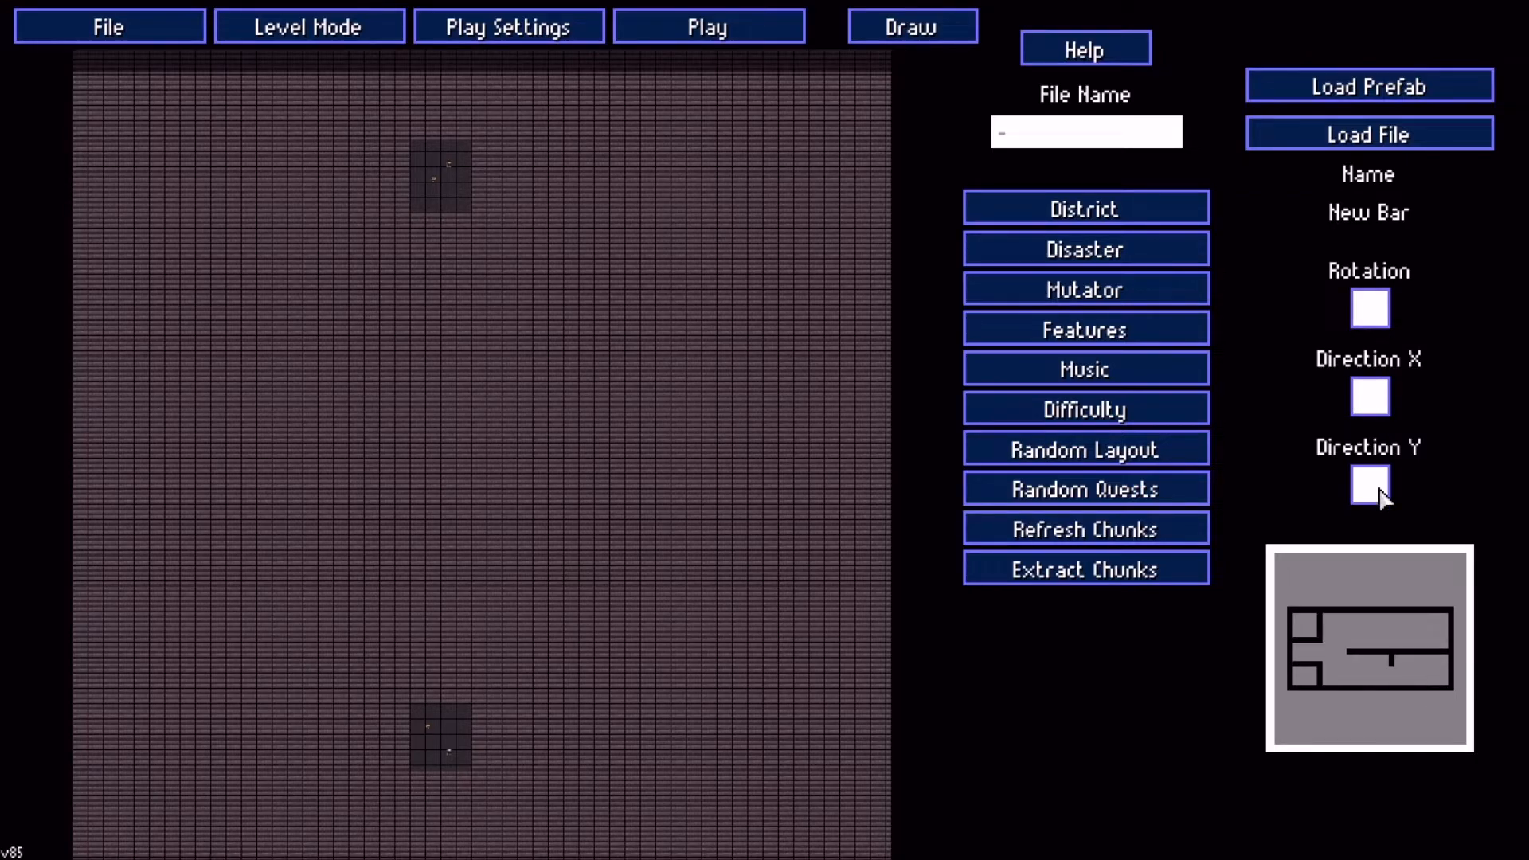
pyautogui.click(1372, 311)
pyautogui.click(1371, 311)
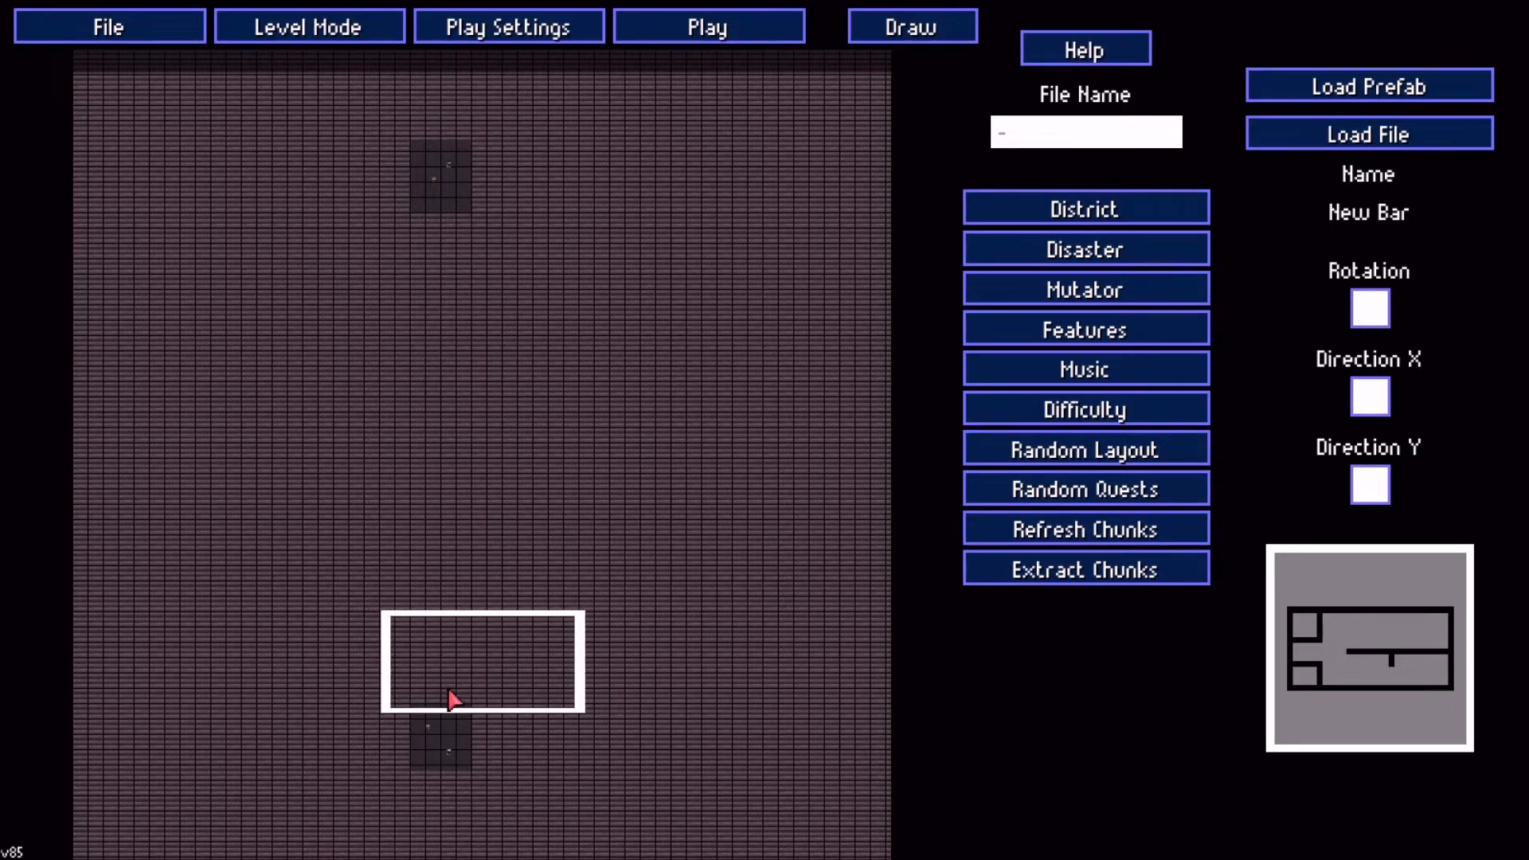
# Check Draw mode briefly, return to chunk selection and place the horizontal New Bar directly above the level's southern start area
pyautogui.click(892, 38)
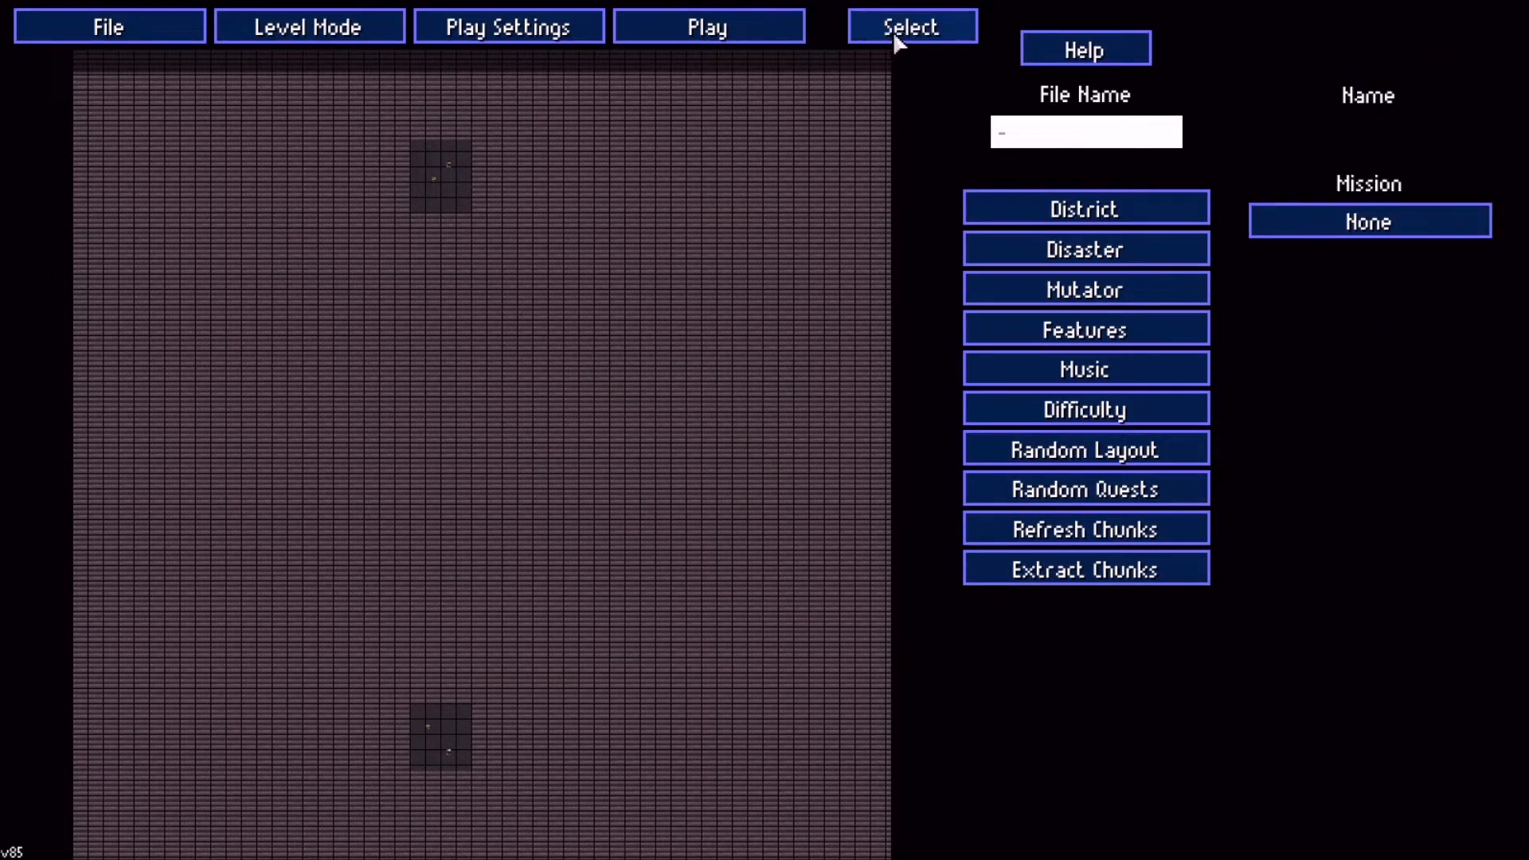
pyautogui.click(898, 32)
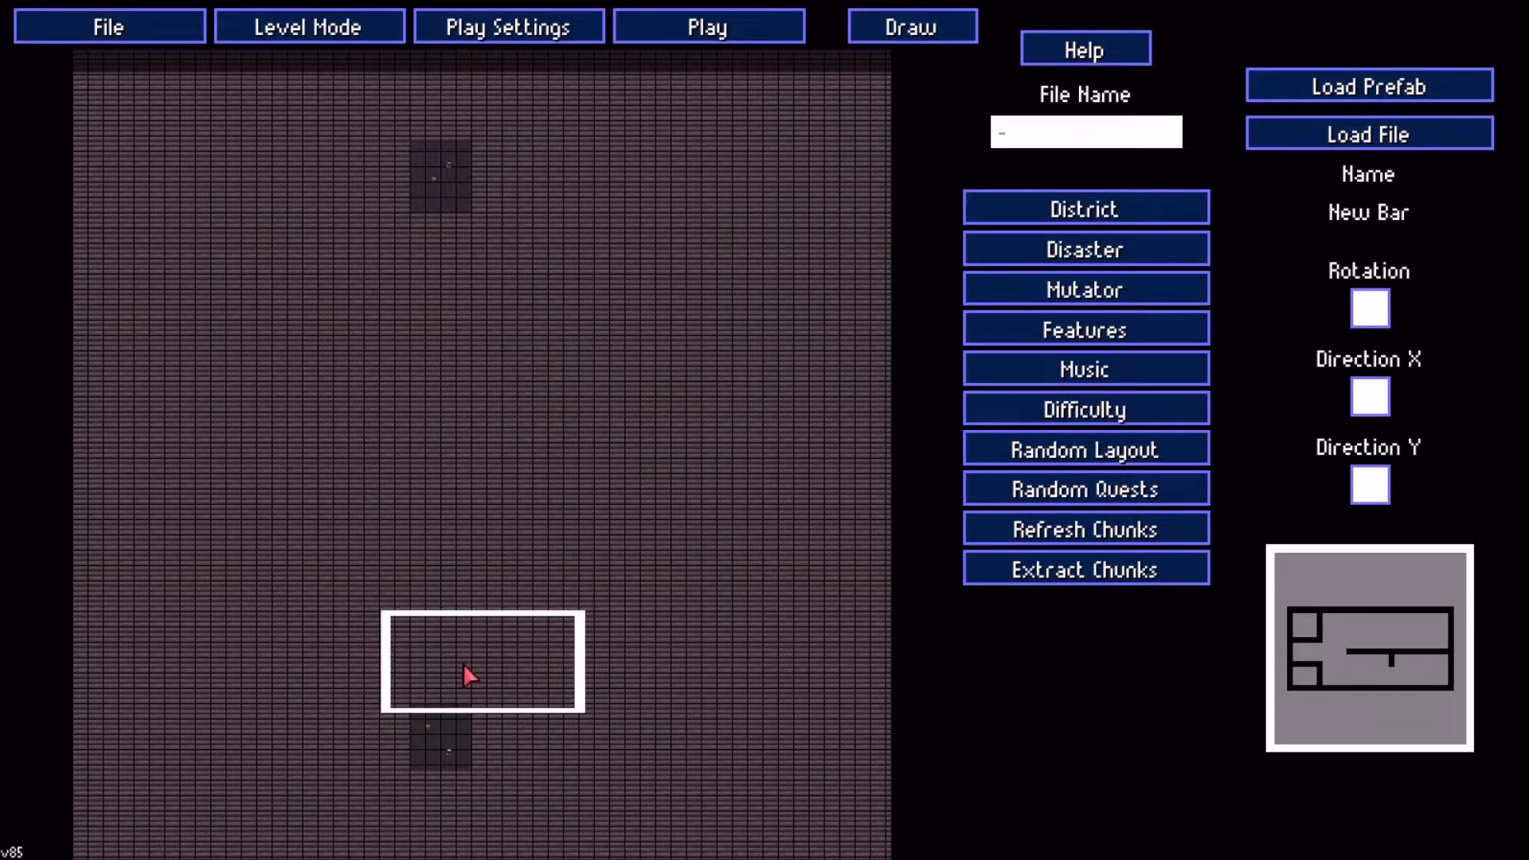
pyautogui.click(455, 686)
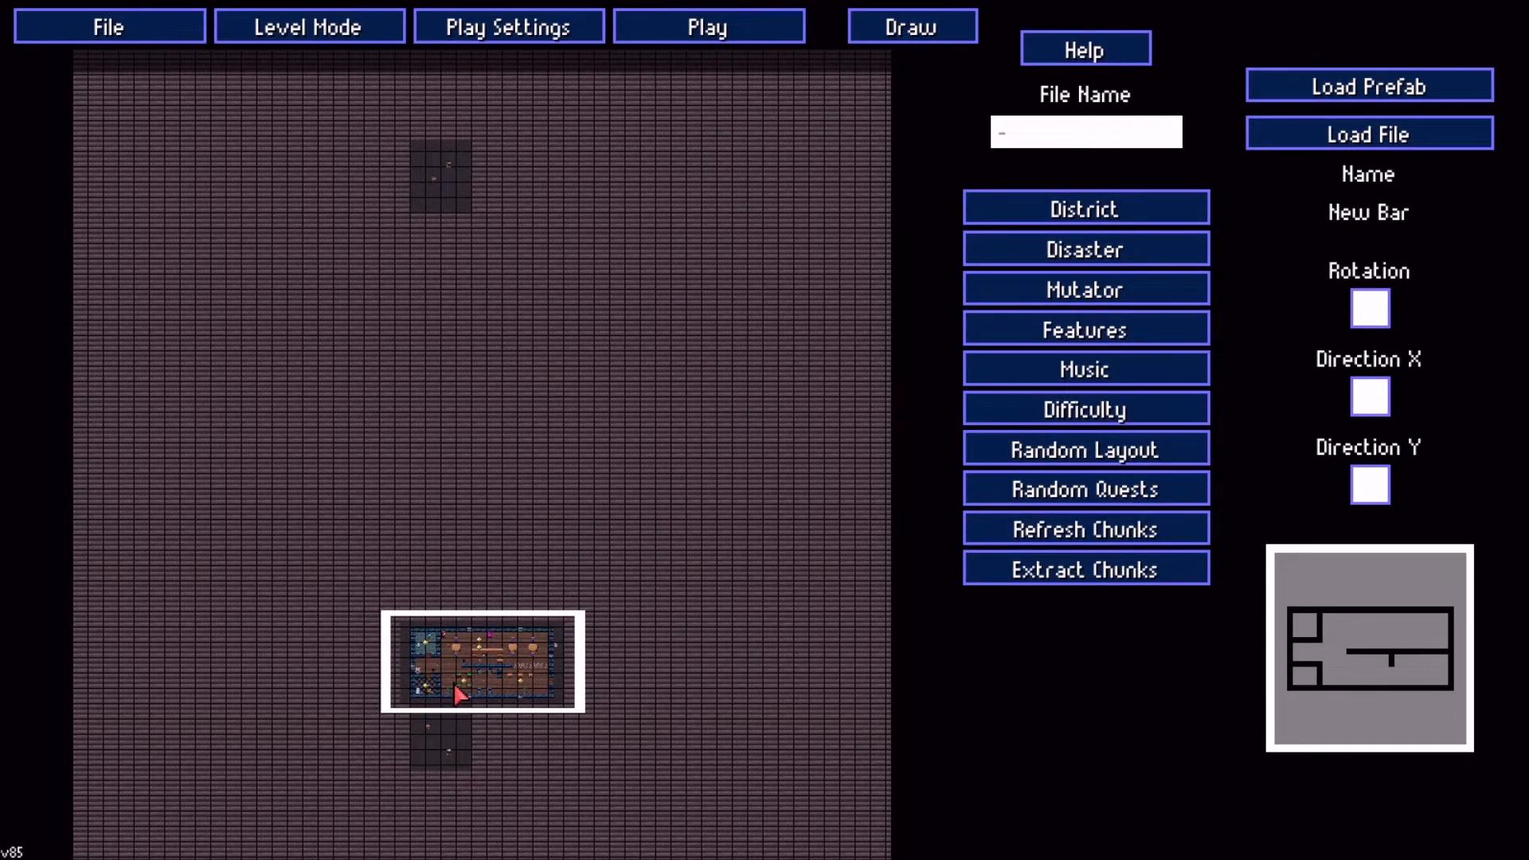
# Inspect the placed bar up close and add two more horizontal New Bar chunks north of it in a staggered stack
pyautogui.scroll(5, 438, 700)
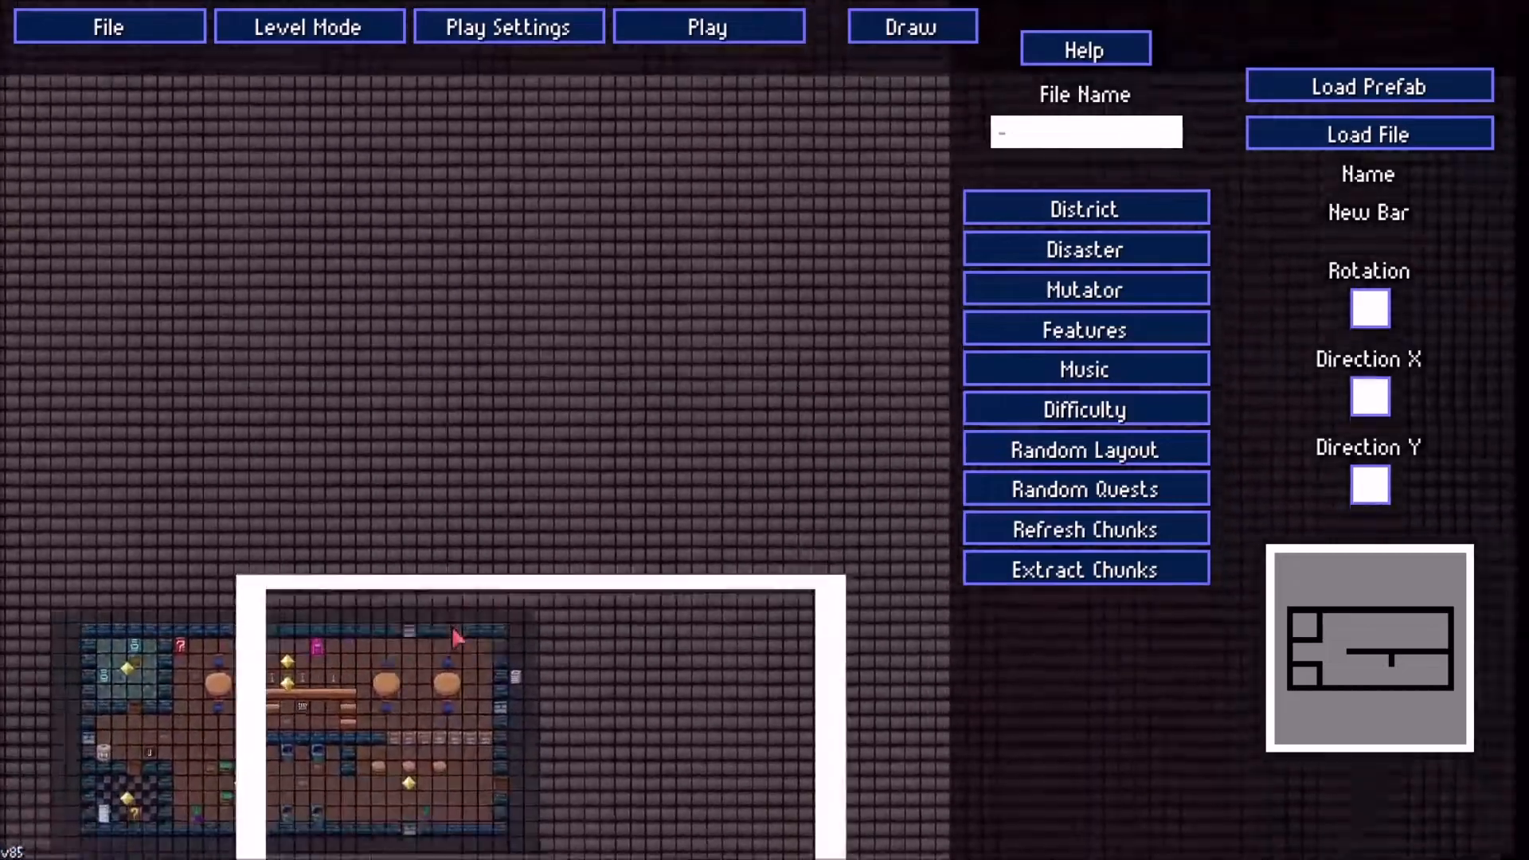
pyautogui.scroll(3, 547, 561)
pyautogui.press('d')
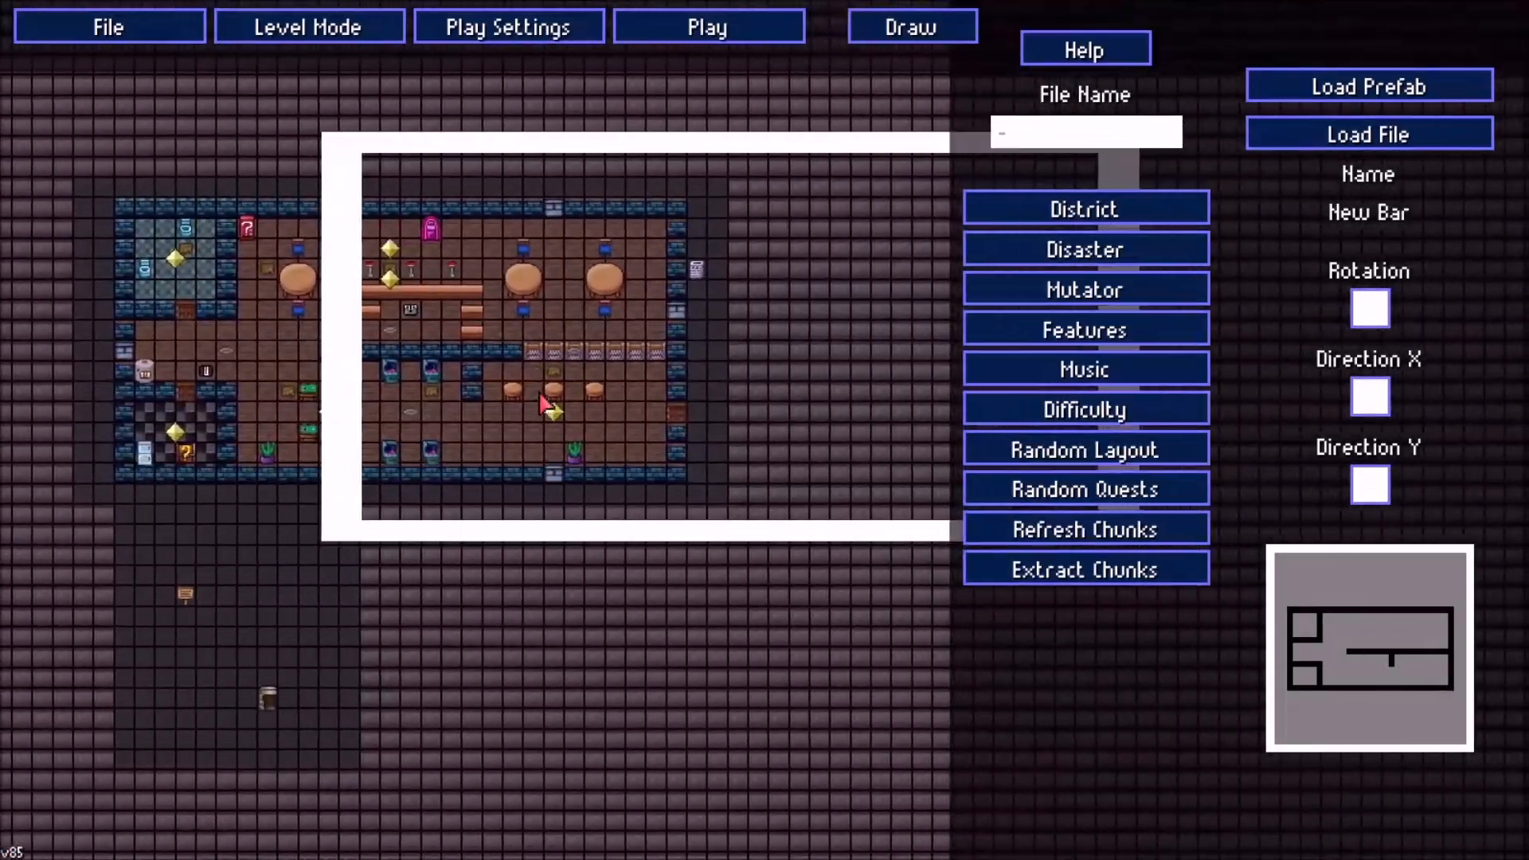
pyautogui.press('w')
pyautogui.press('w')
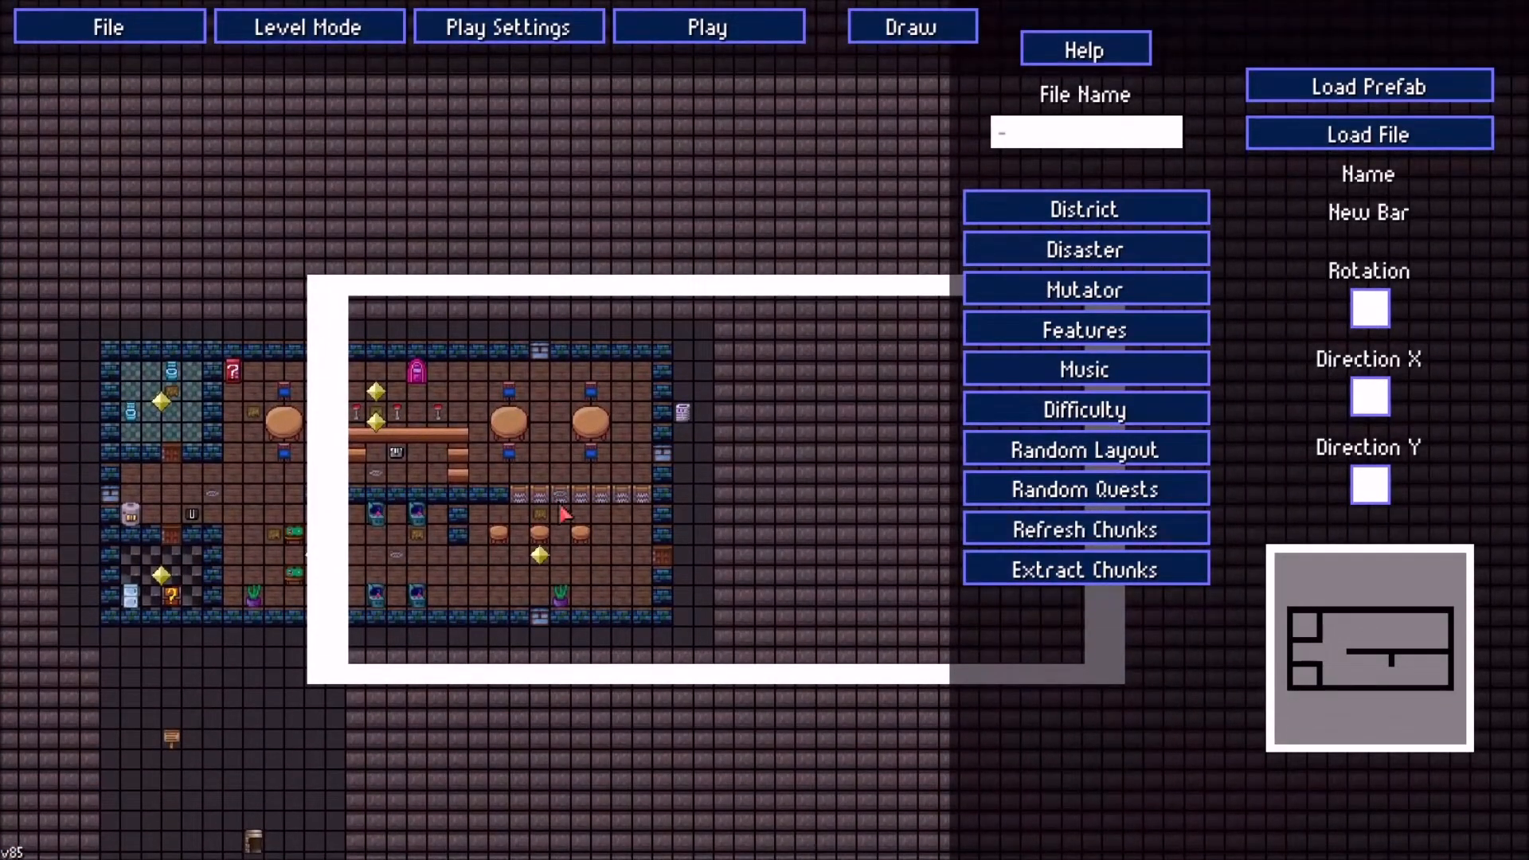
pyautogui.scroll(-6, 569, 494)
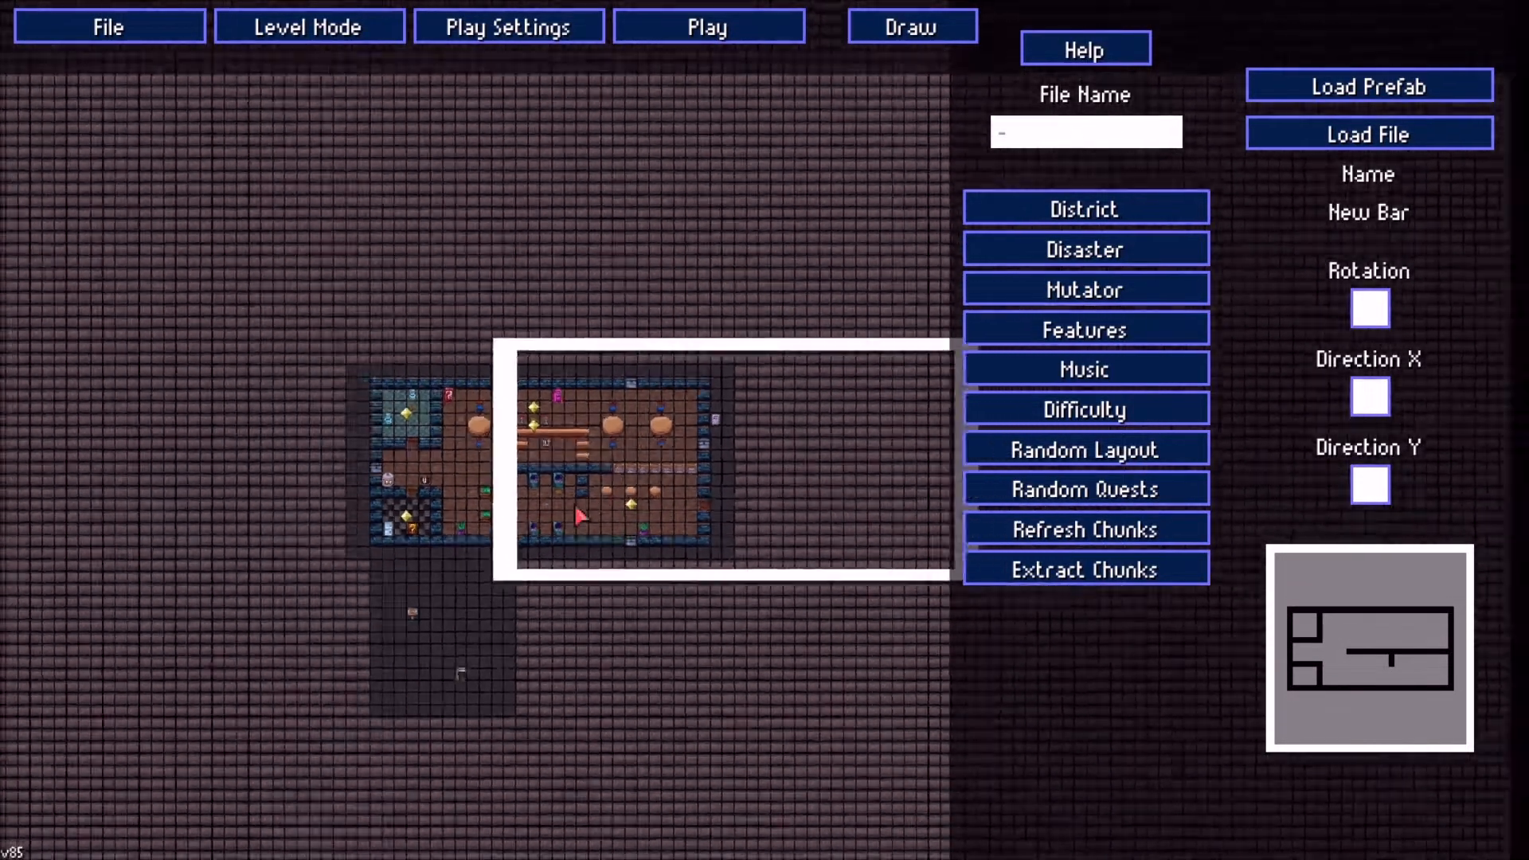
pyautogui.click(564, 464)
pyautogui.press('w')
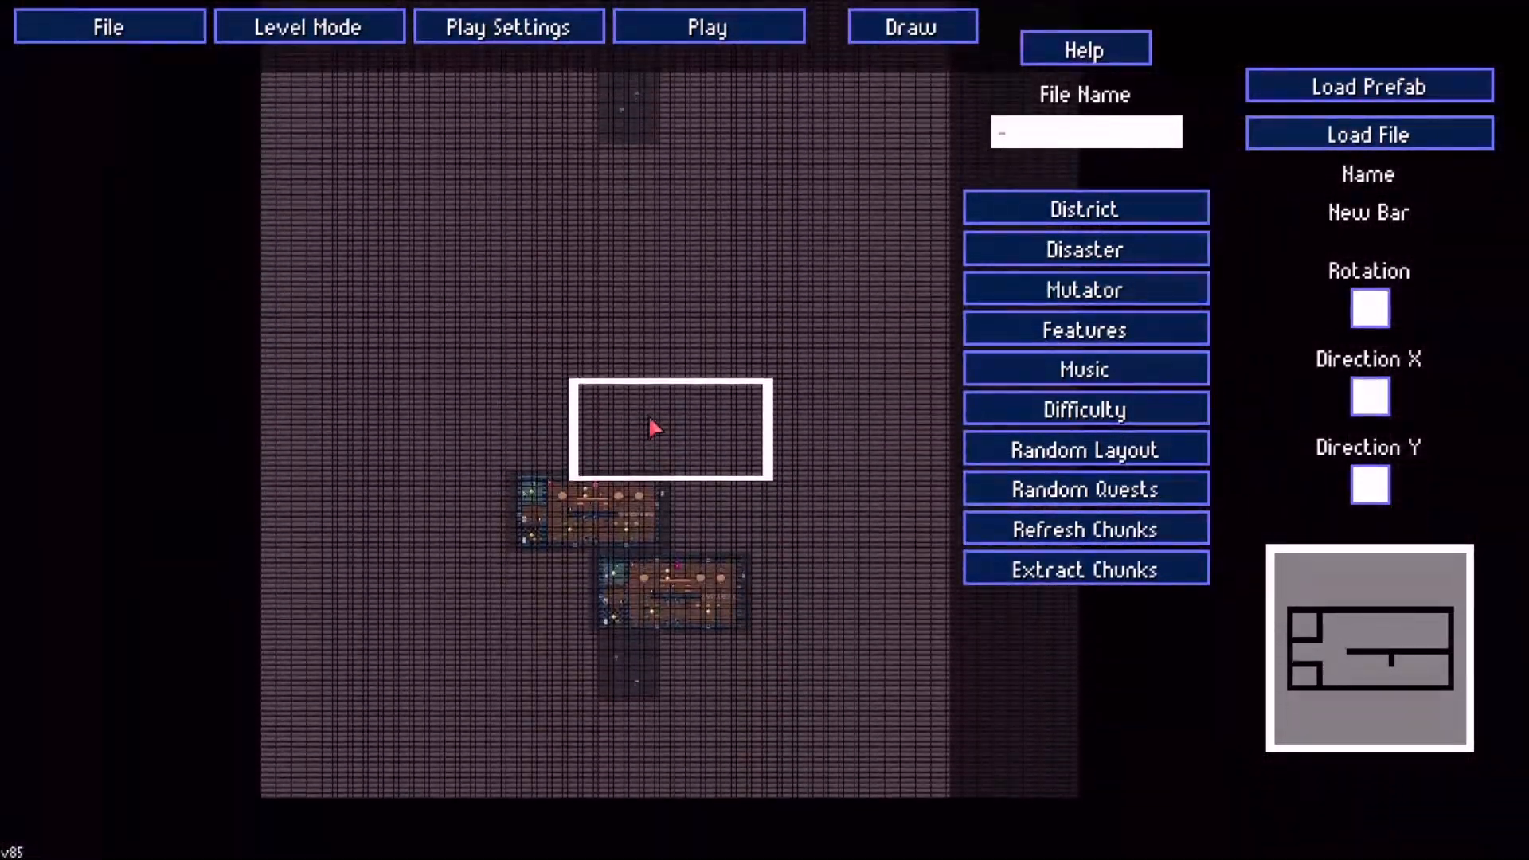
pyautogui.click(649, 418)
# Turn off Rotation and place two upright New Bar chunks to connect the horizontal bars with the northern exit area
pyautogui.click(1367, 304)
pyautogui.click(685, 360)
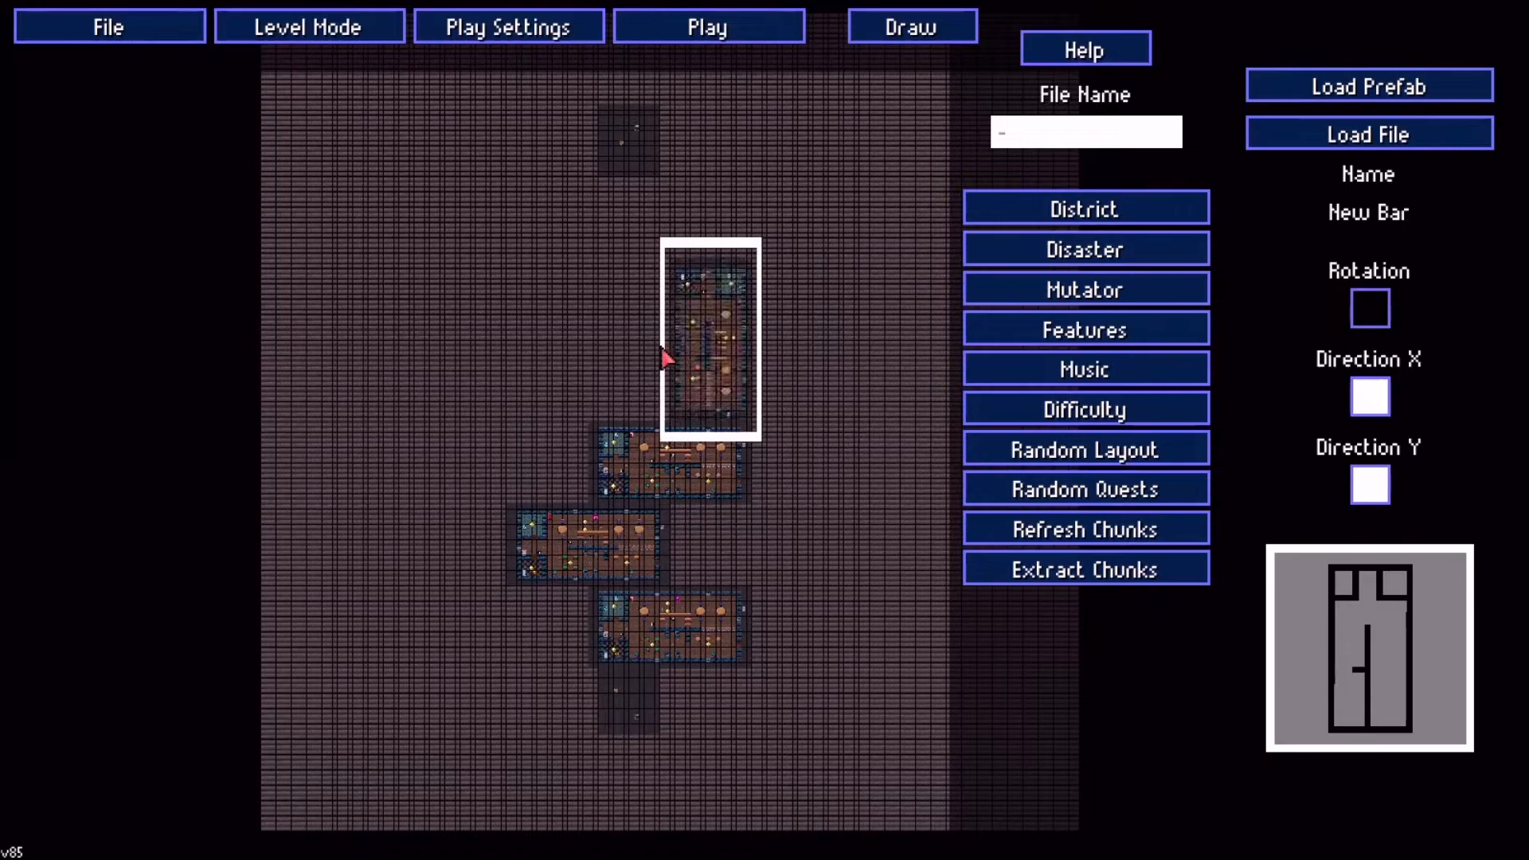
pyautogui.click(633, 295)
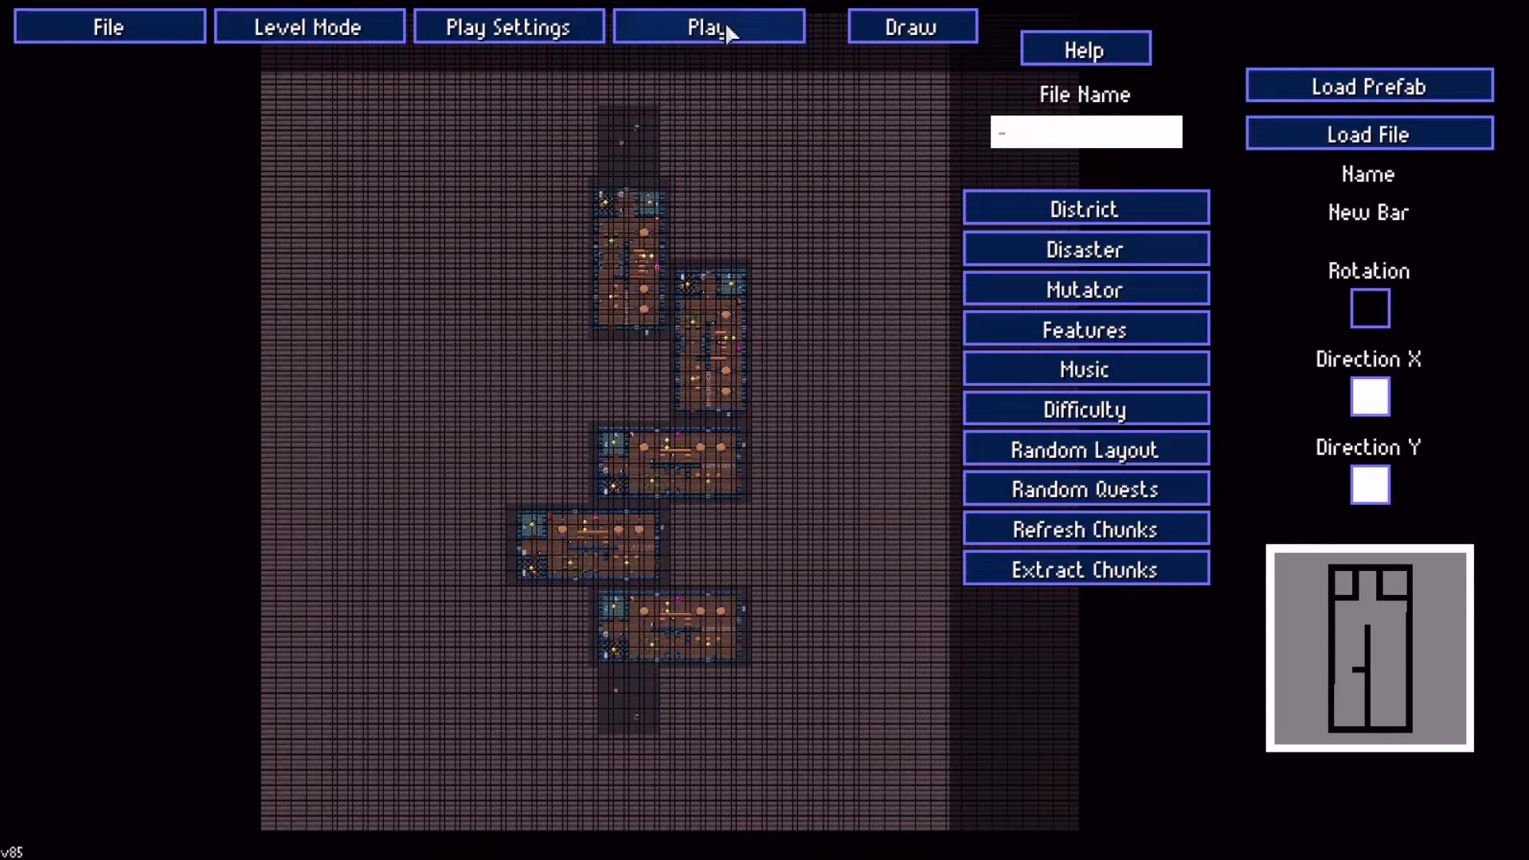
# Start a playtest of the level and walk around the first bar's west side into the corridor between the first two bars
pyautogui.click(721, 28)
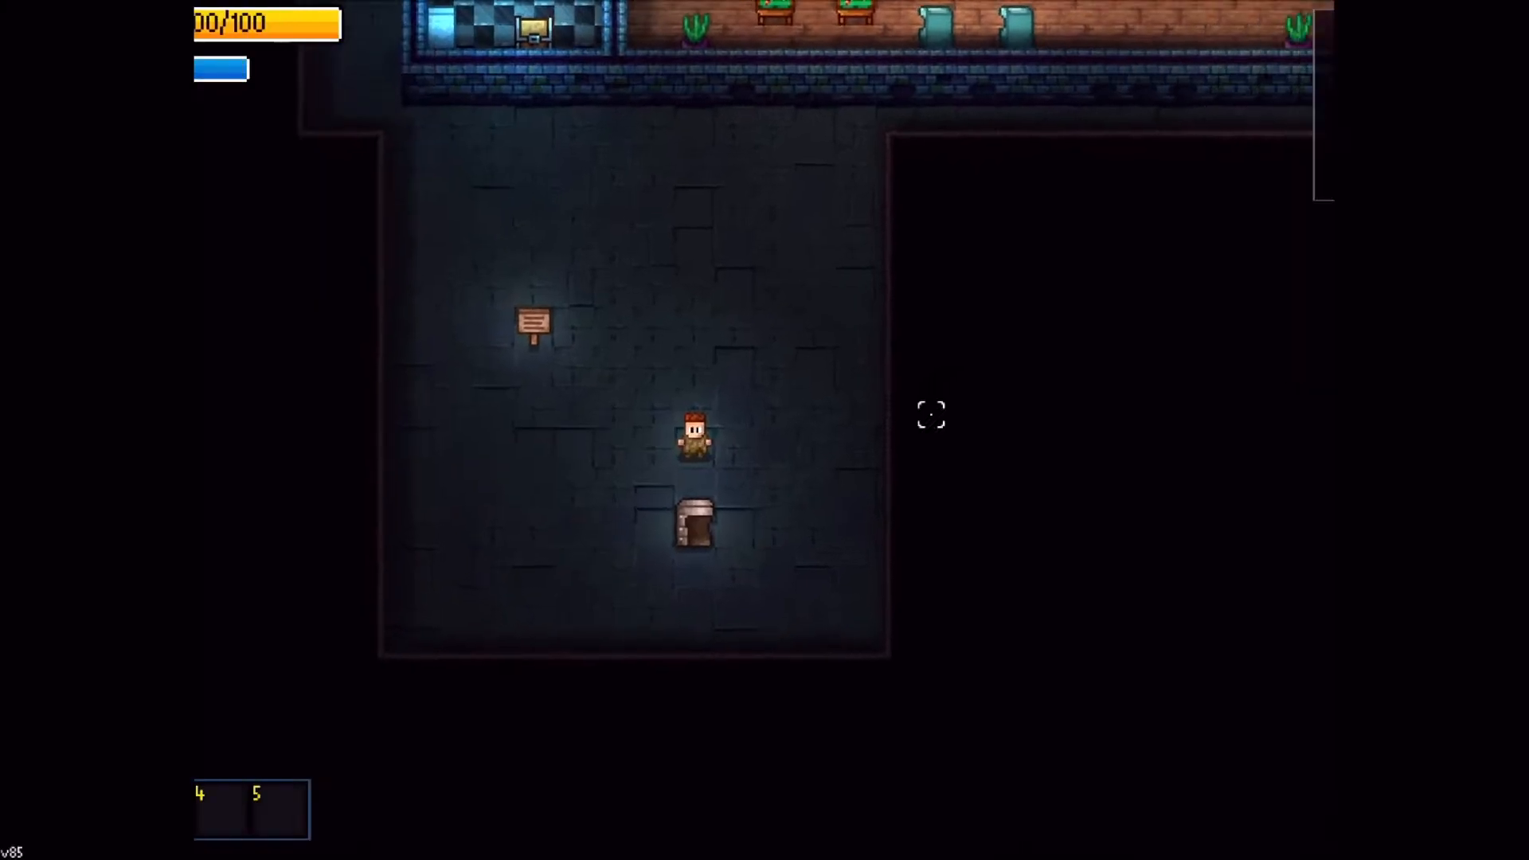
pyautogui.press('w')
pyautogui.press('a')
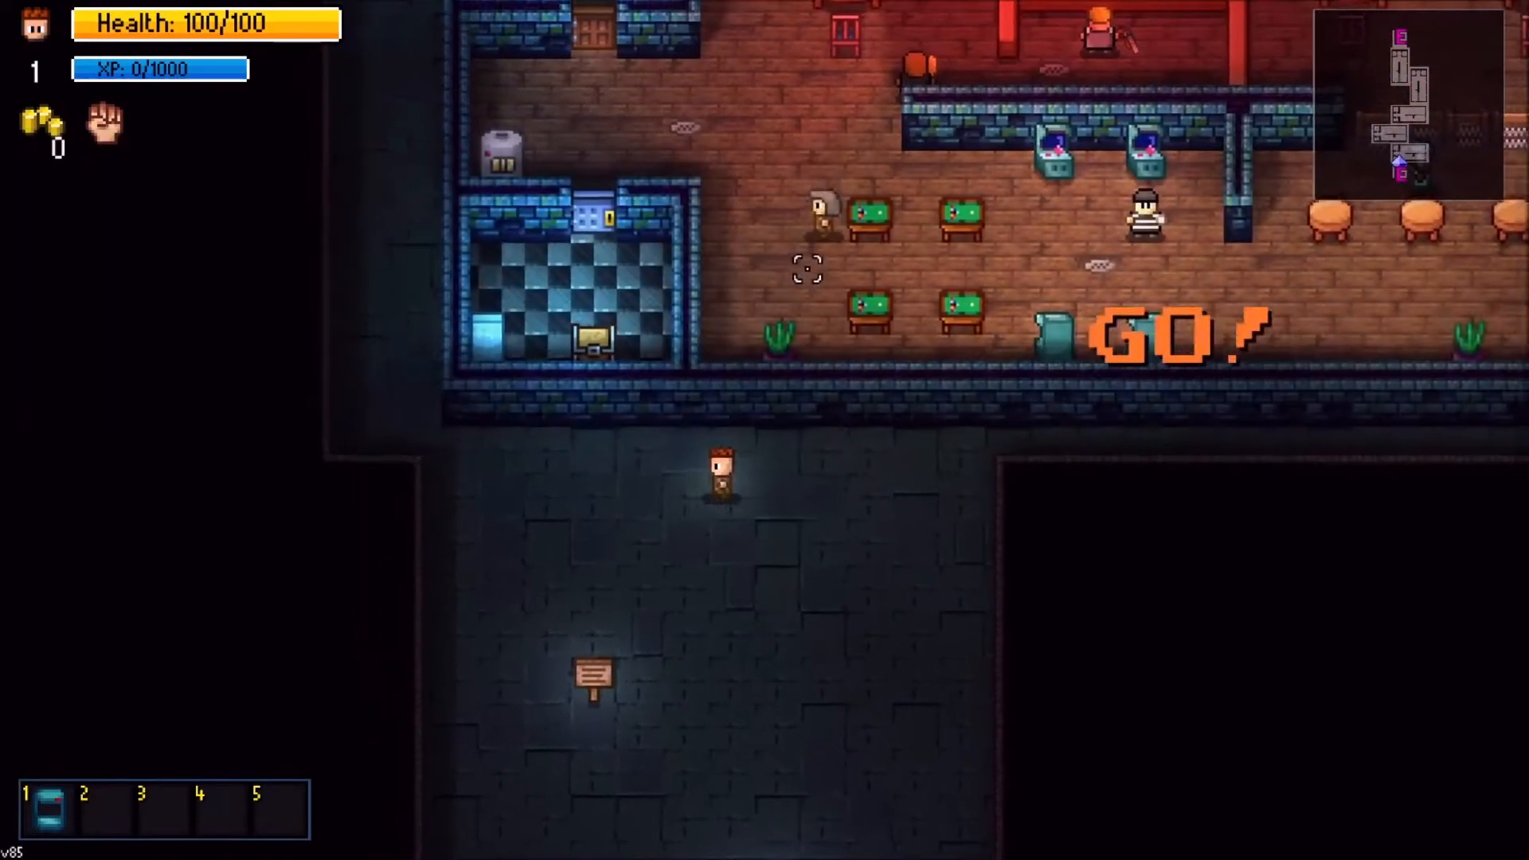
pyautogui.press('w')
pyautogui.press('w')
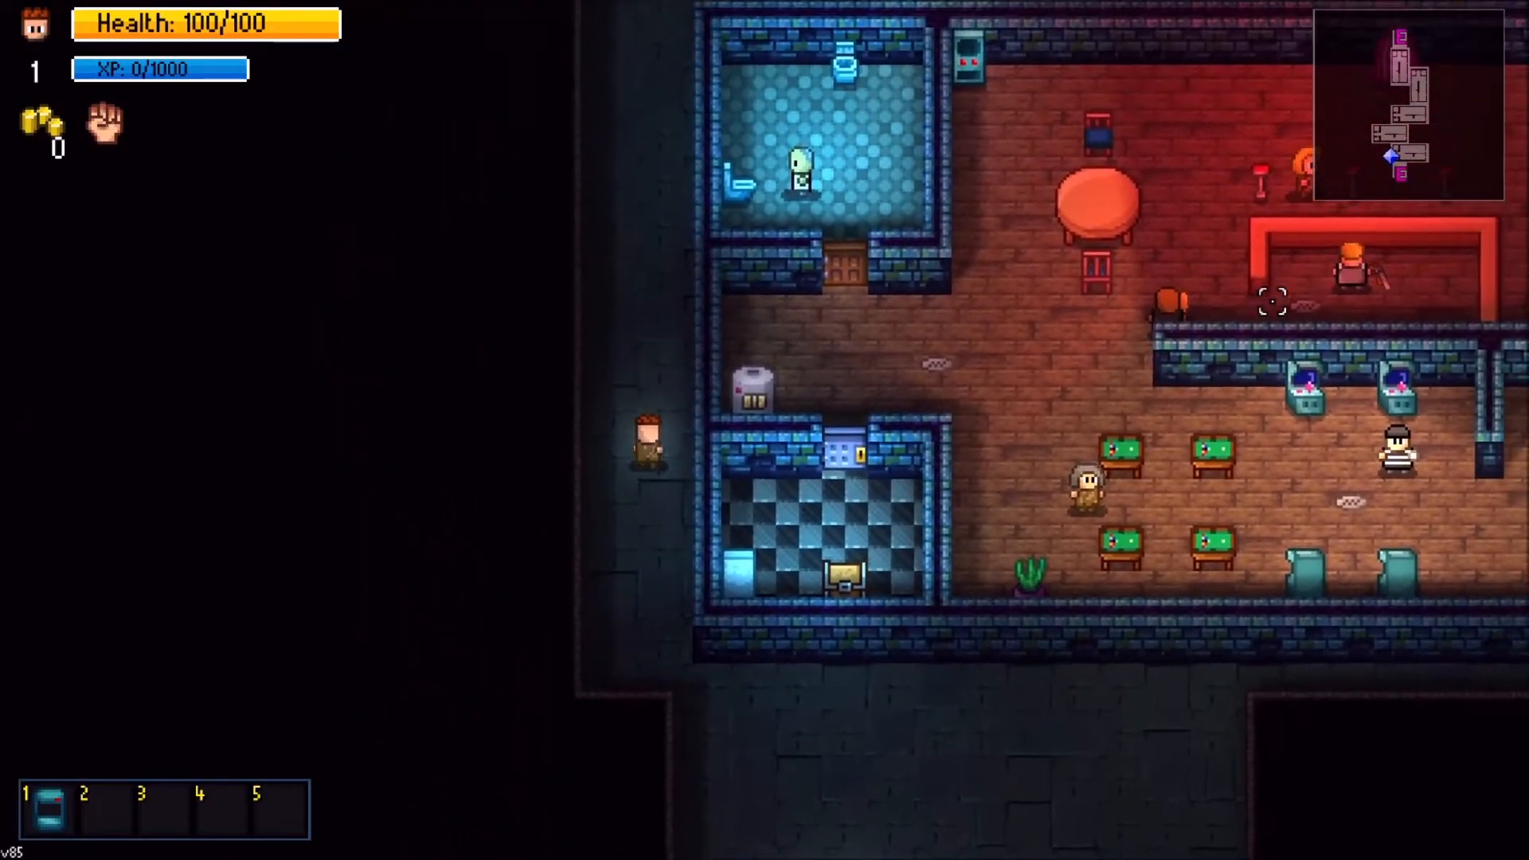
pyautogui.press('w')
pyautogui.press('d')
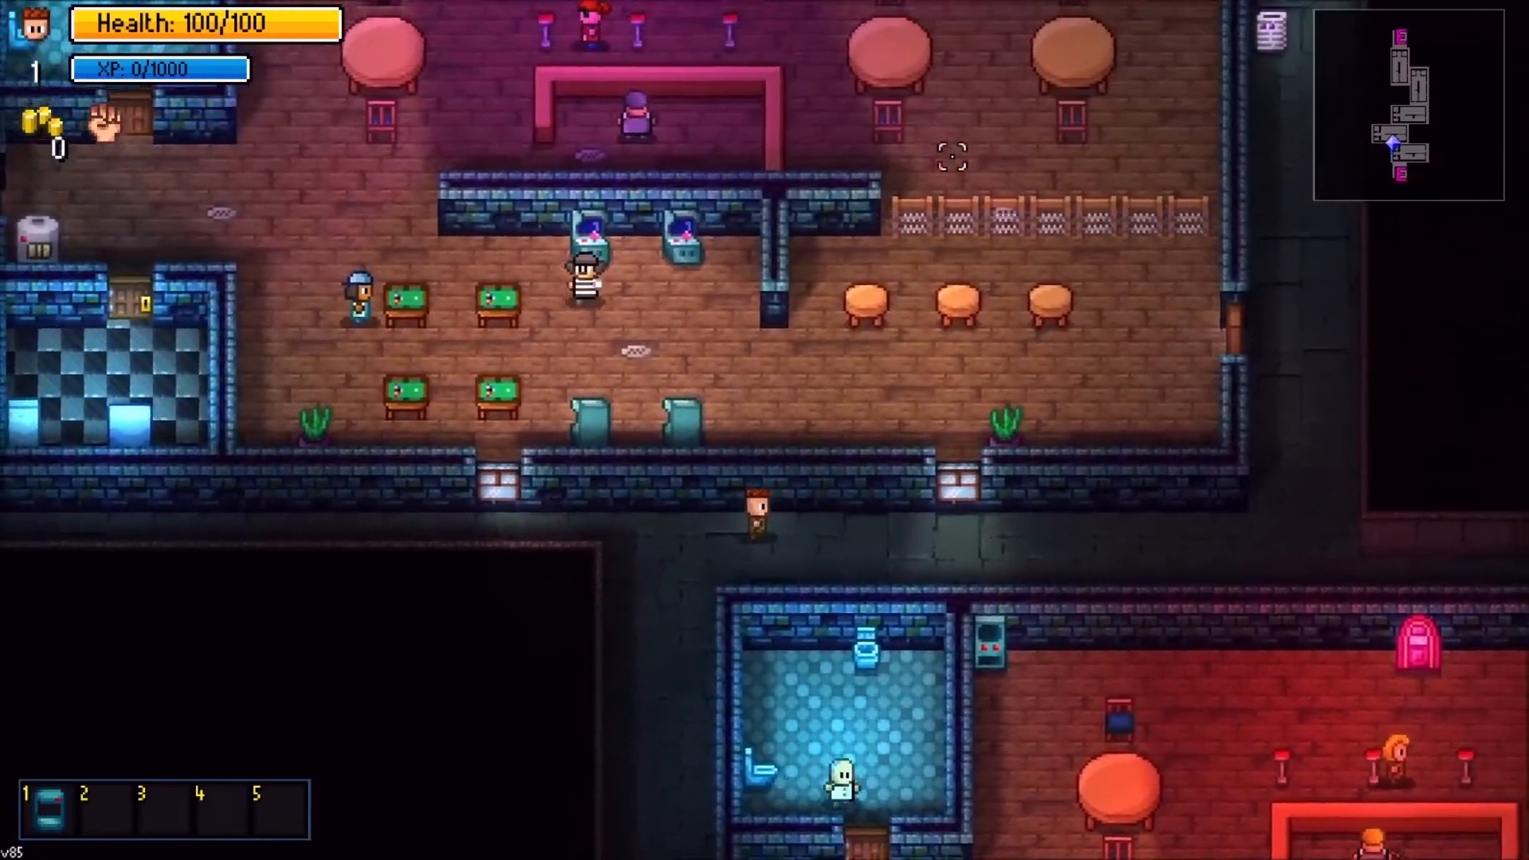
# Walk east along the corridor between the bars, head north at its end, and end the playtest
pyautogui.press('d')
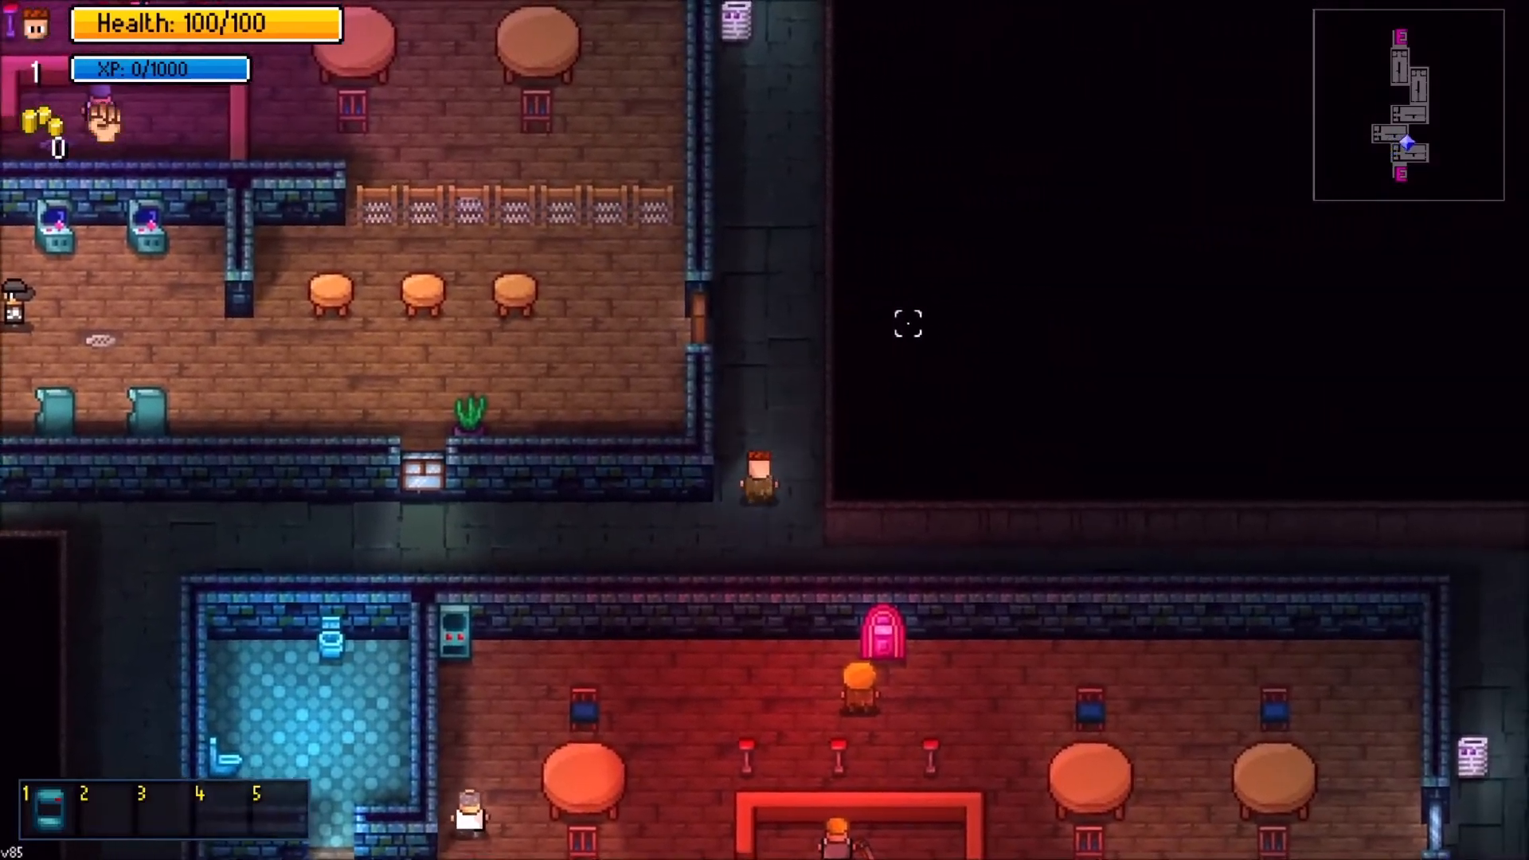
pyautogui.press('w')
pyautogui.press('F5')
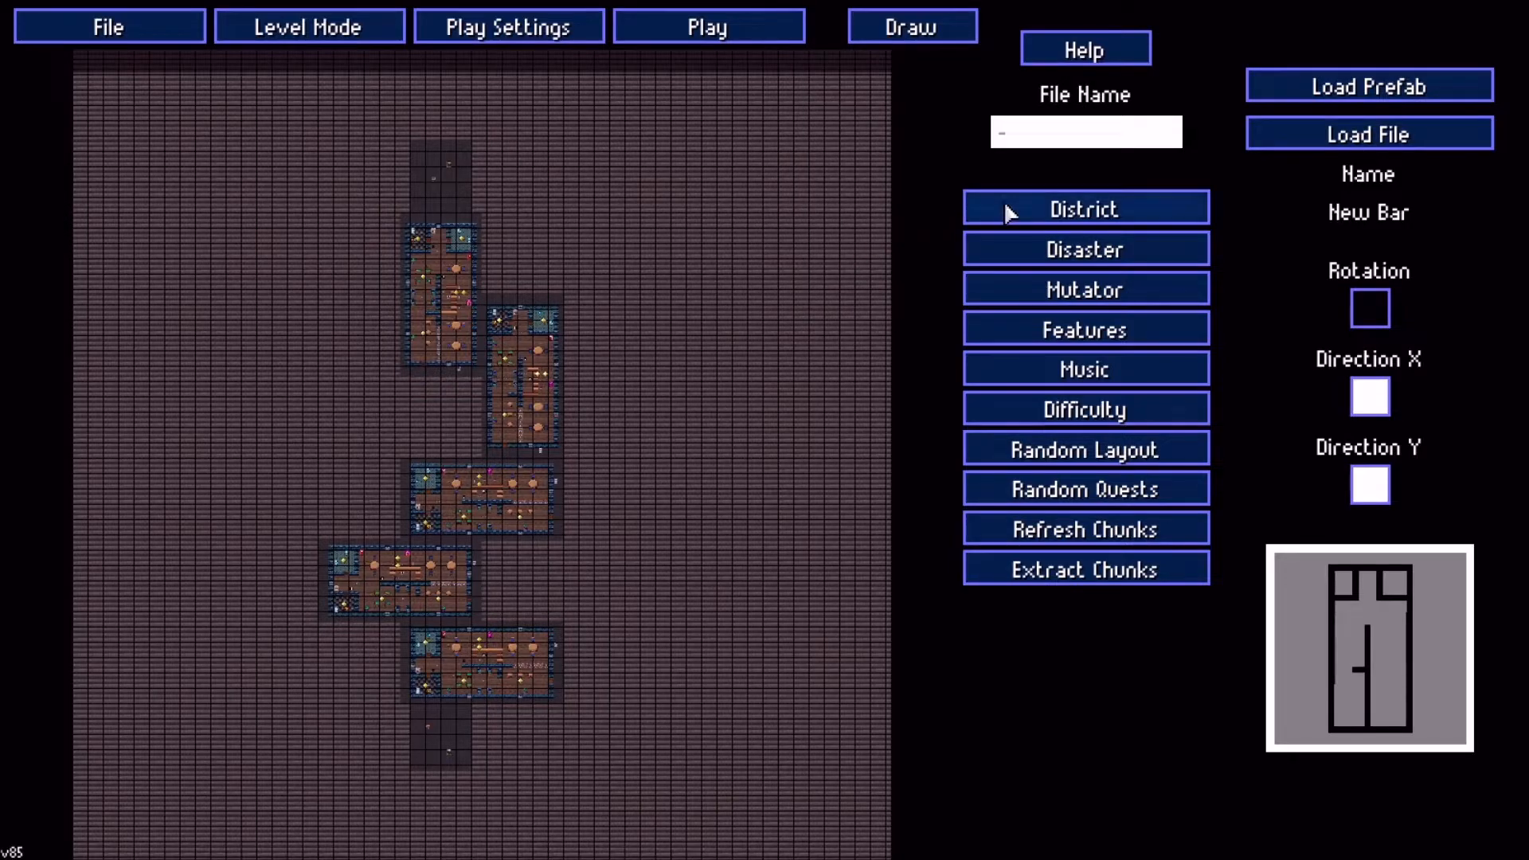
# Look through the available District and Disaster options for the level without changing either setting
pyautogui.click(1099, 208)
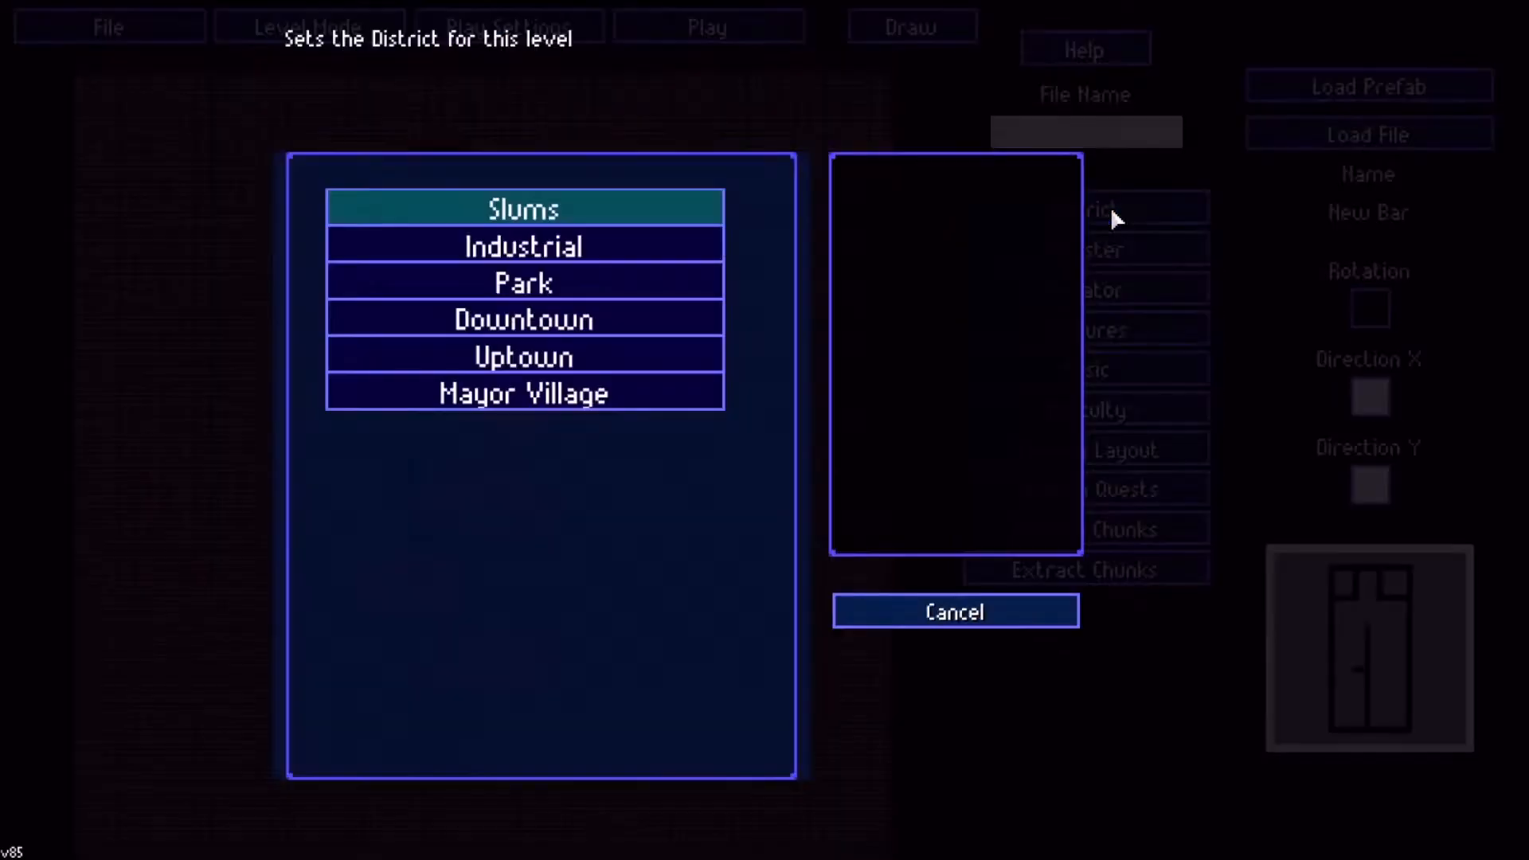
pyautogui.click(966, 618)
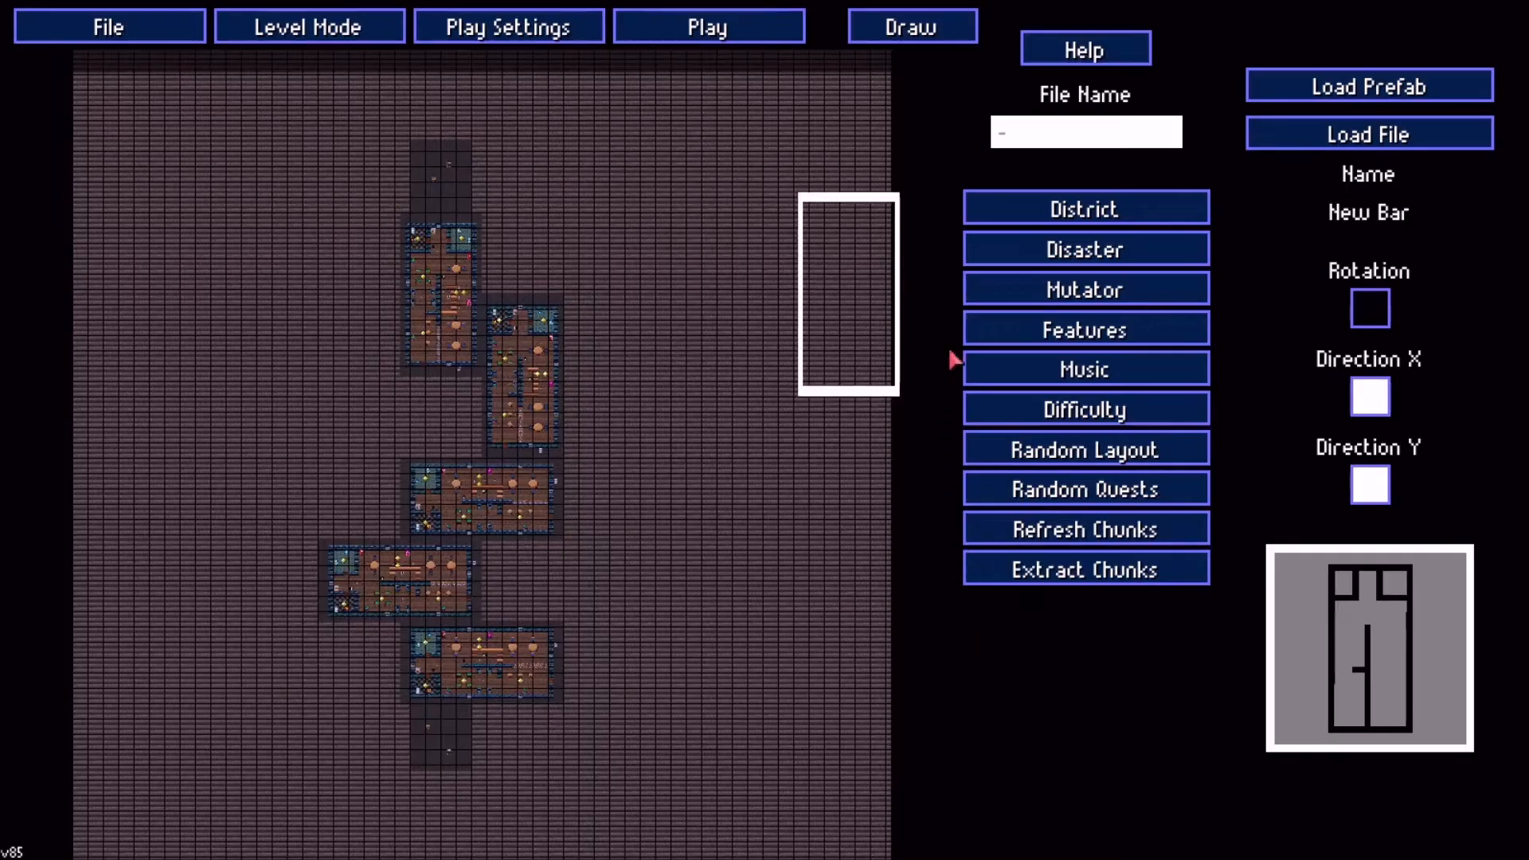
pyautogui.click(1110, 253)
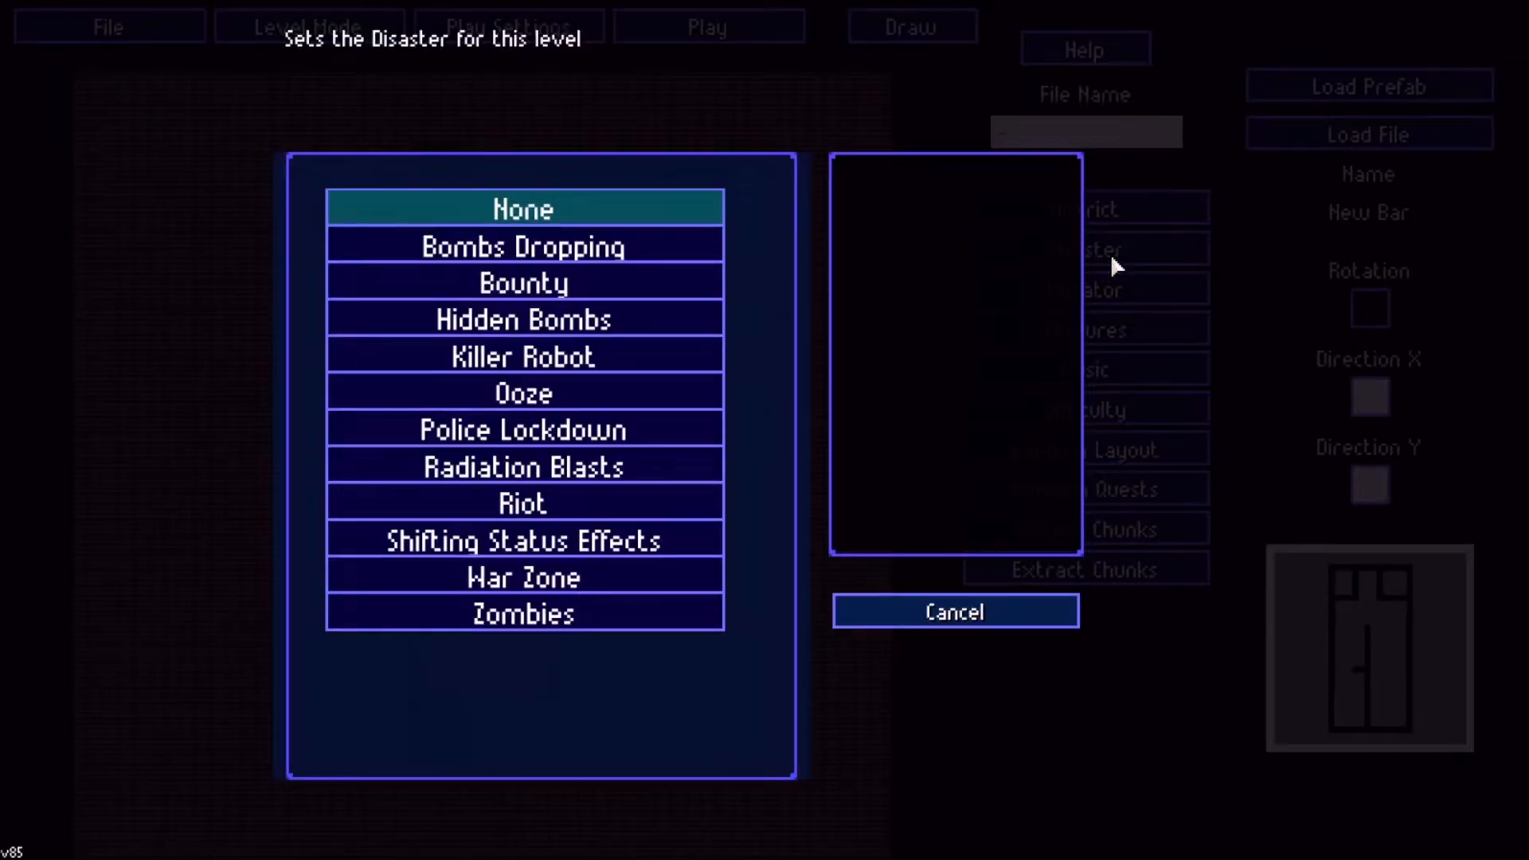
pyautogui.click(982, 614)
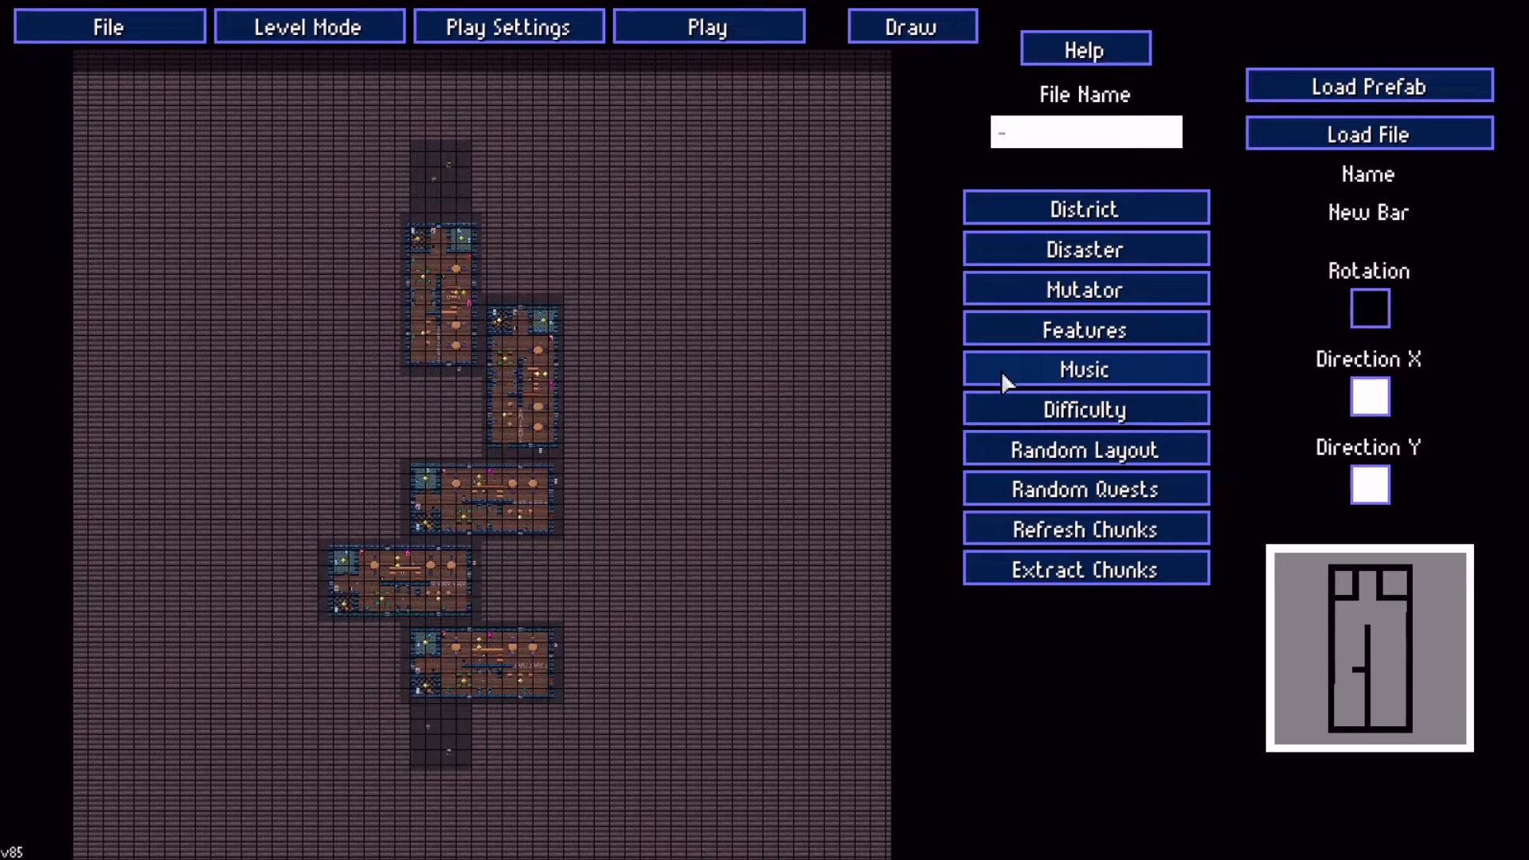
# Name the level Many Bars and save it
pyautogui.click(107, 29)
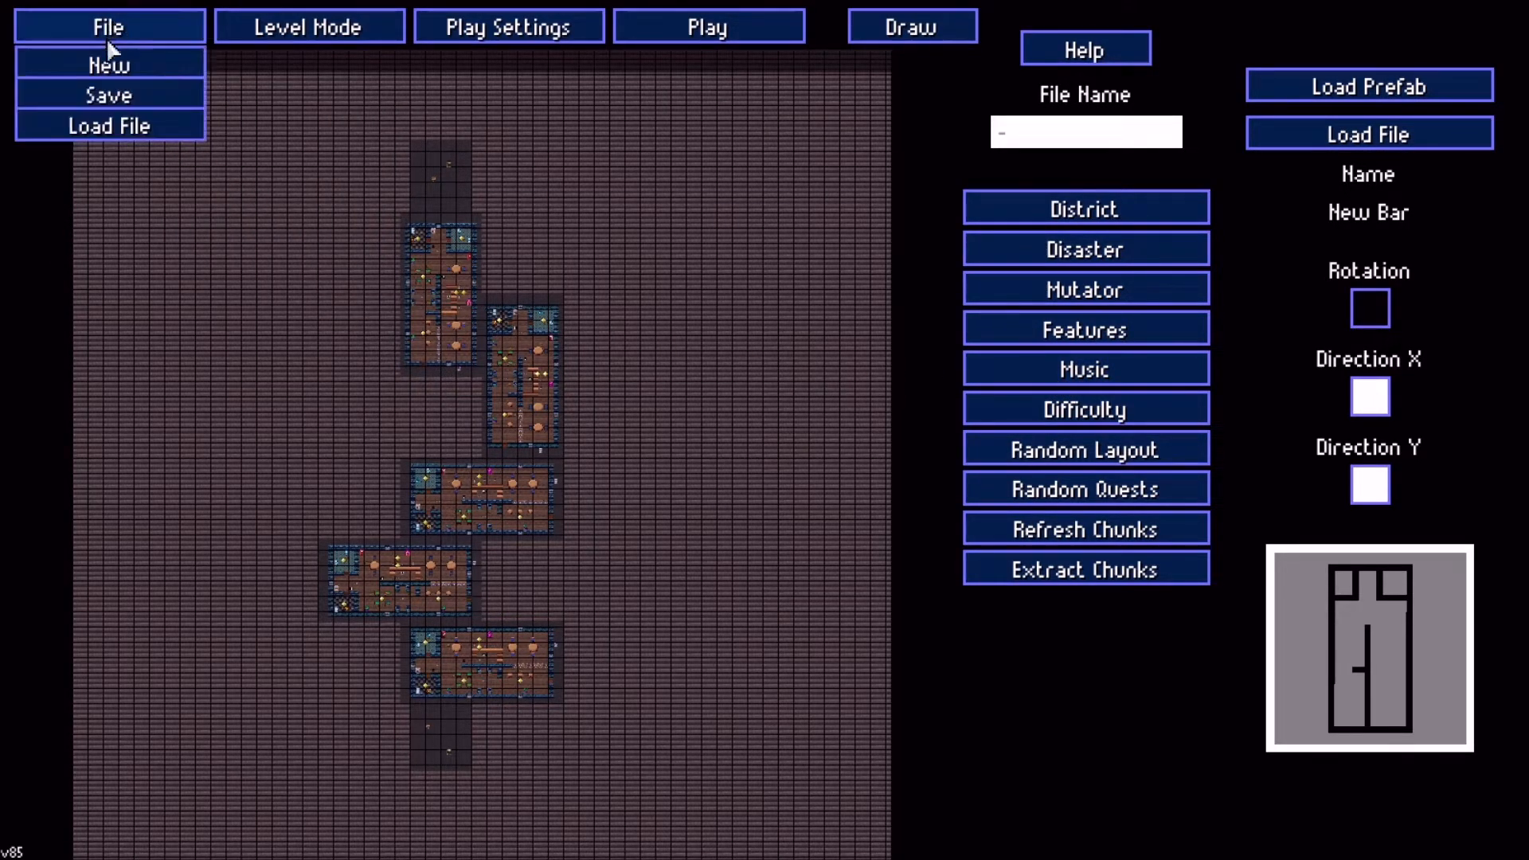
pyautogui.click(1102, 140)
pyautogui.write('N')
pyautogui.press('BackSpace')
pyautogui.write('Many Bars')
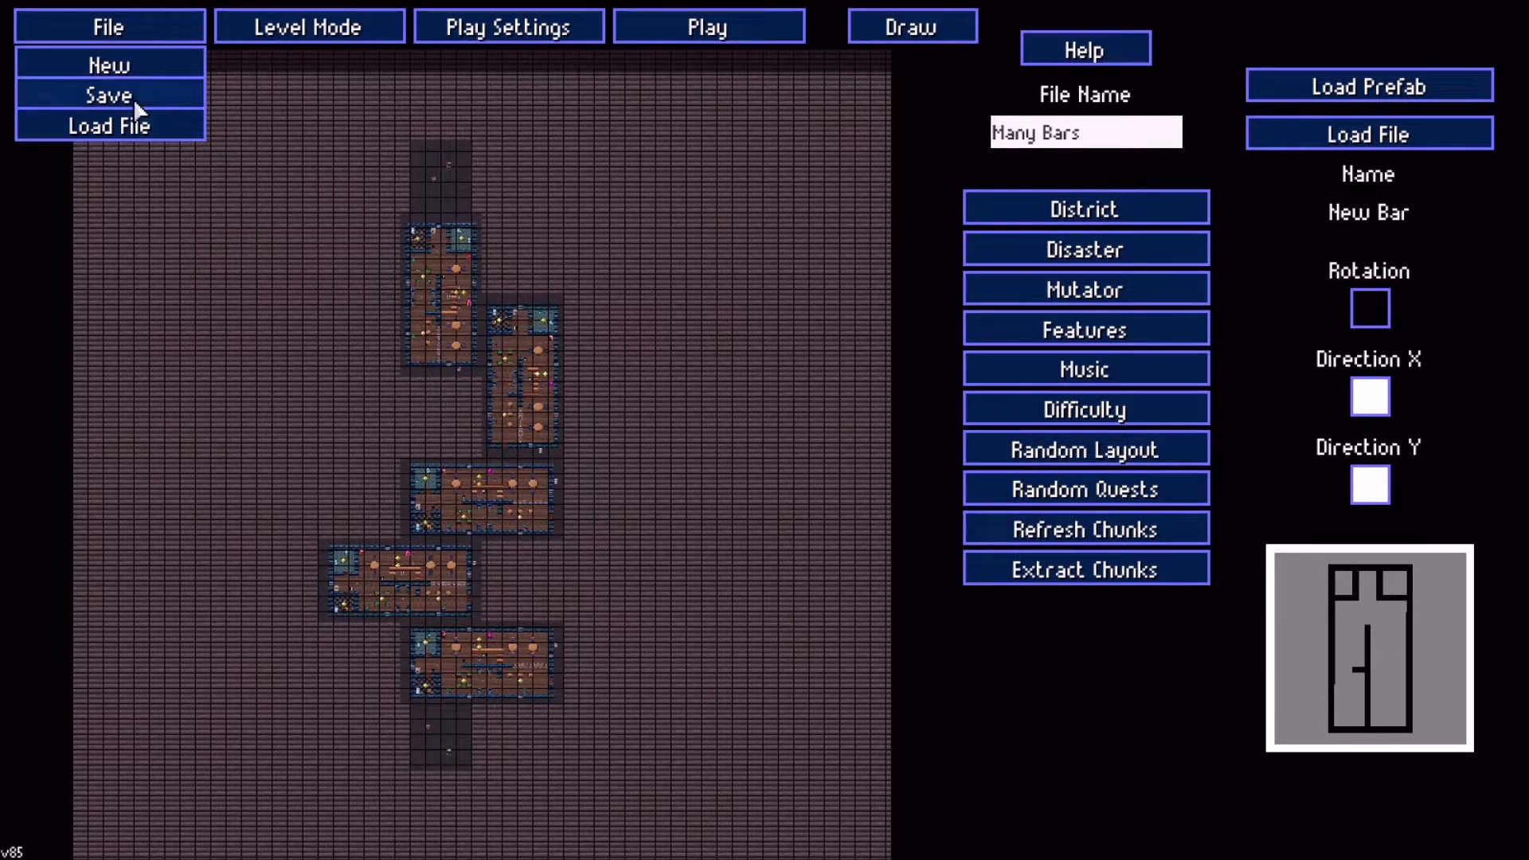
pyautogui.click(174, 99)
pyautogui.click(745, 440)
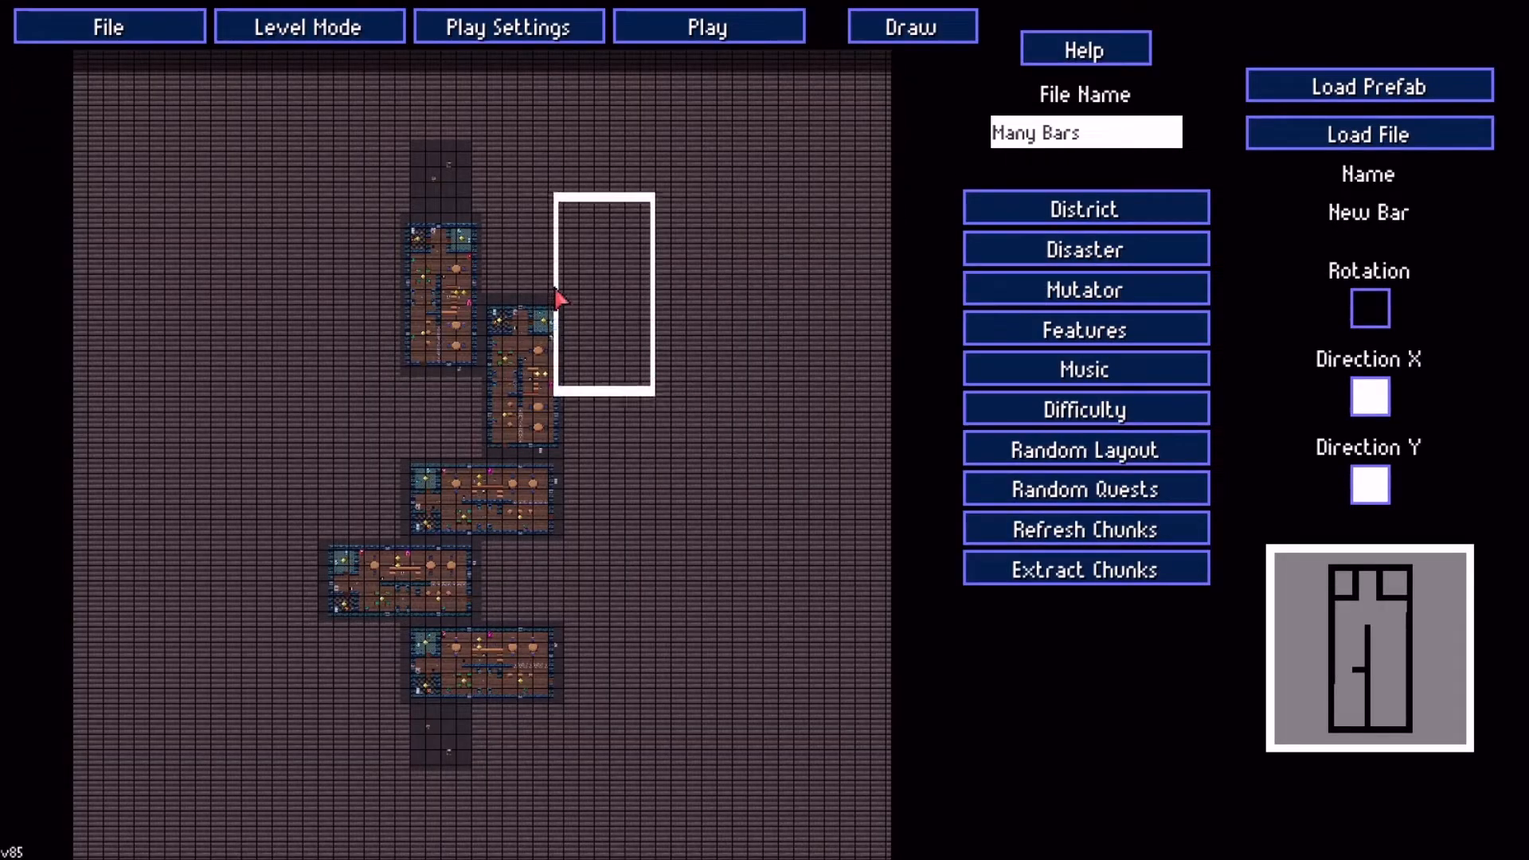
# Switch the editor from Levels to Campaigns mode
pyautogui.click(330, 24)
pyautogui.click(317, 130)
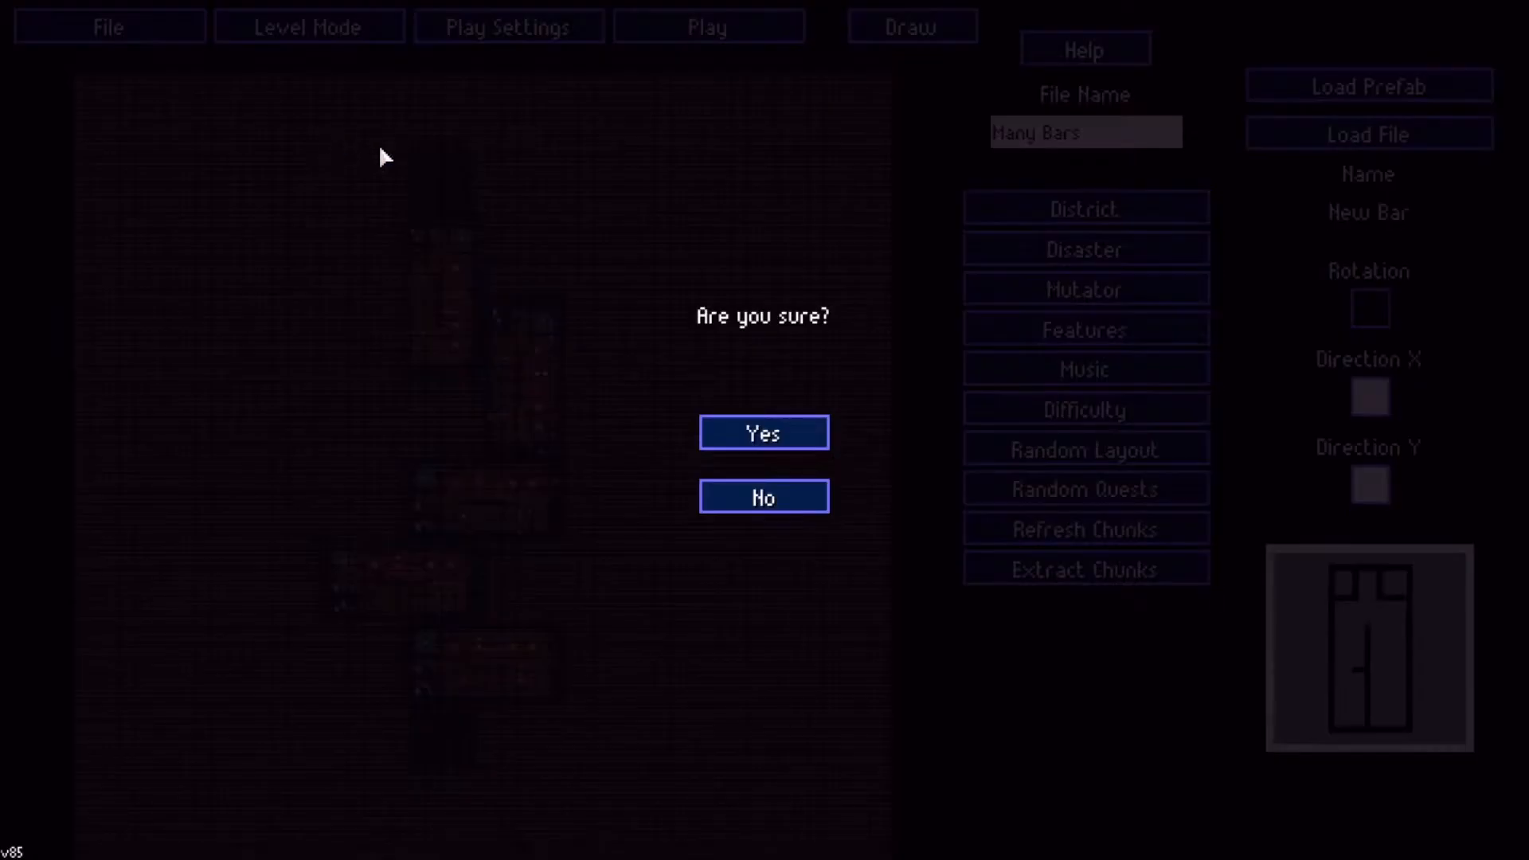
pyautogui.click(782, 435)
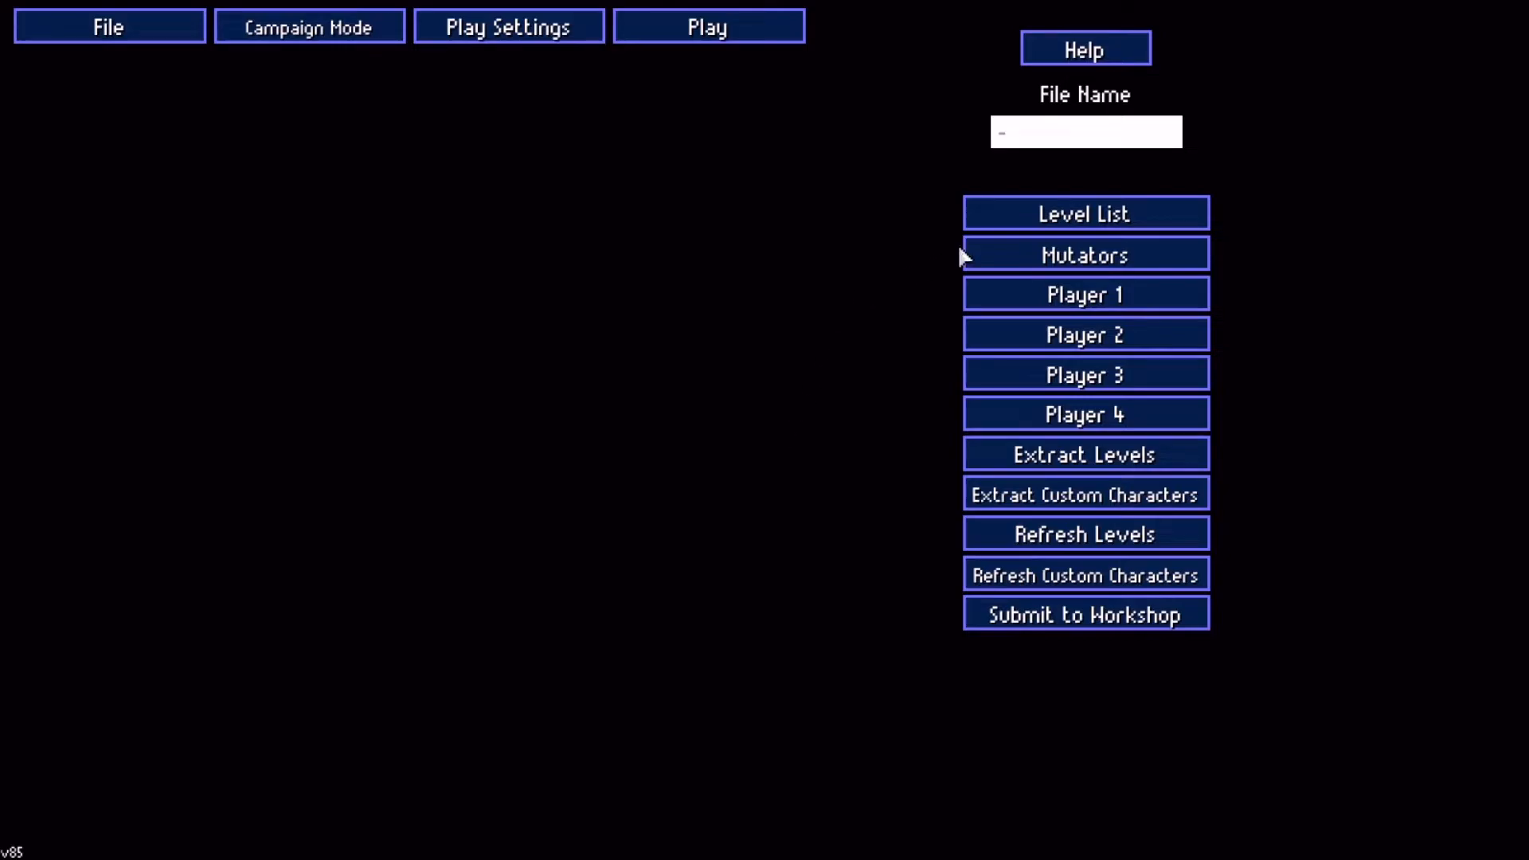
# Assign the Many Bars level to the first slot of the campaign's level list
pyautogui.click(1086, 212)
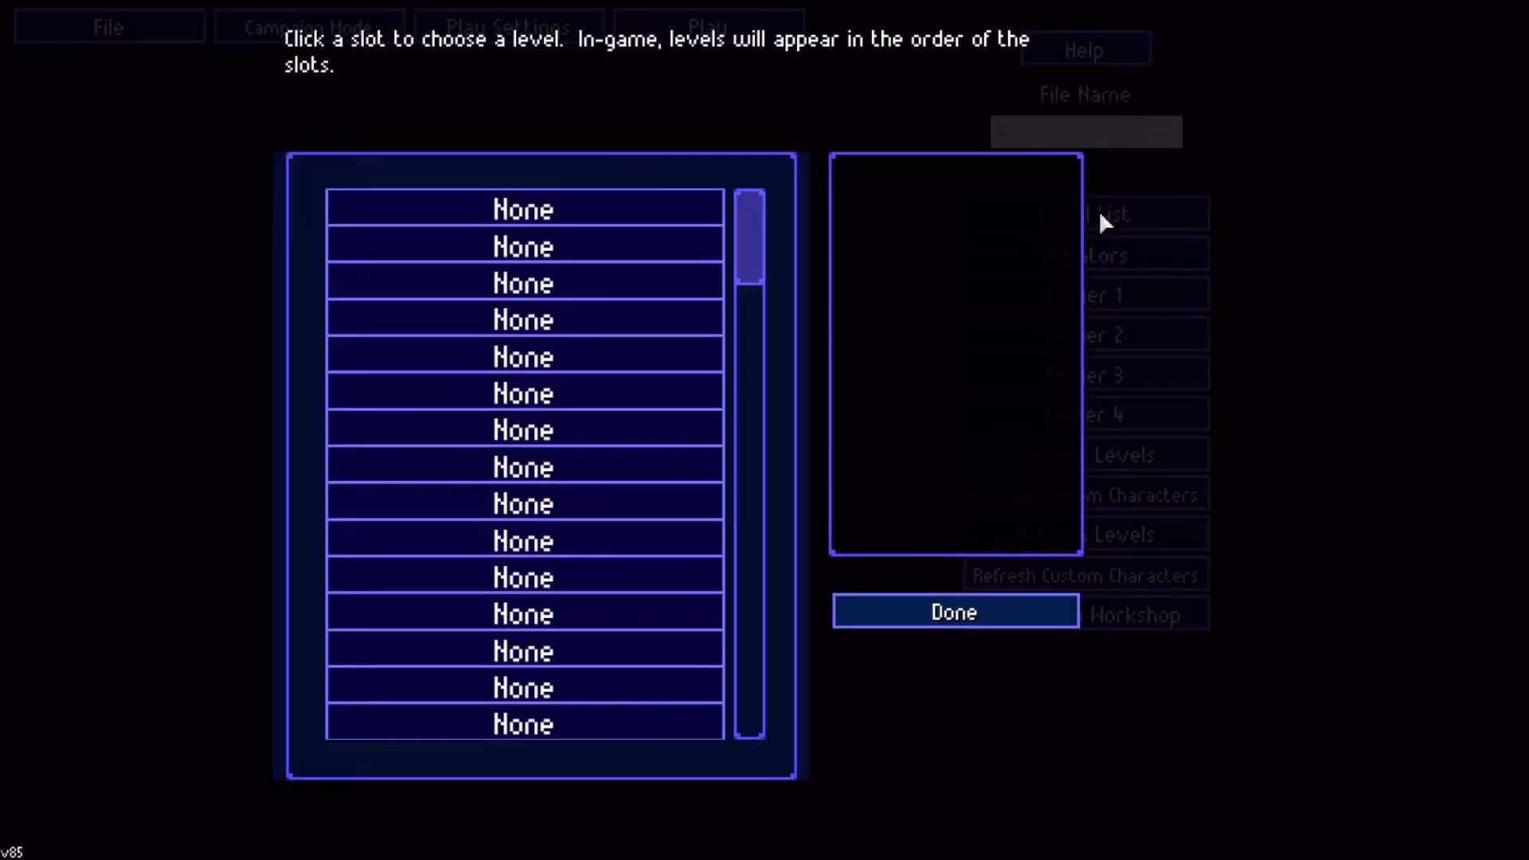
pyautogui.click(589, 211)
pyautogui.moveTo(753, 292); pyautogui.dragTo(758, 438)
pyautogui.click(577, 497)
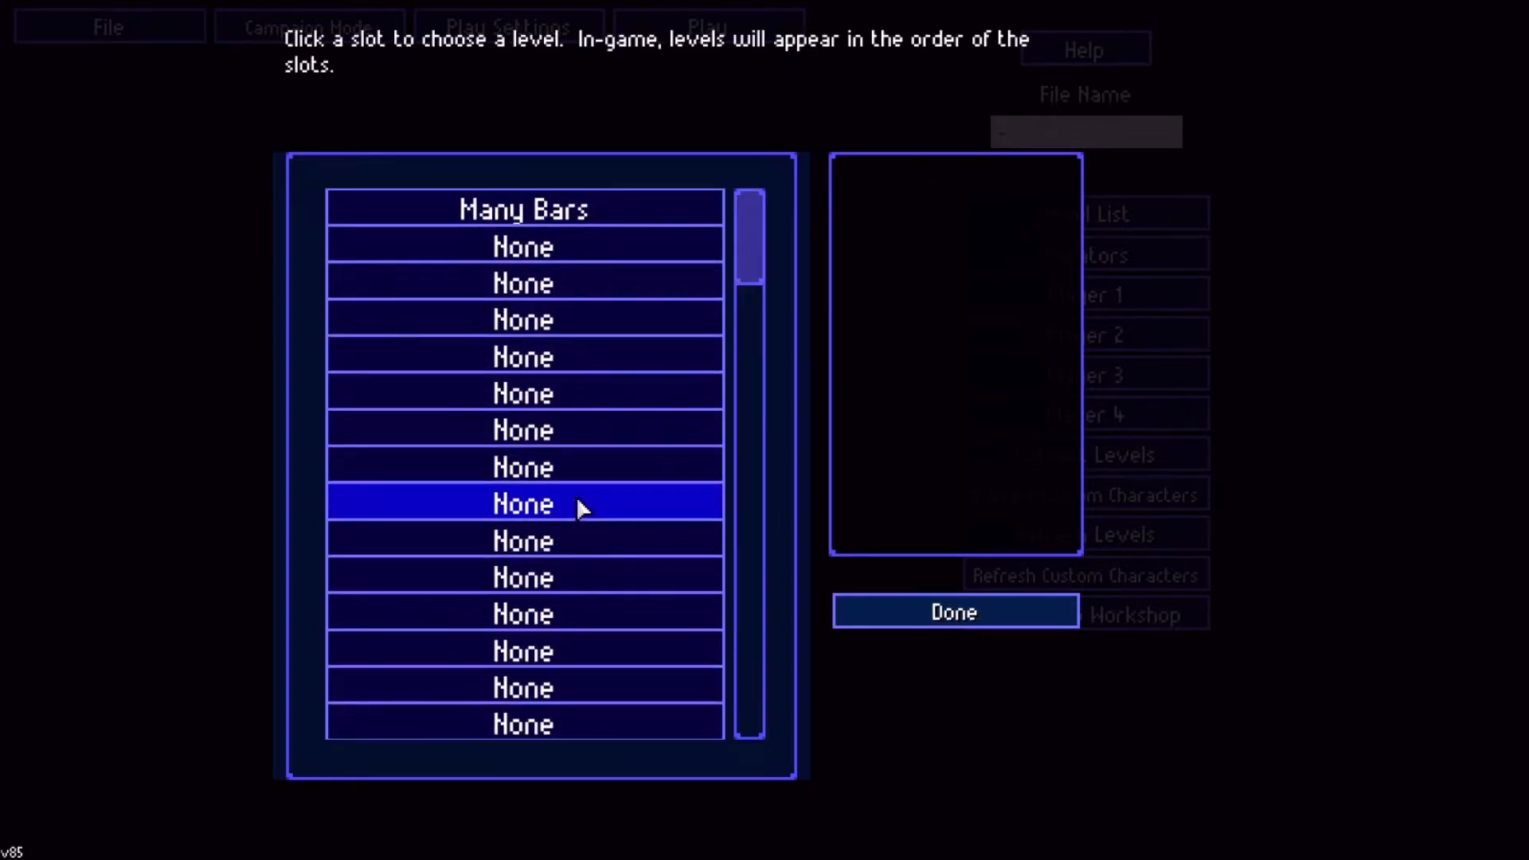
pyautogui.click(944, 613)
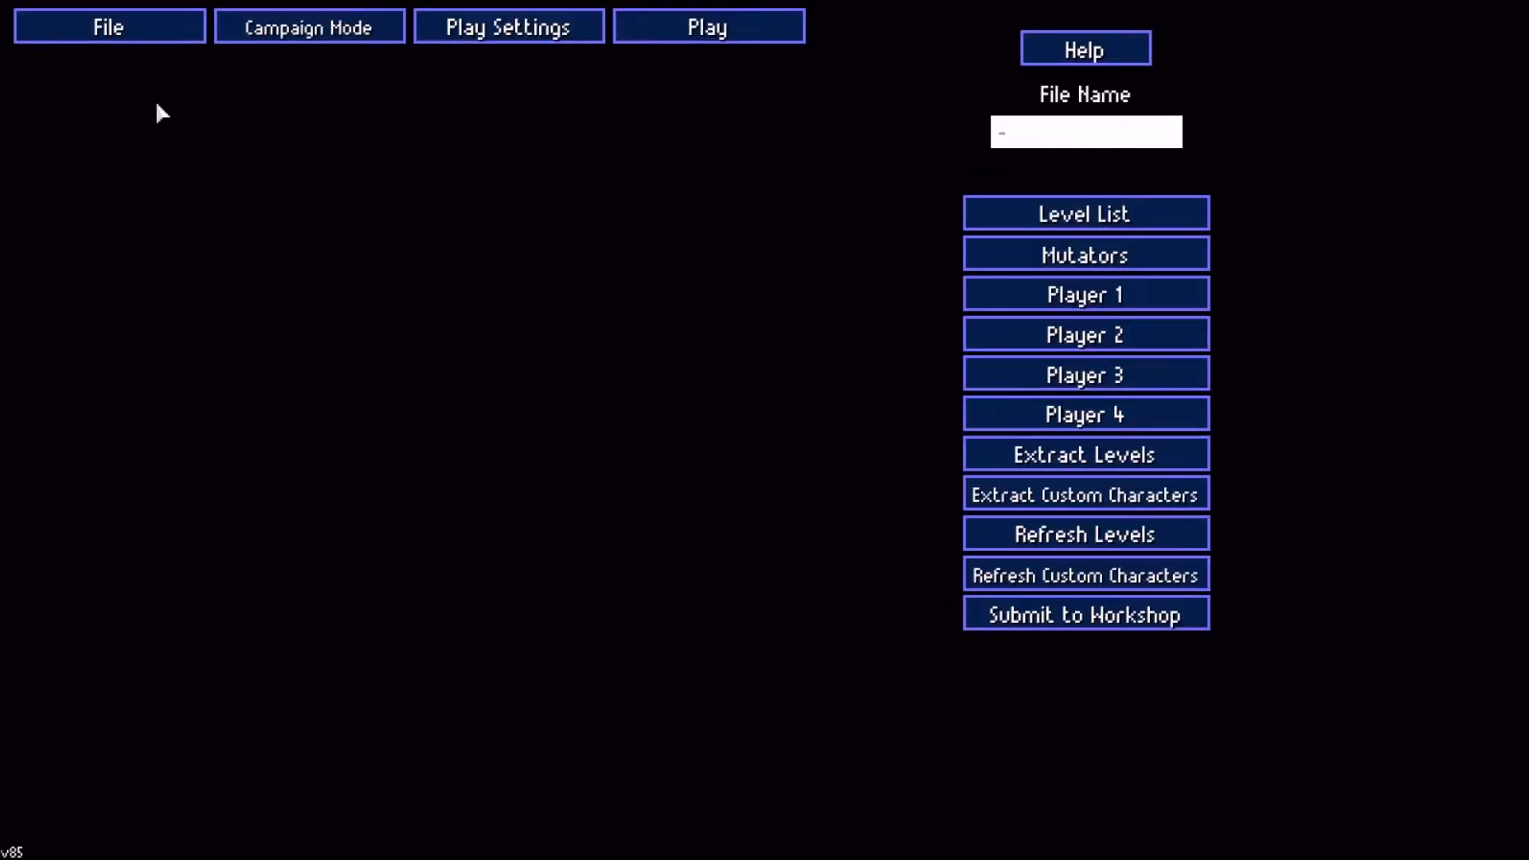
# Name the campaign Barrrrrs and save it
pyautogui.click(1050, 144)
pyautogui.write('Barrrrrs')
pyautogui.click(119, 27)
pyautogui.click(120, 98)
pyautogui.click(777, 433)
# Review the campaign's mutators and the whole list of Player 1 starting characters without changing either
pyautogui.click(1087, 269)
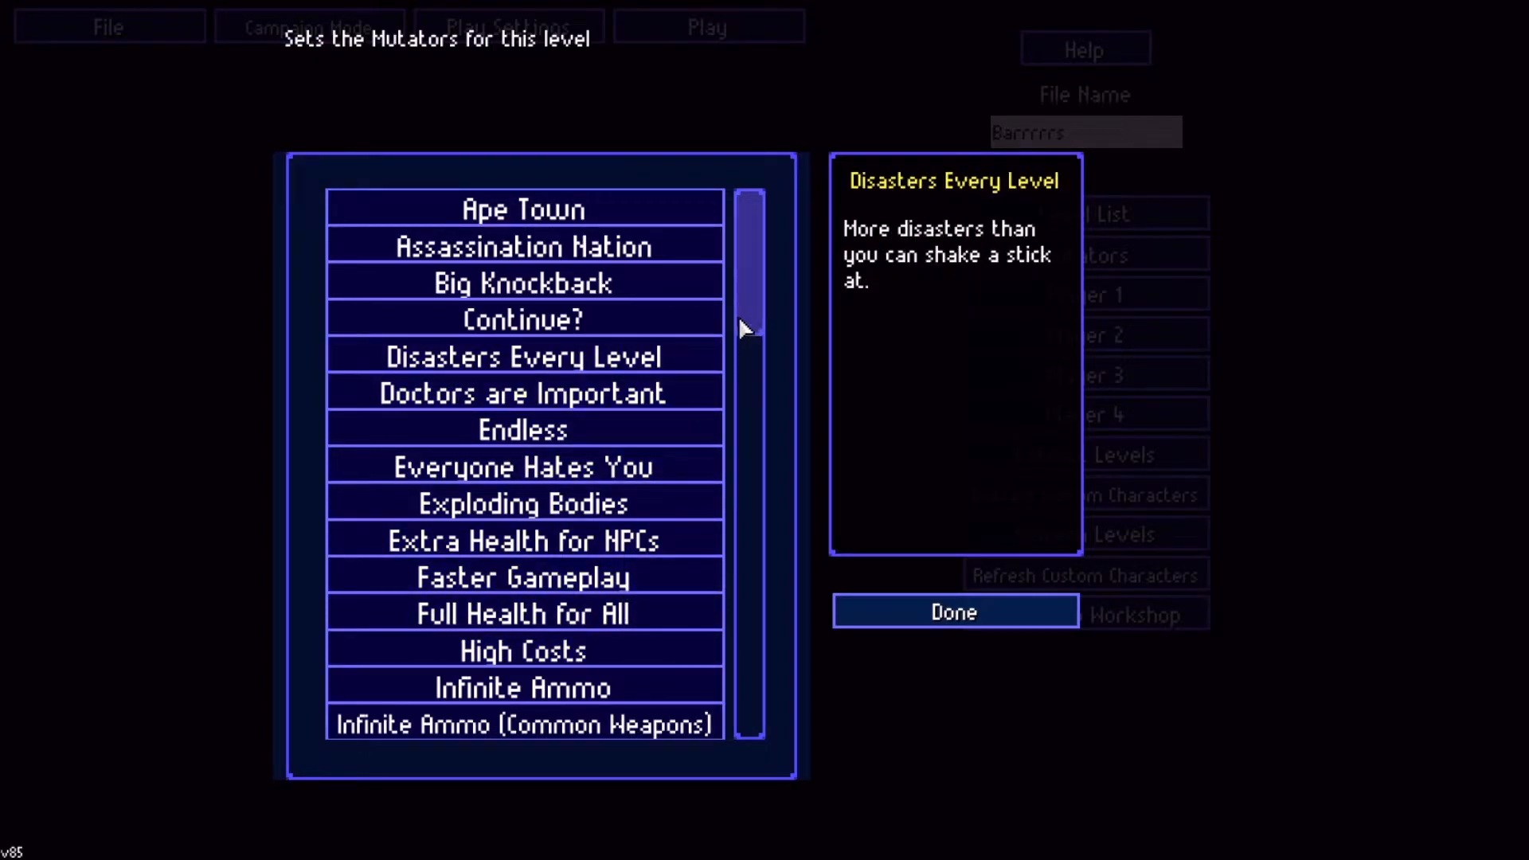
pyautogui.click(924, 621)
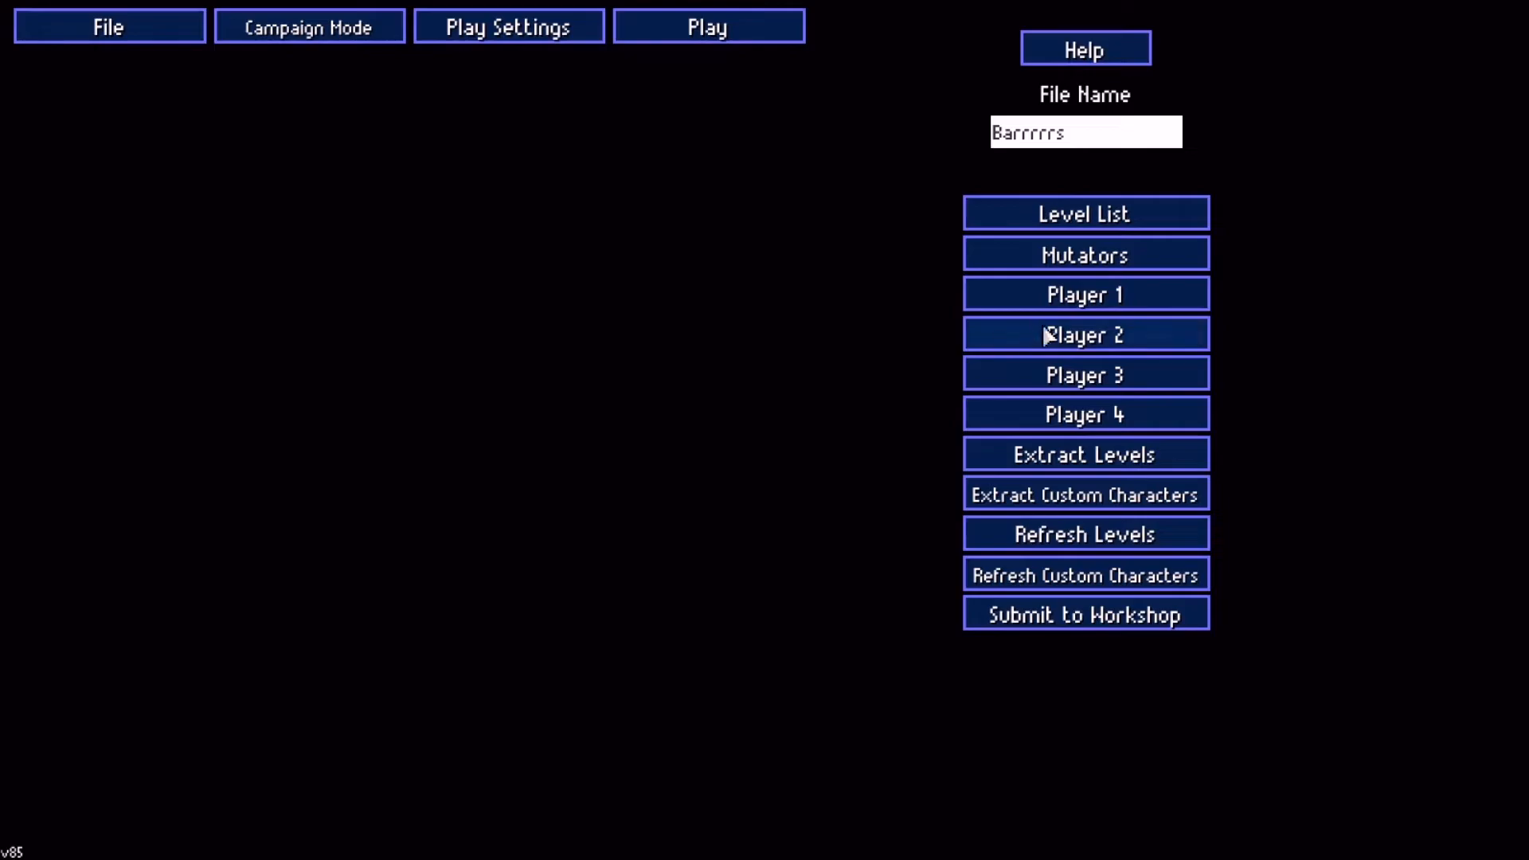
pyautogui.click(1077, 296)
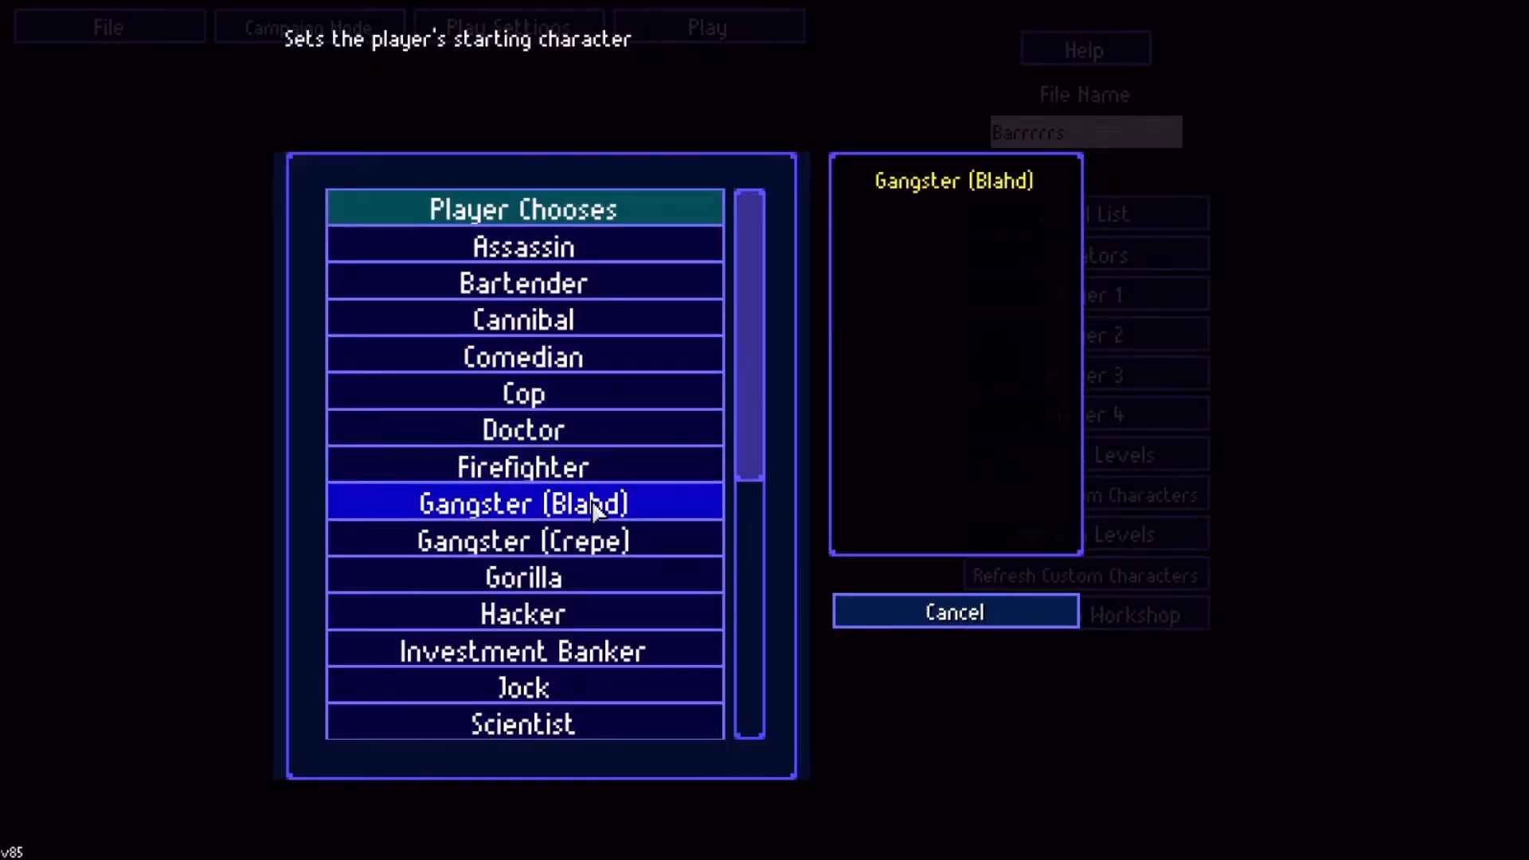
pyautogui.scroll(-4, 623, 578)
pyautogui.scroll(-10, 623, 586)
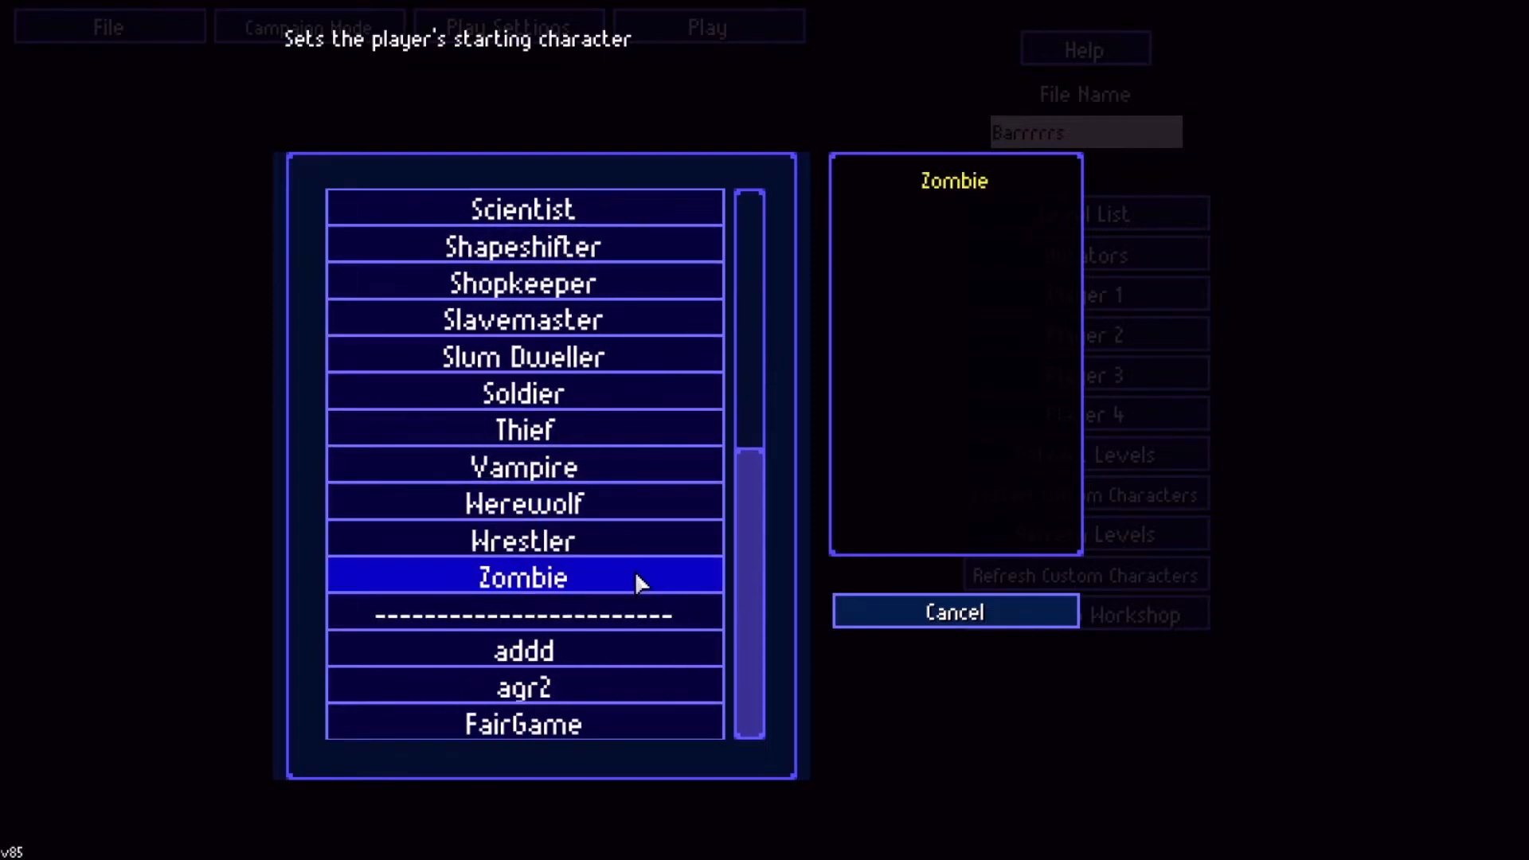
pyautogui.scroll(8, 579, 565)
pyautogui.scroll(6, 580, 567)
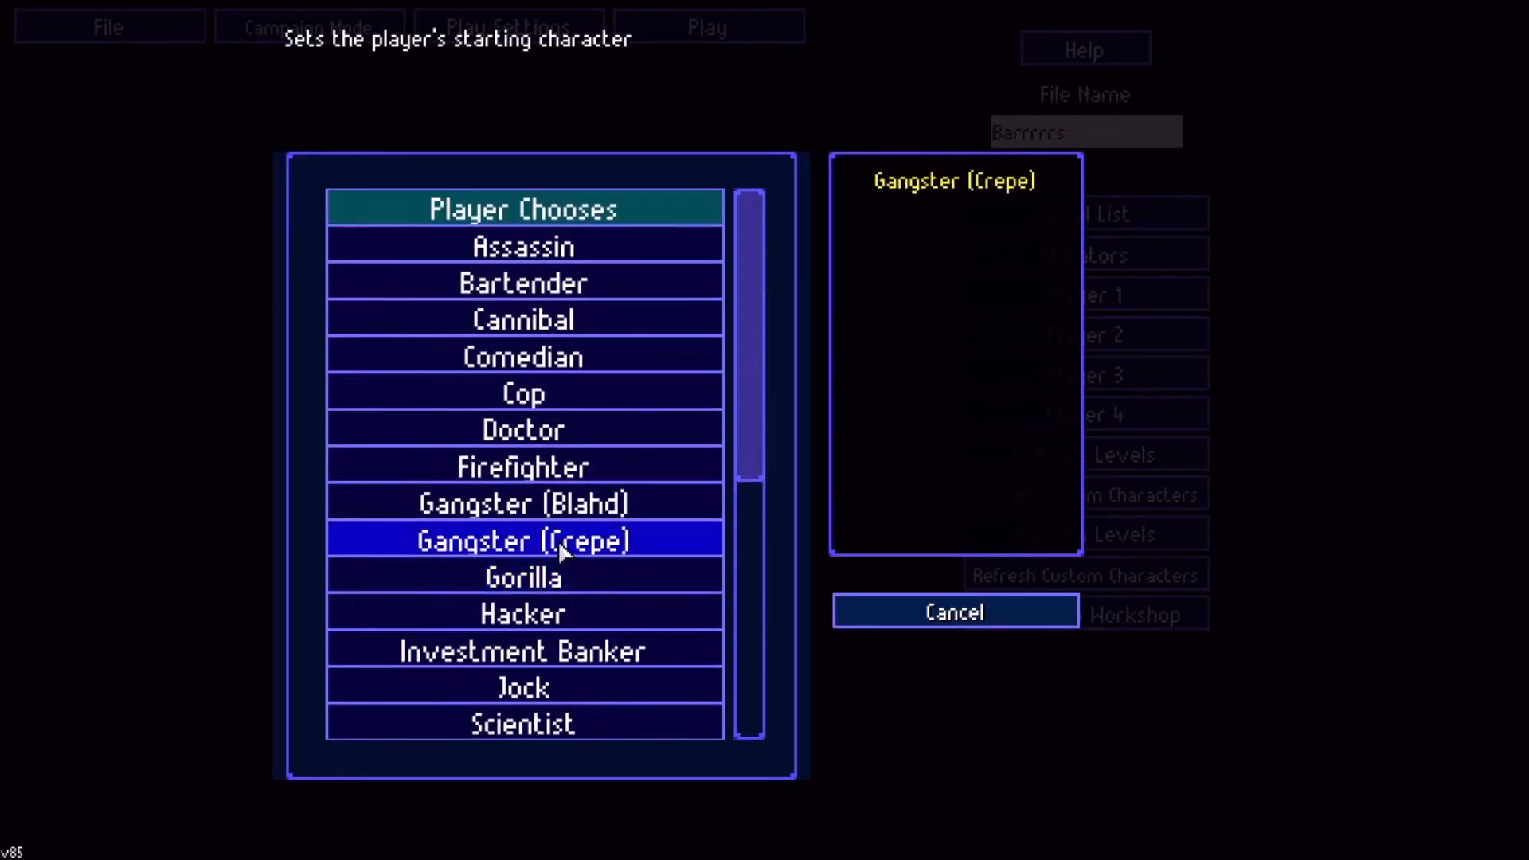
pyautogui.scroll(-12, 606, 590)
pyautogui.scroll(-2, 573, 598)
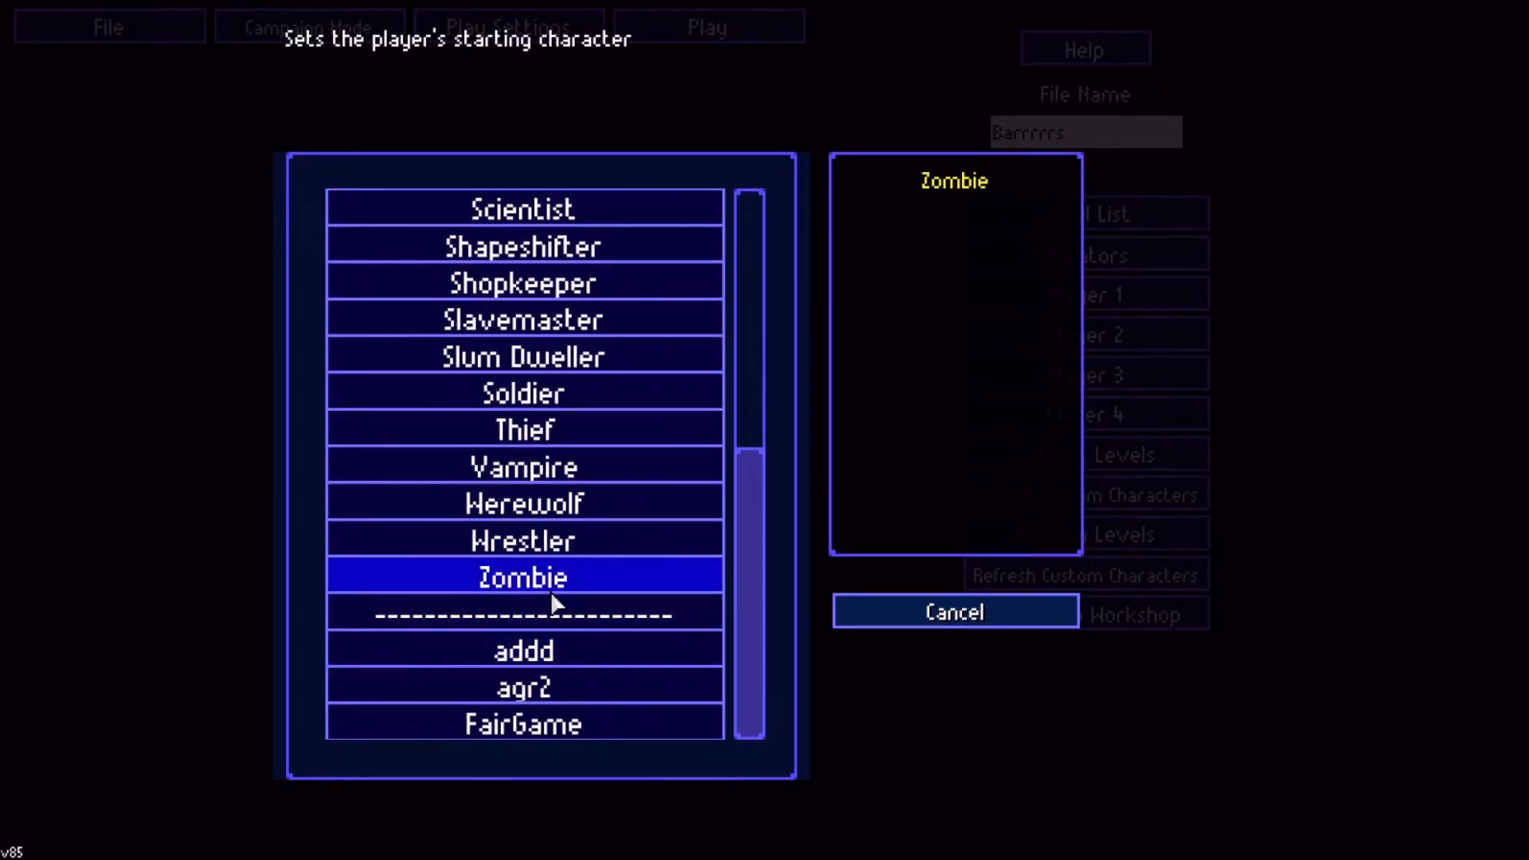
pyautogui.click(990, 615)
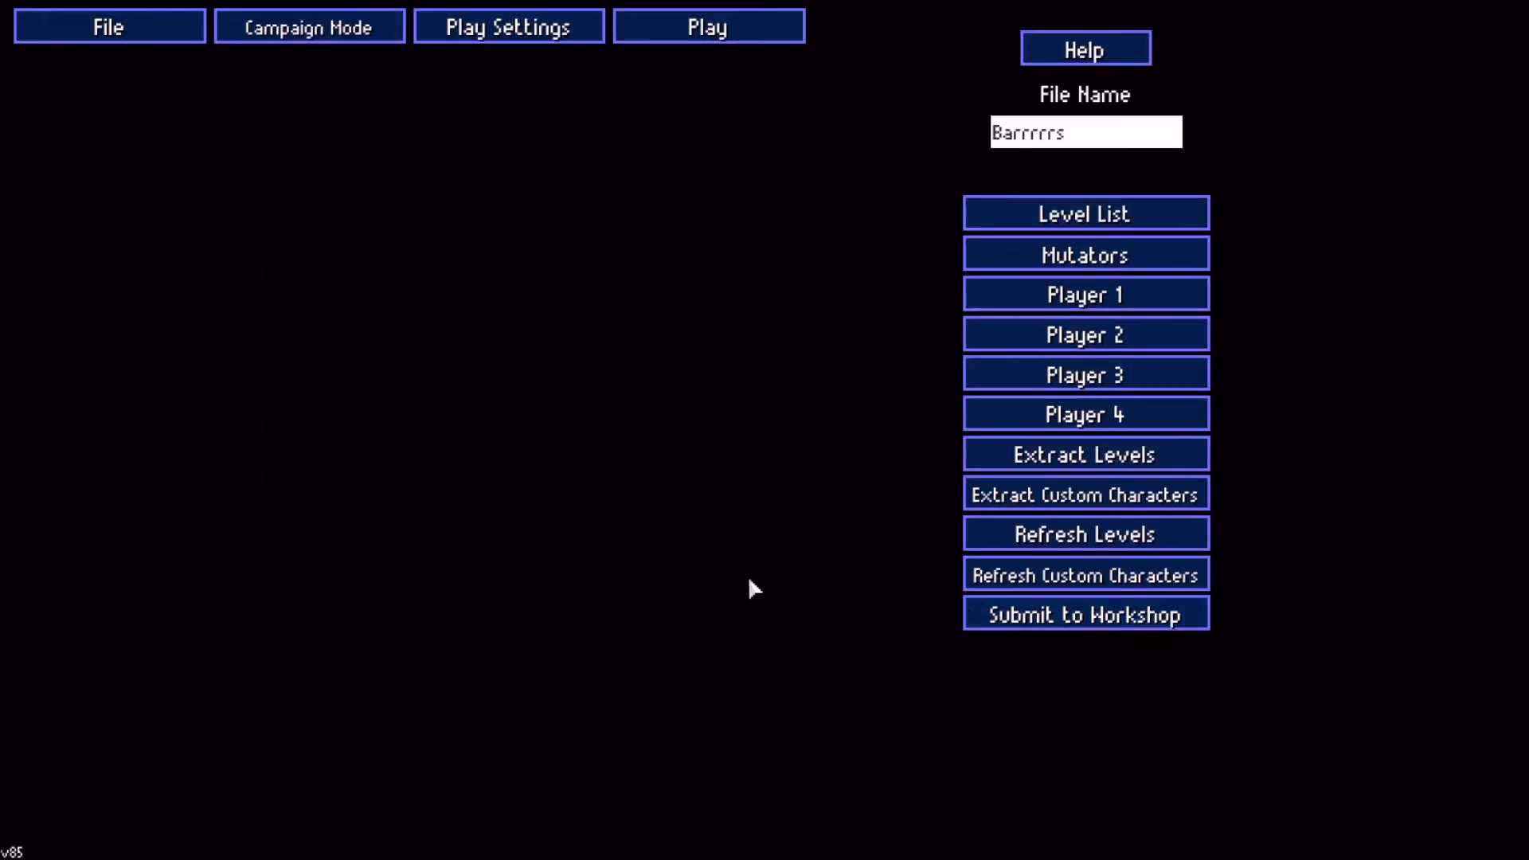
# Quit the editor to the main menu and load the custom campaign Barrrrrs for one player
pyautogui.press('Escape')
pyautogui.click(646, 581)
pyautogui.click(646, 508)
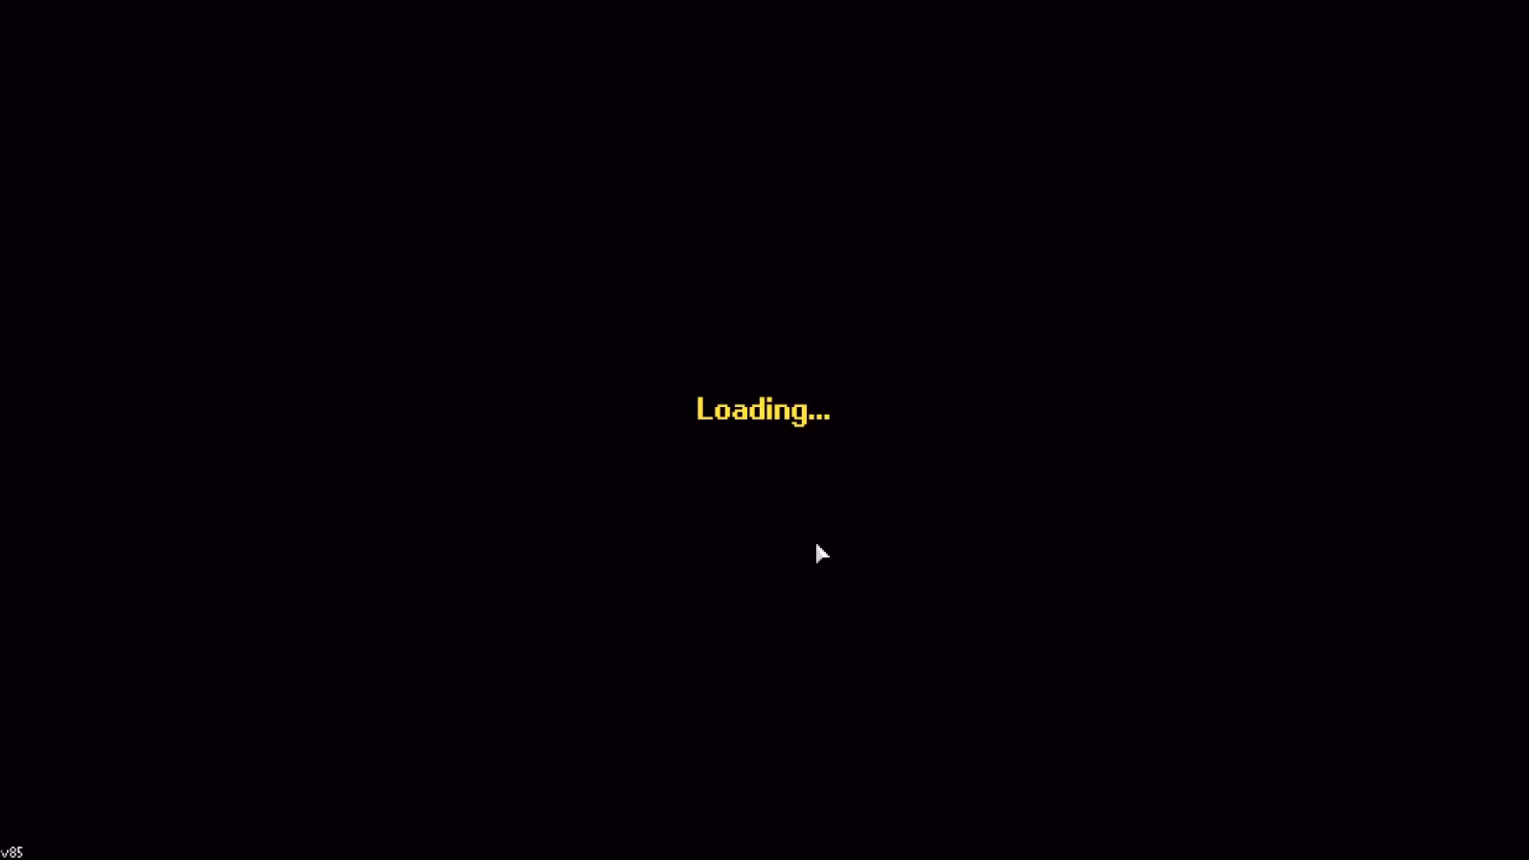
pyautogui.click(806, 513)
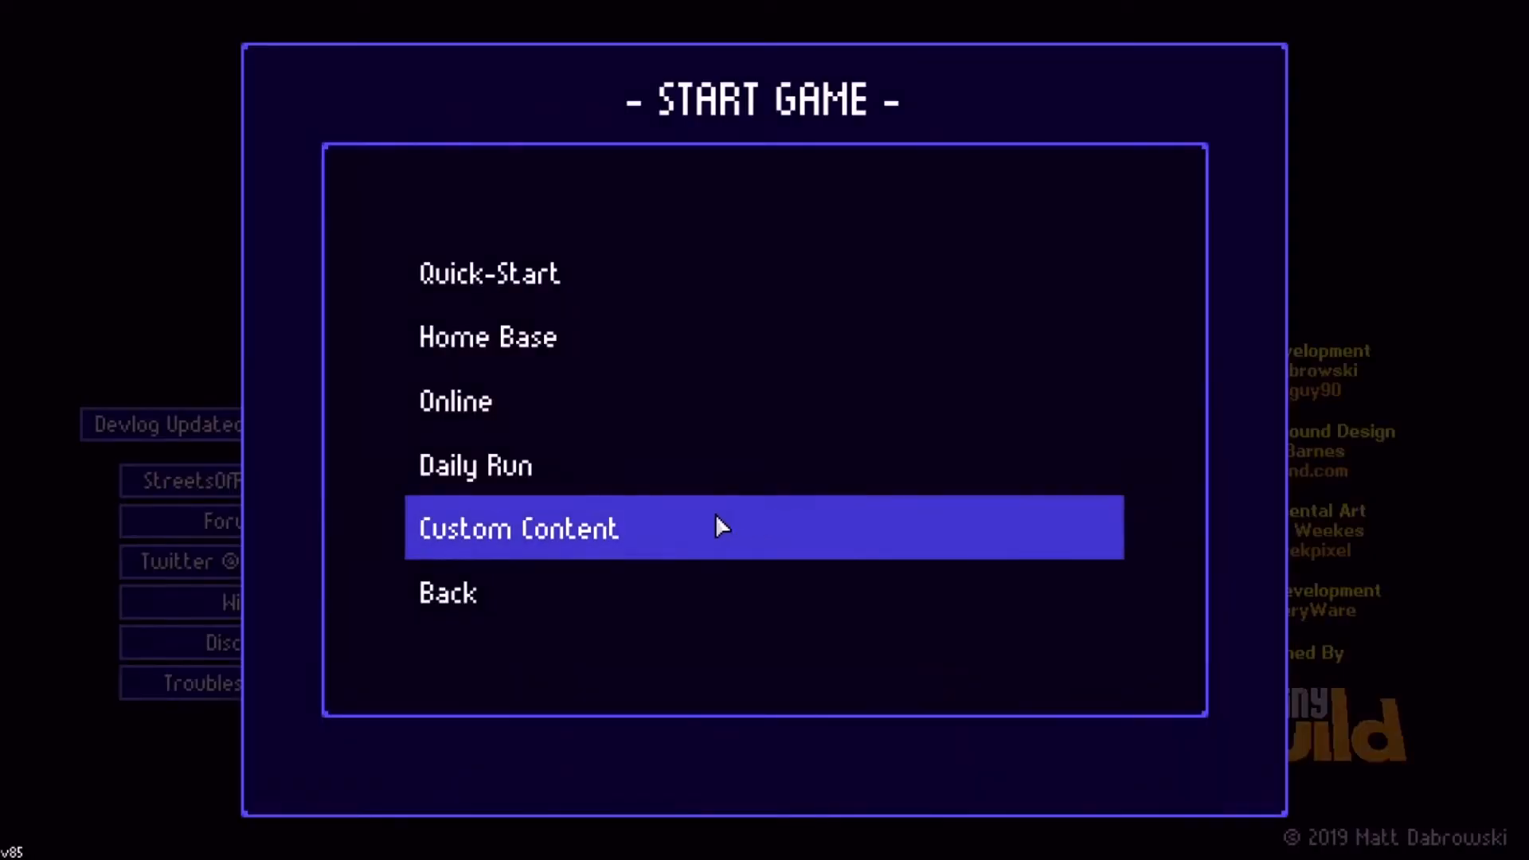
pyautogui.click(731, 518)
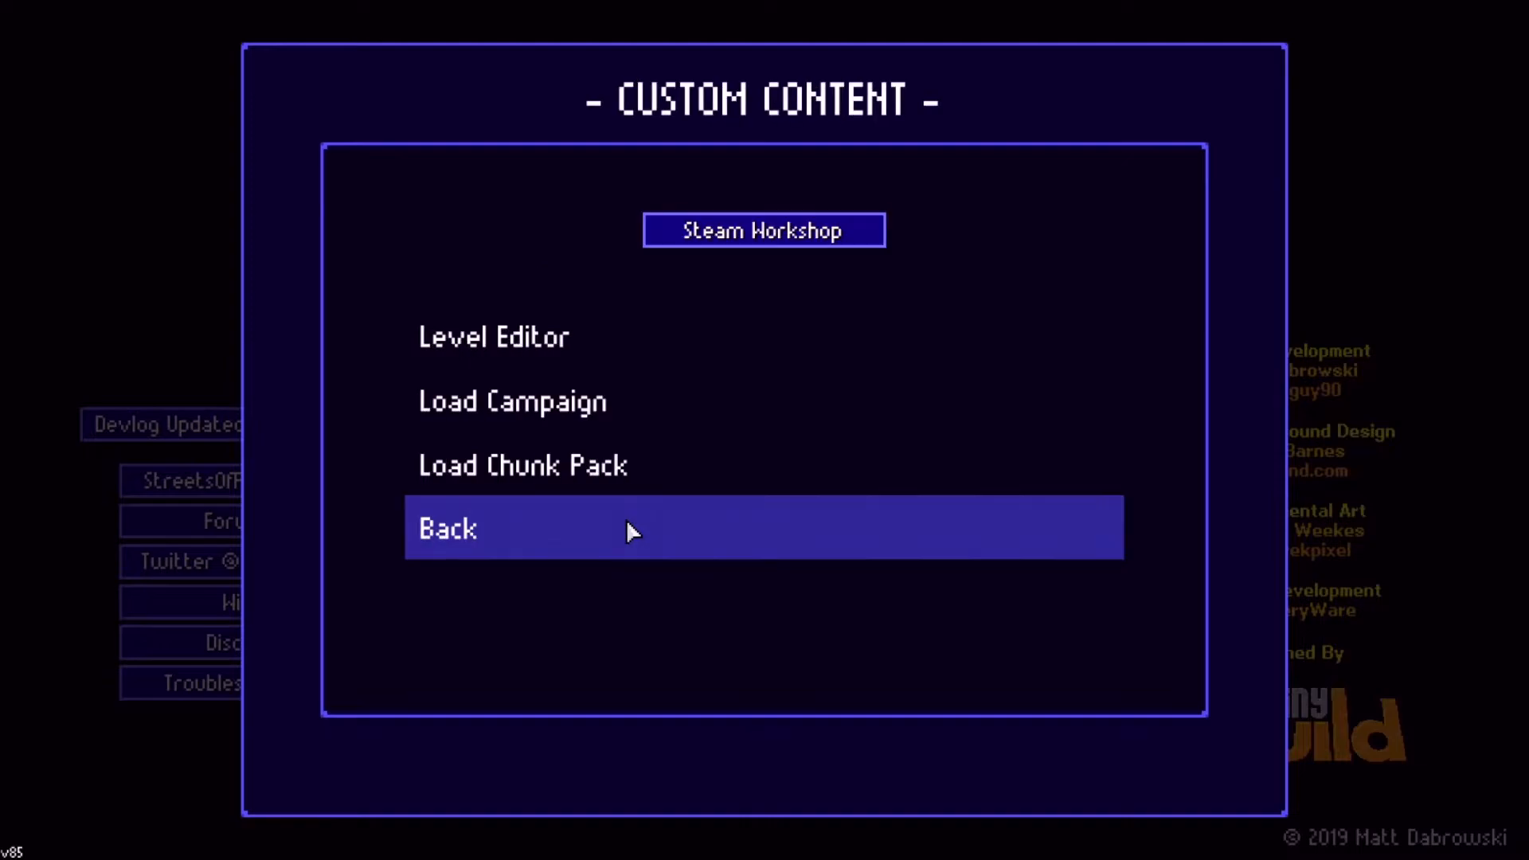
pyautogui.click(660, 410)
pyautogui.click(532, 259)
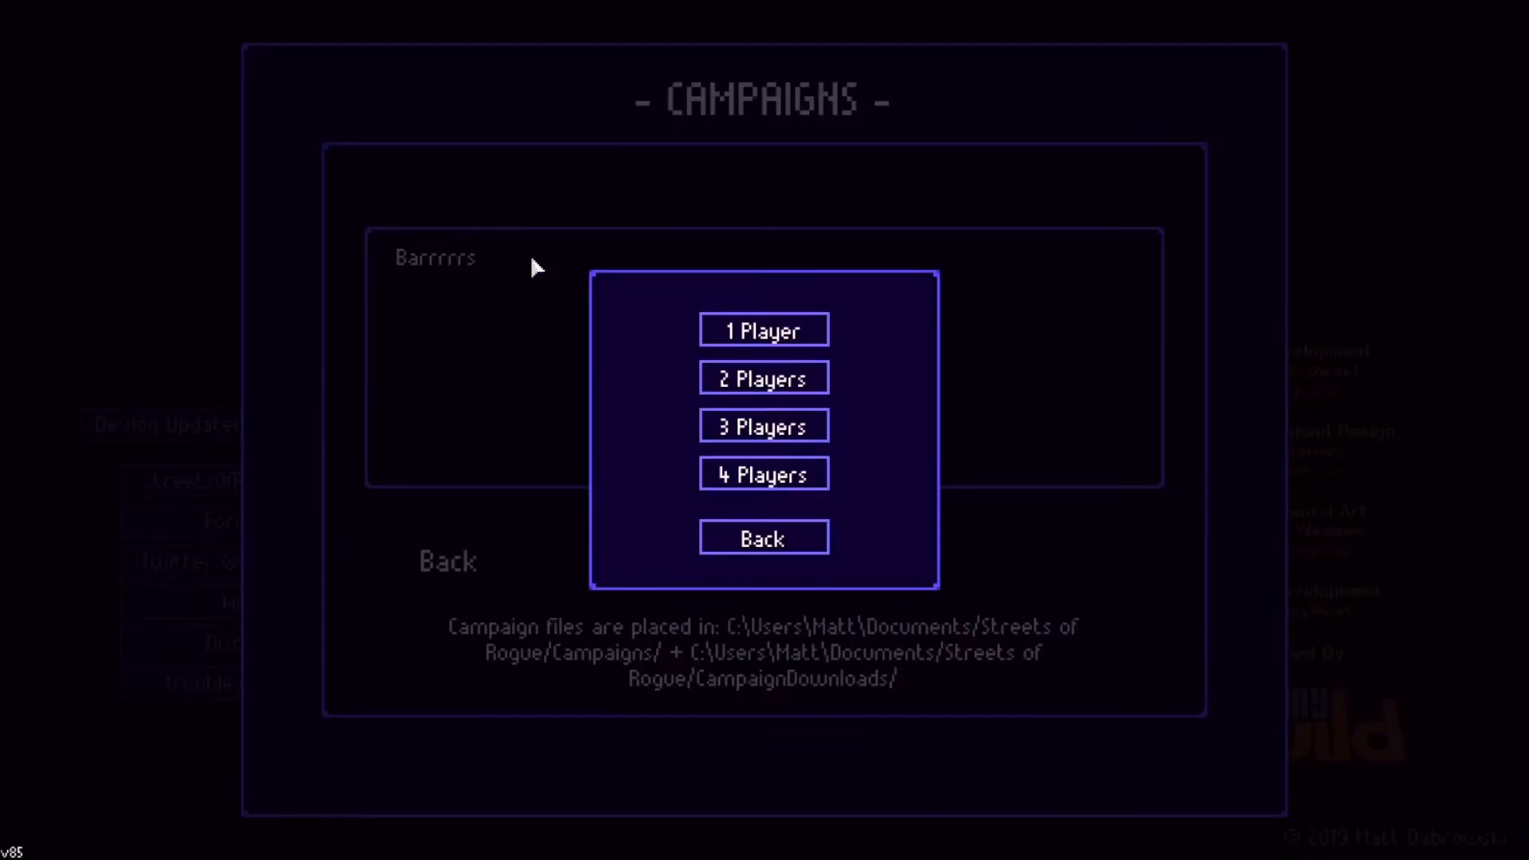
pyautogui.click(753, 341)
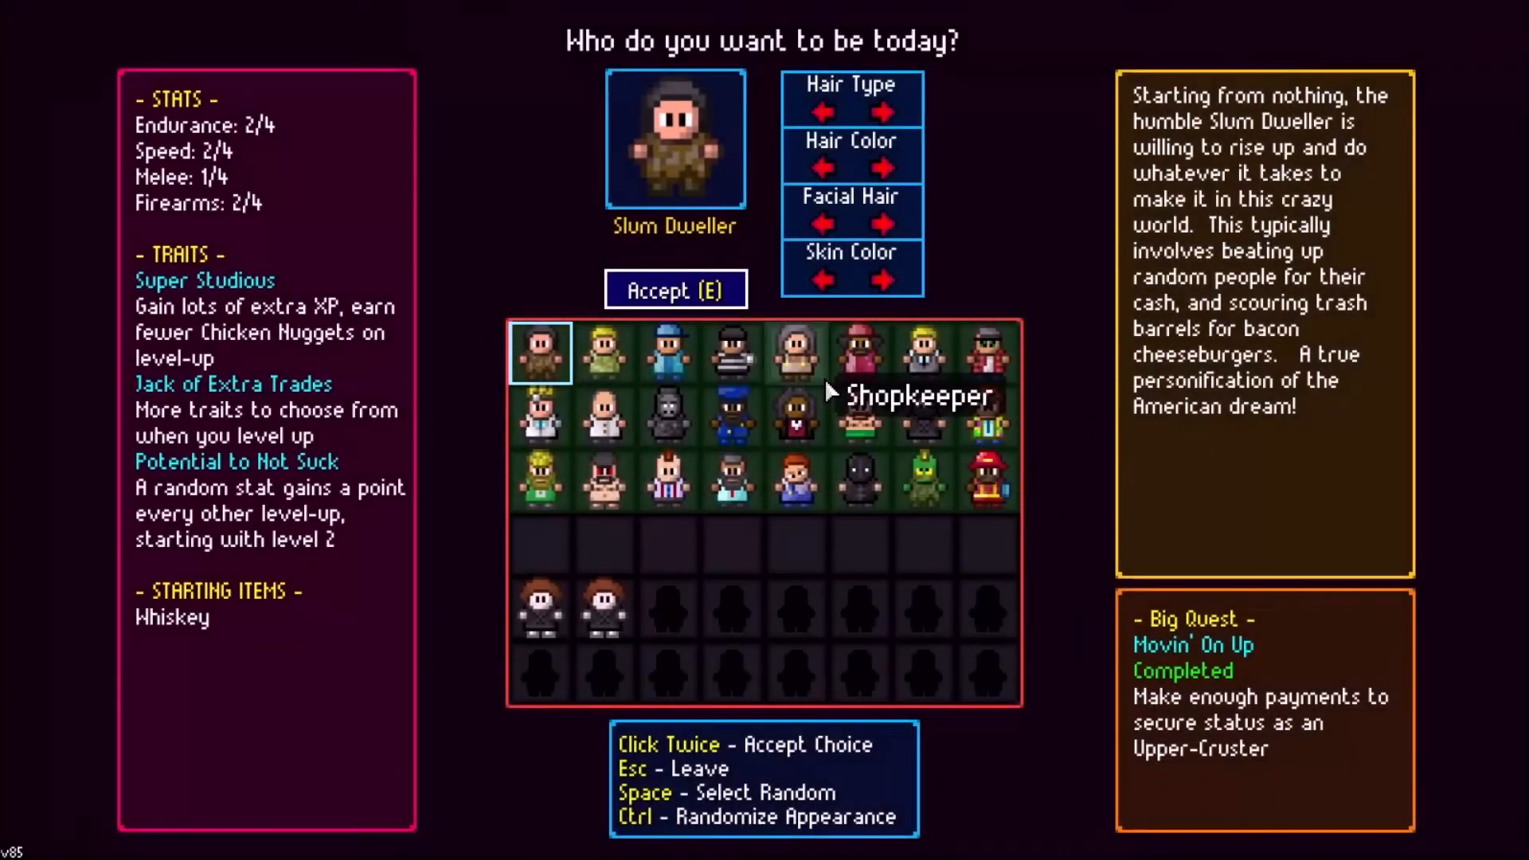
# Choose the green-clad character beside the Slum Dweller and walk north-west from the level's starting point
pyautogui.click(615, 348)
pyautogui.click(615, 347)
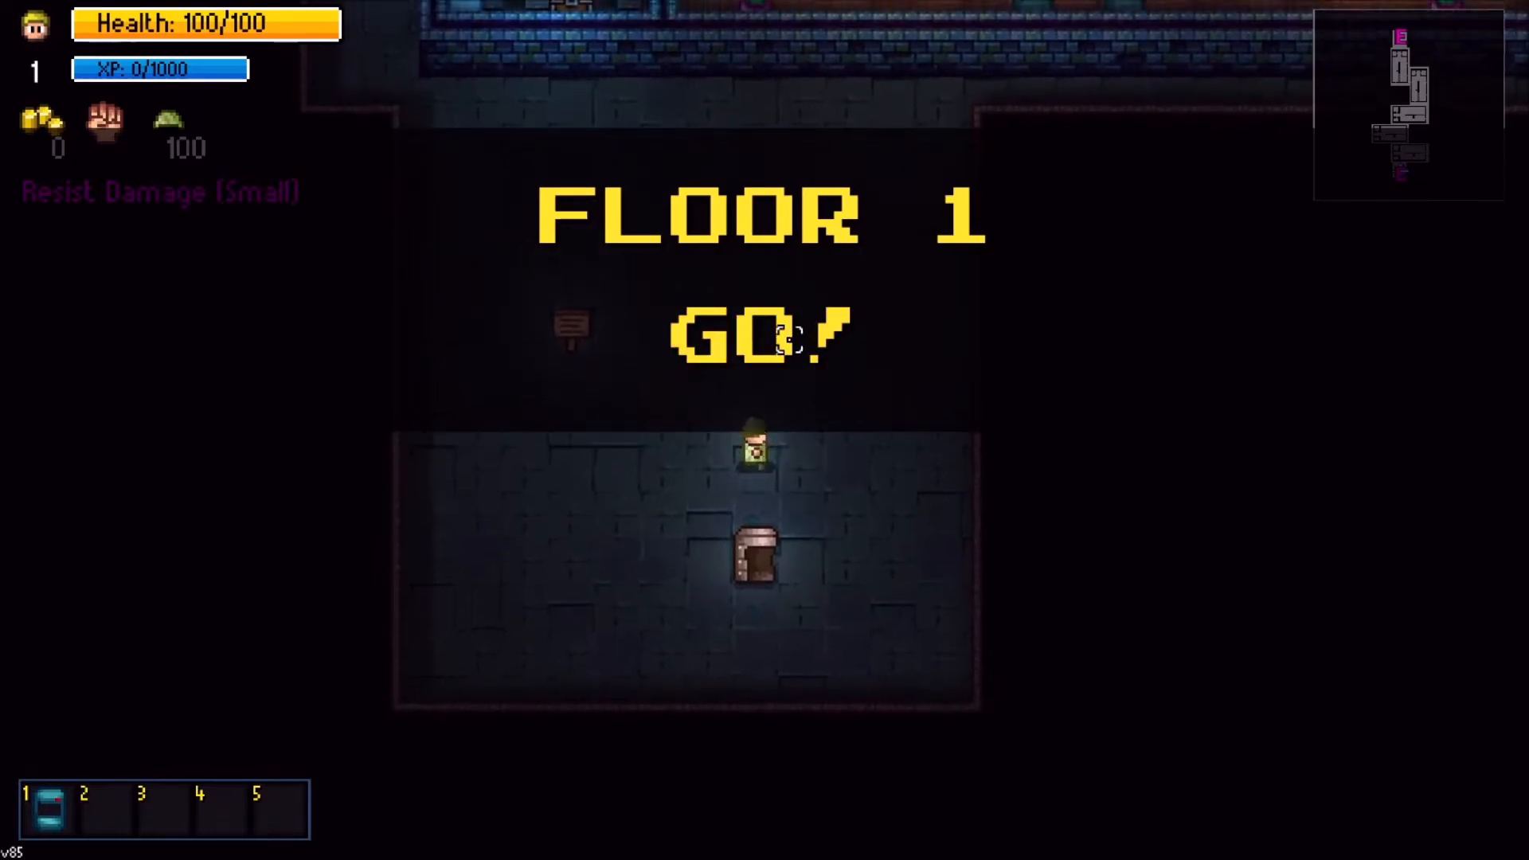
pyautogui.press('w')
pyautogui.press('a')
pyautogui.press('a')
pyautogui.press('w')
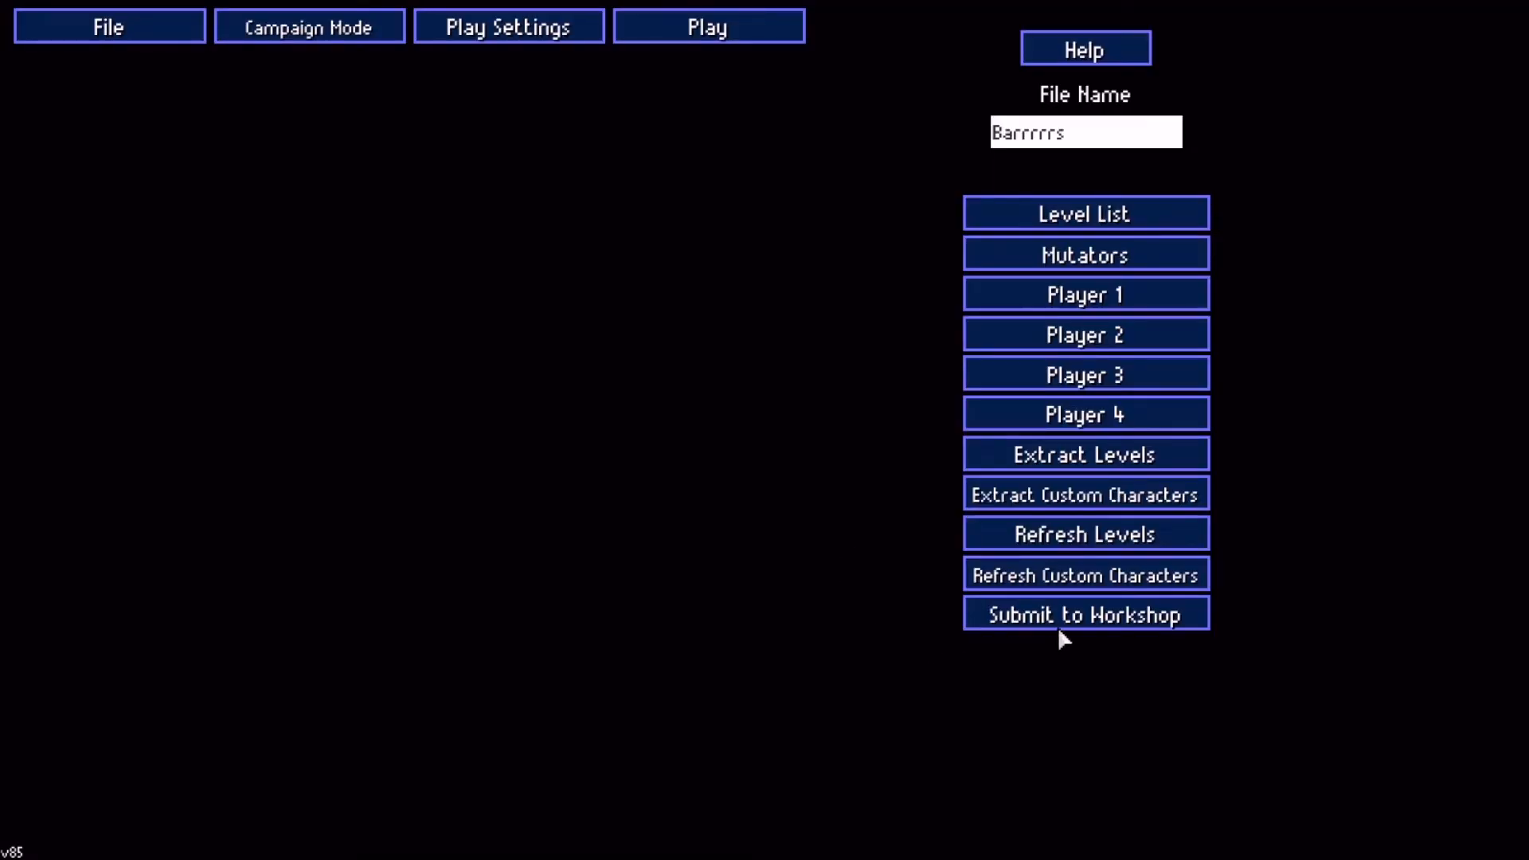
# Start submitting the Barrrrrs campaign to the Workshop, and switch the editor to Chunk Packs mode
pyautogui.click(1069, 614)
pyautogui.click(363, 32)
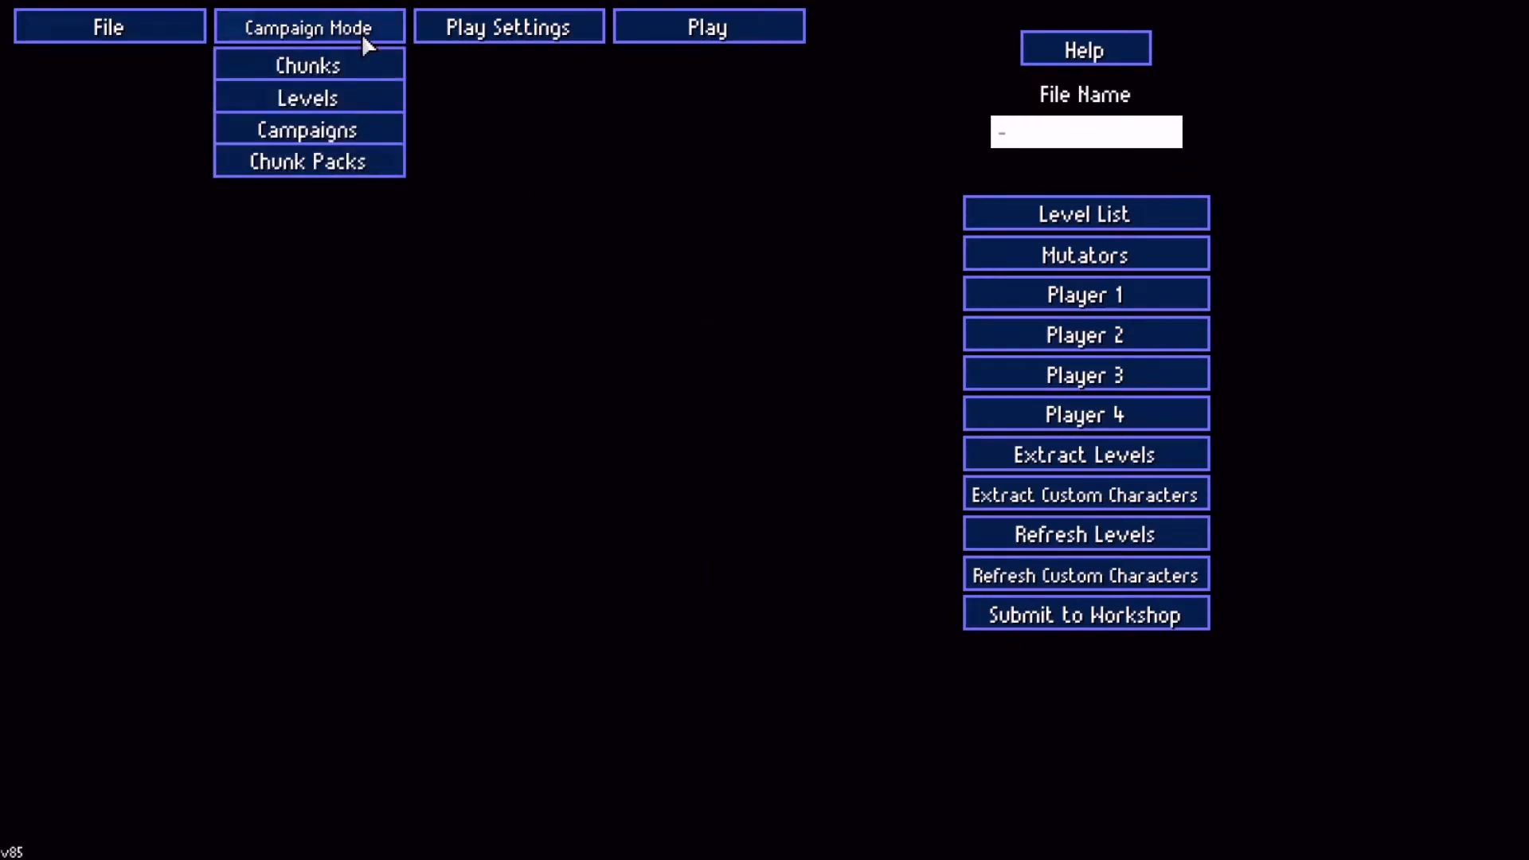
pyautogui.click(318, 160)
pyautogui.click(776, 440)
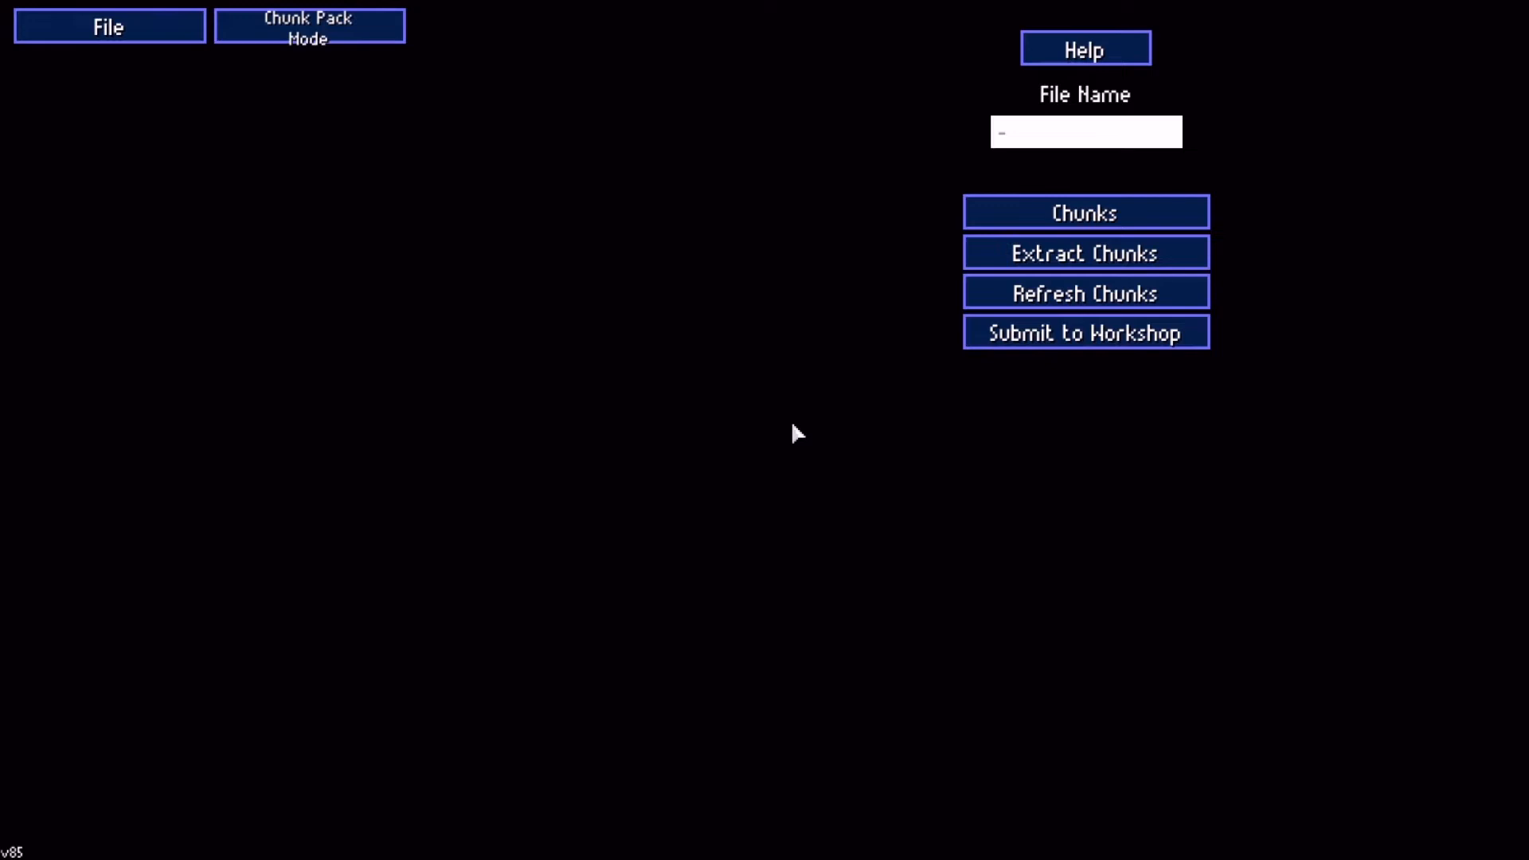
# Include all available chunks in the chunk pack
pyautogui.click(1087, 213)
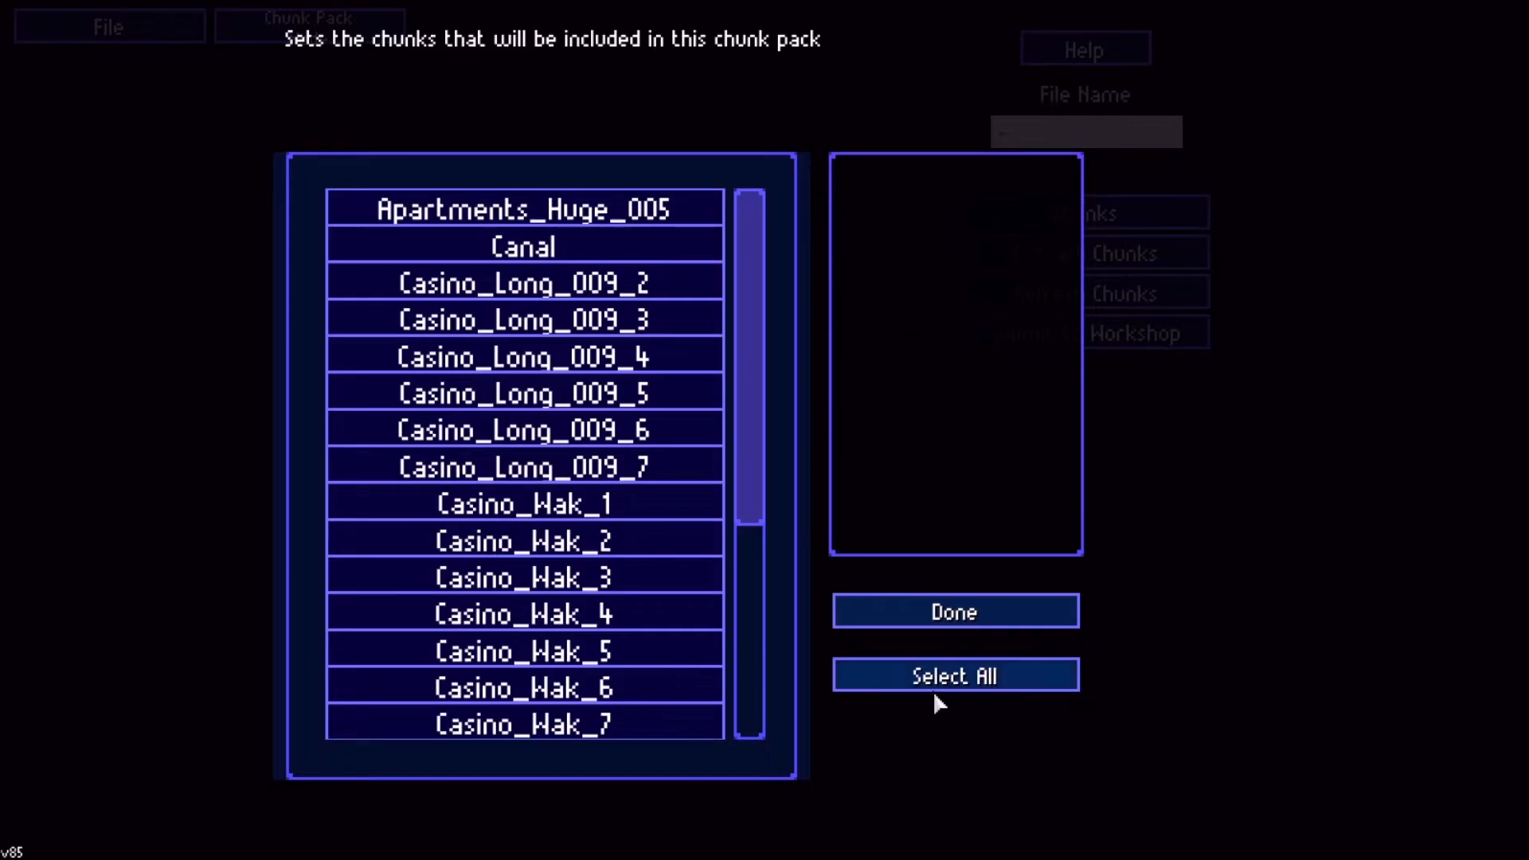
pyautogui.click(960, 678)
pyautogui.click(962, 610)
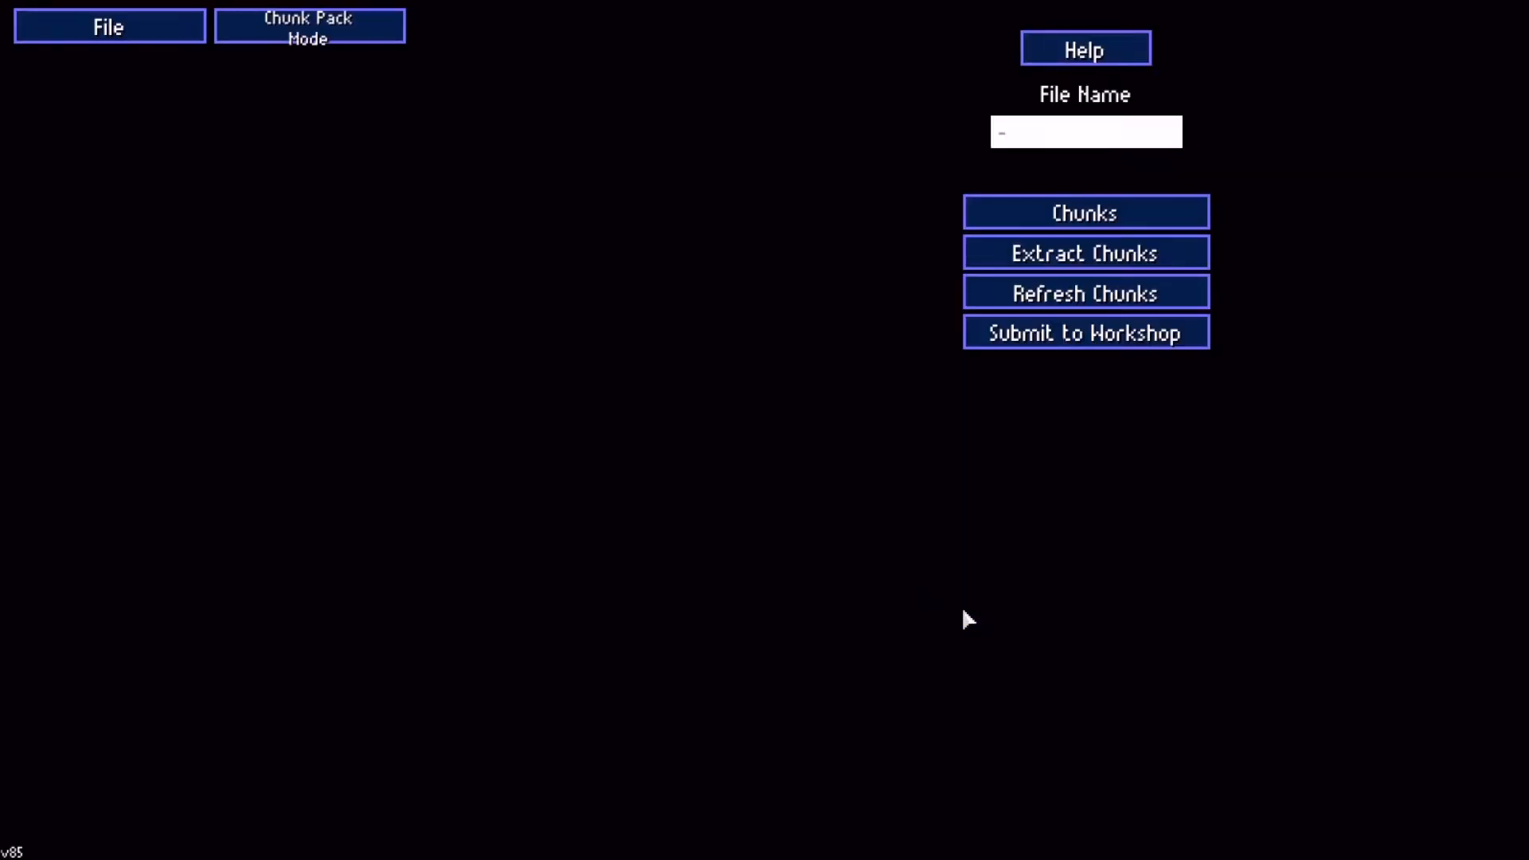
# Name the chunk pack Buncha Chunks and save it
pyautogui.click(141, 30)
pyautogui.click(141, 30)
pyautogui.click(1047, 135)
pyautogui.write('Buncha Chunks')
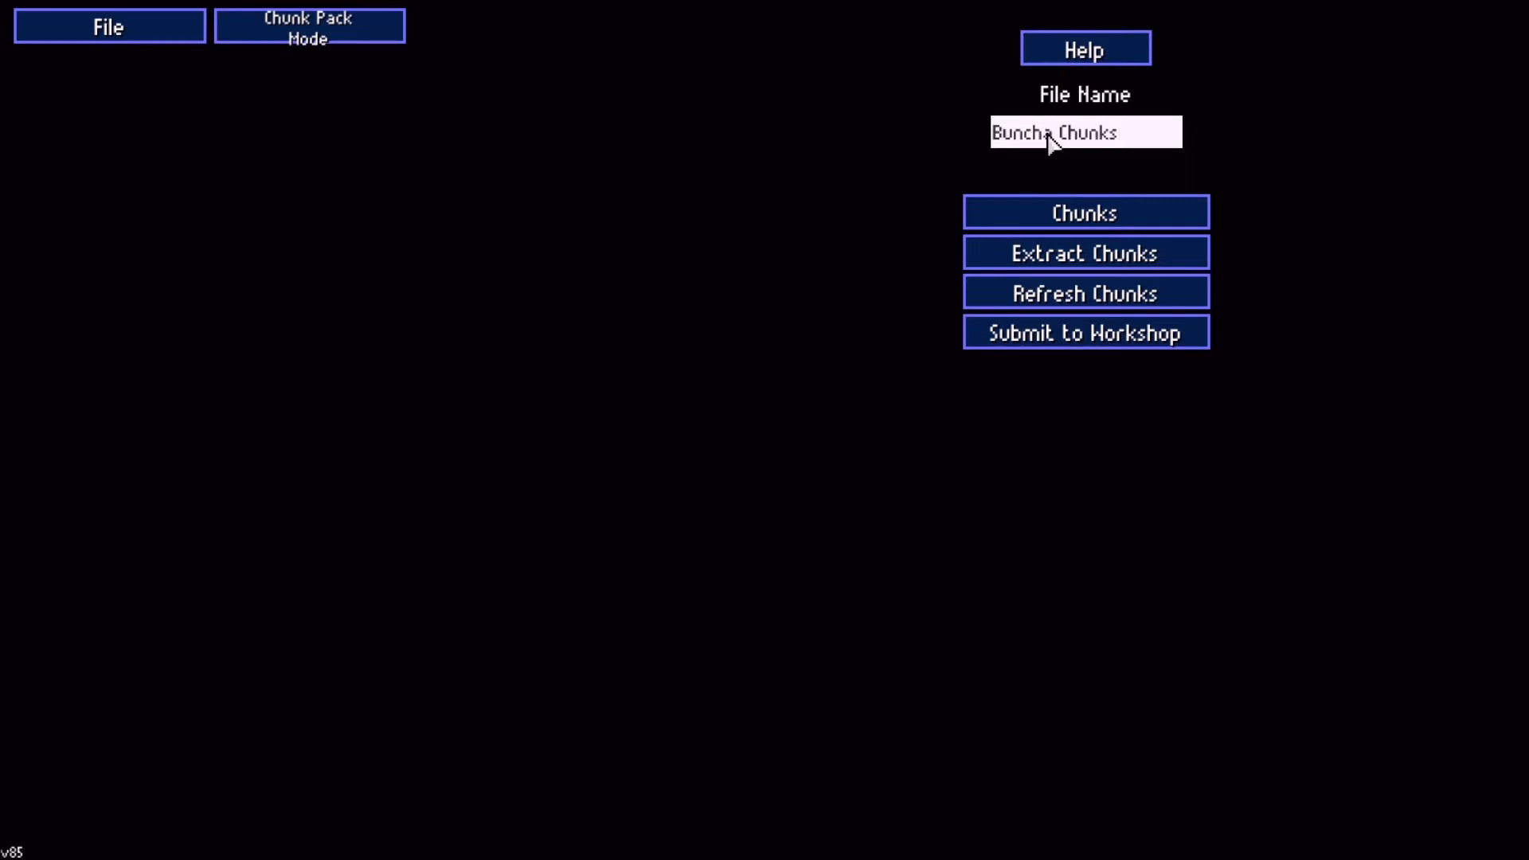
pyautogui.click(137, 38)
pyautogui.click(105, 97)
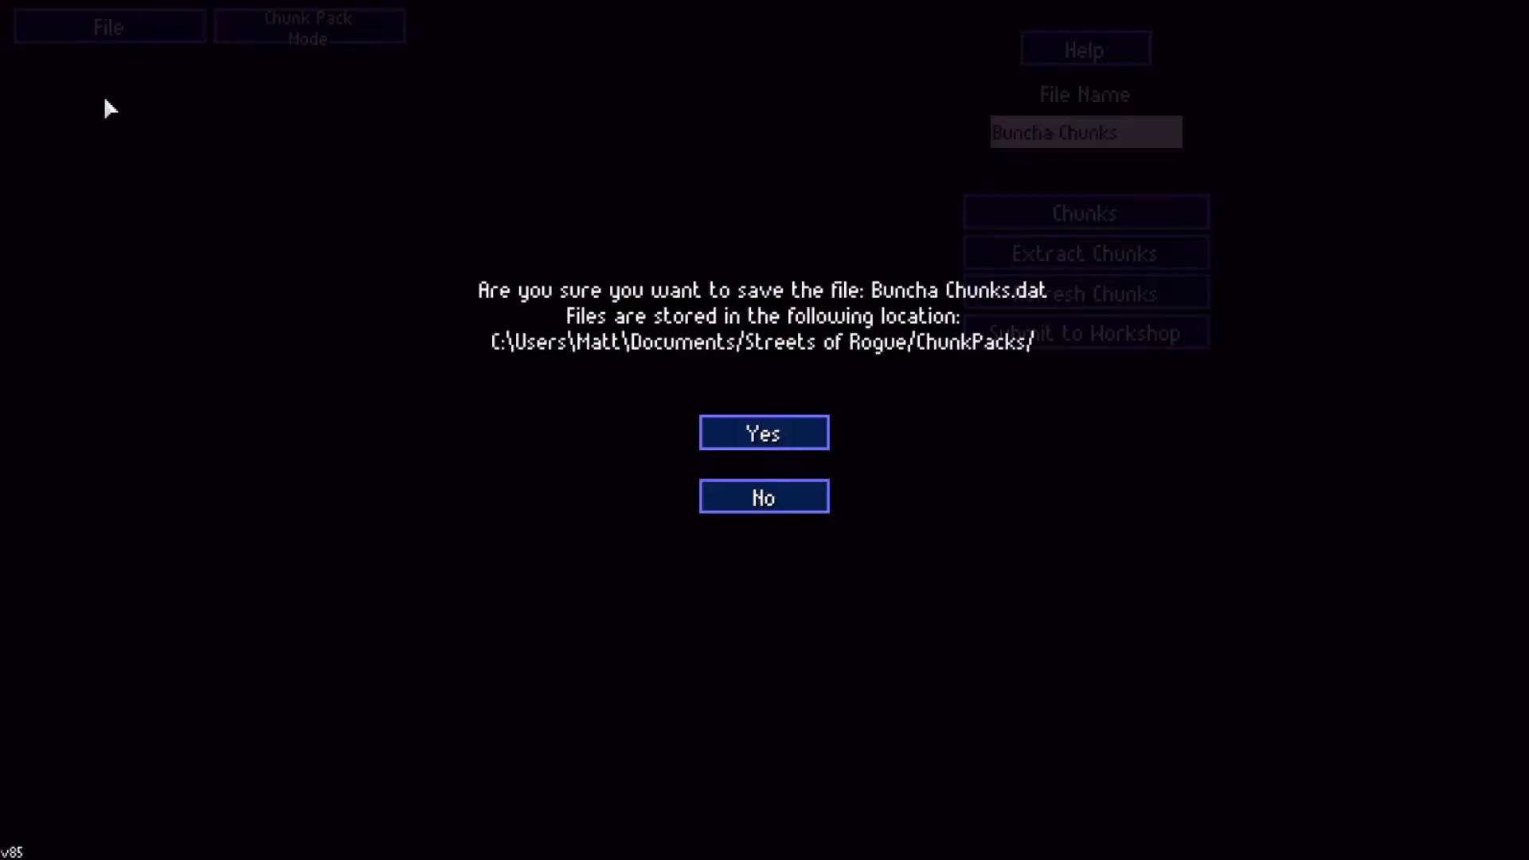